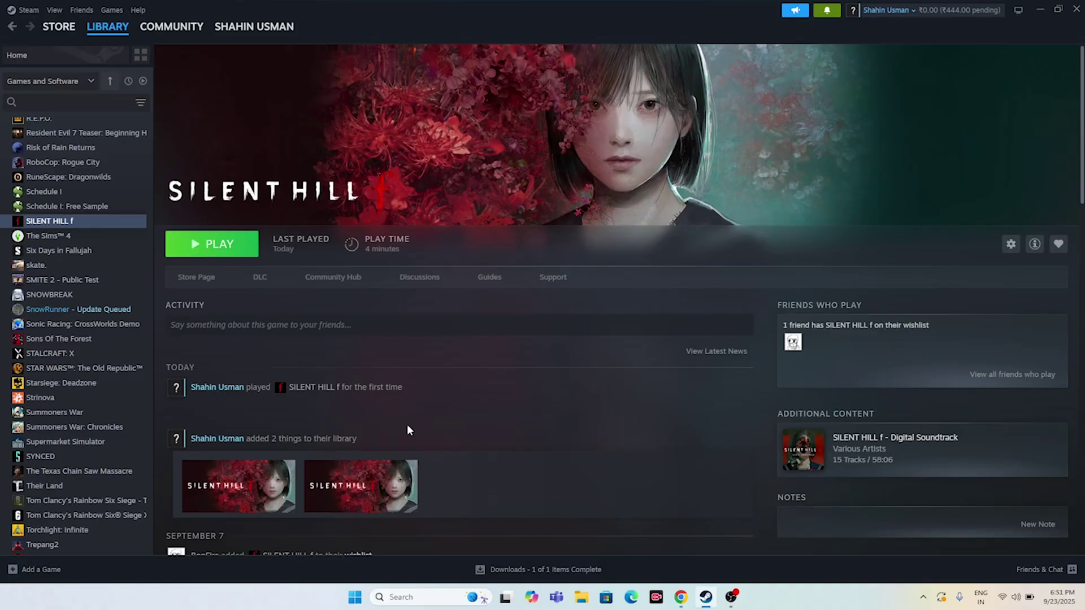
Show the computer's power options for a restart and dismiss them.
{"action": "left_click", "coordinate": [362, 599]}
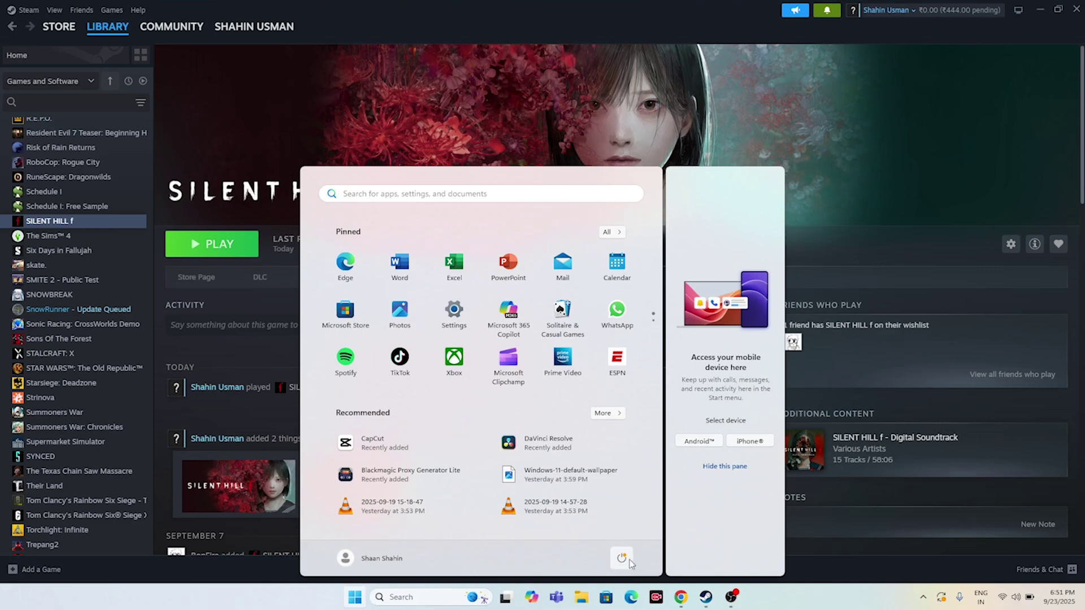
{"action": "left_click", "coordinate": [622, 558]}
{"action": "left_click", "coordinate": [770, 606]}
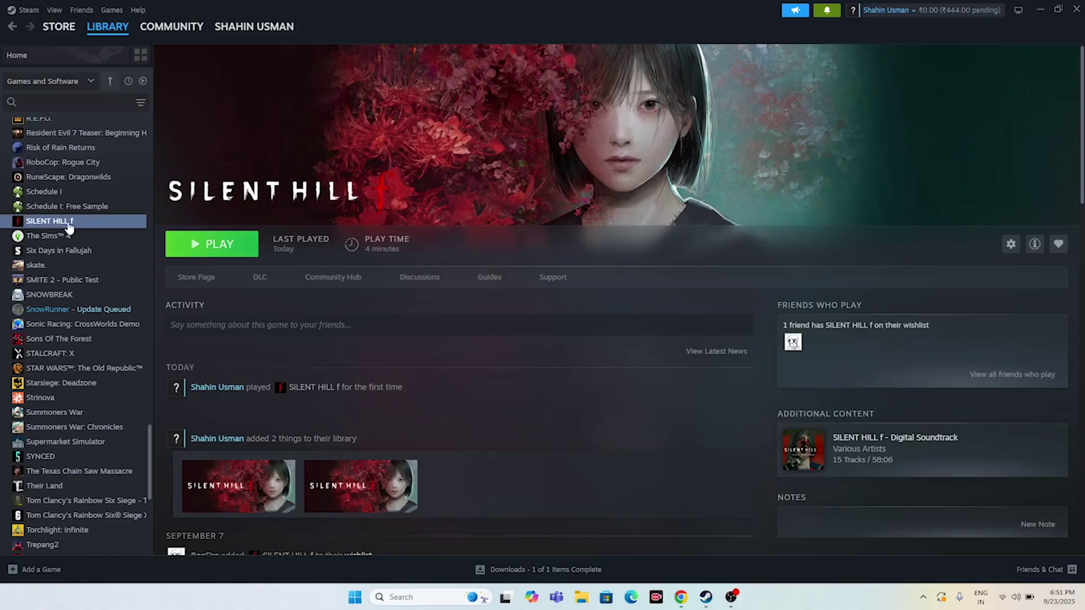
Set SILENT HILL f's launch options to -dx12 in its properties and close them.
{"action": "right_click", "coordinate": [79, 228]}
{"action": "left_click", "coordinate": [107, 309]}
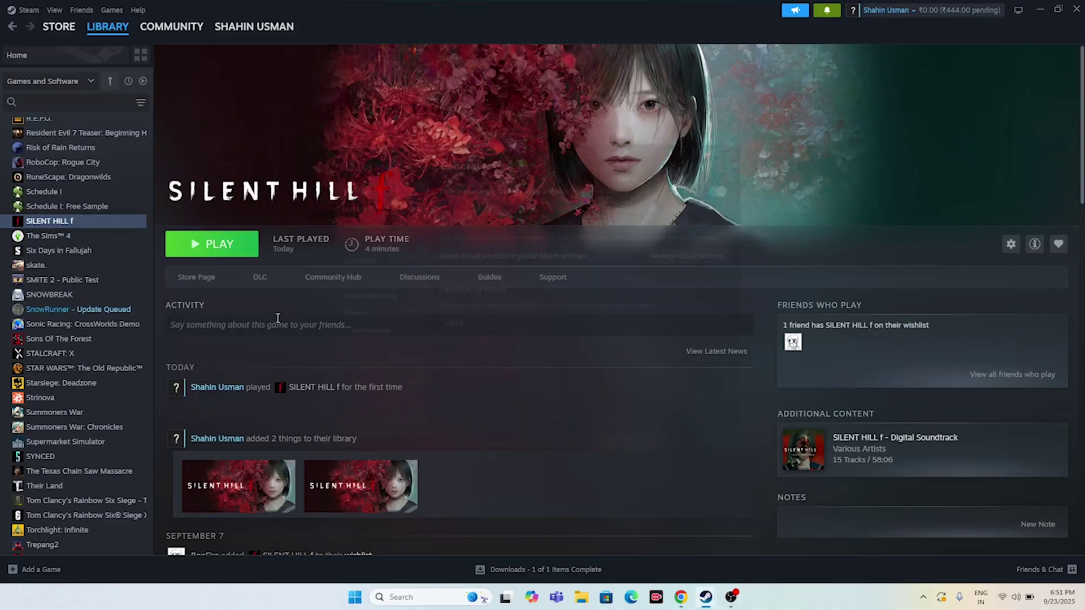
{"action": "left_click", "coordinate": [467, 381]}
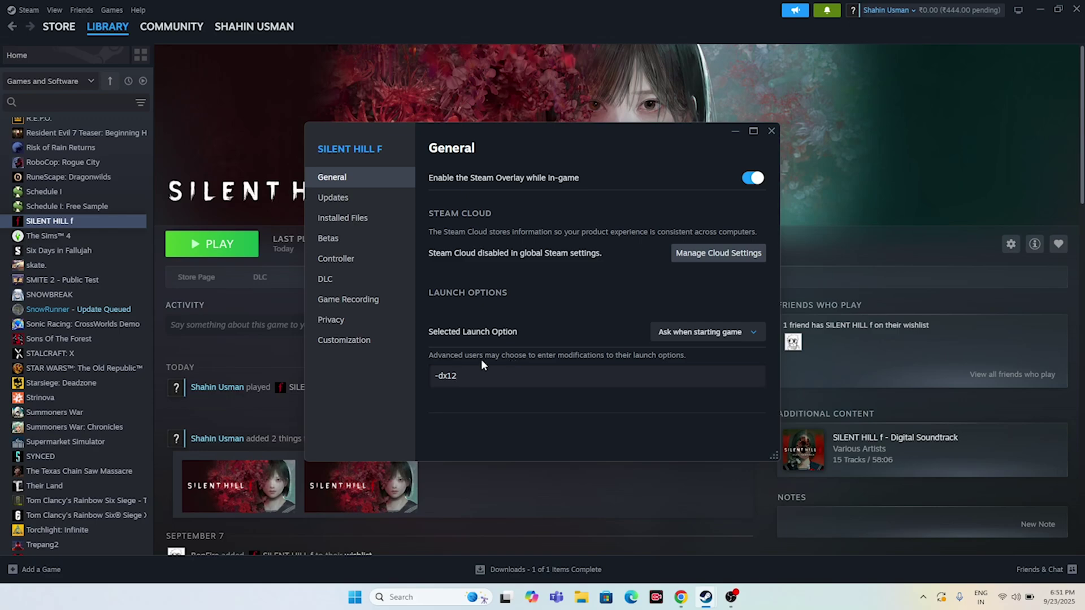
{"action": "left_click", "coordinate": [771, 133]}
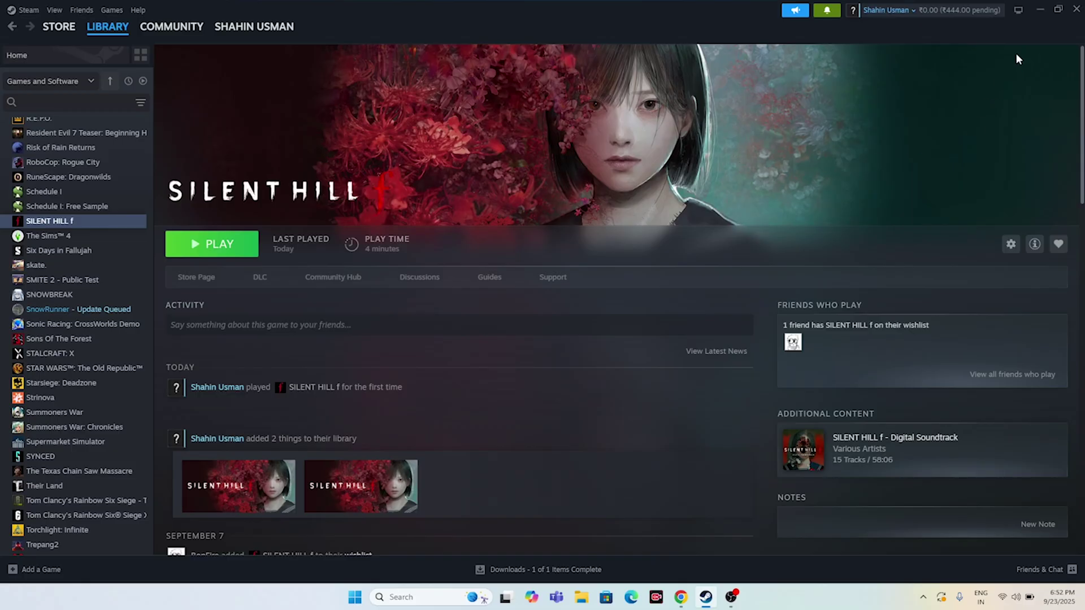
Minimize Steam and check the My Games folder under Documents in File Explorer for the game's config files.
{"action": "left_click", "coordinate": [1038, 10]}
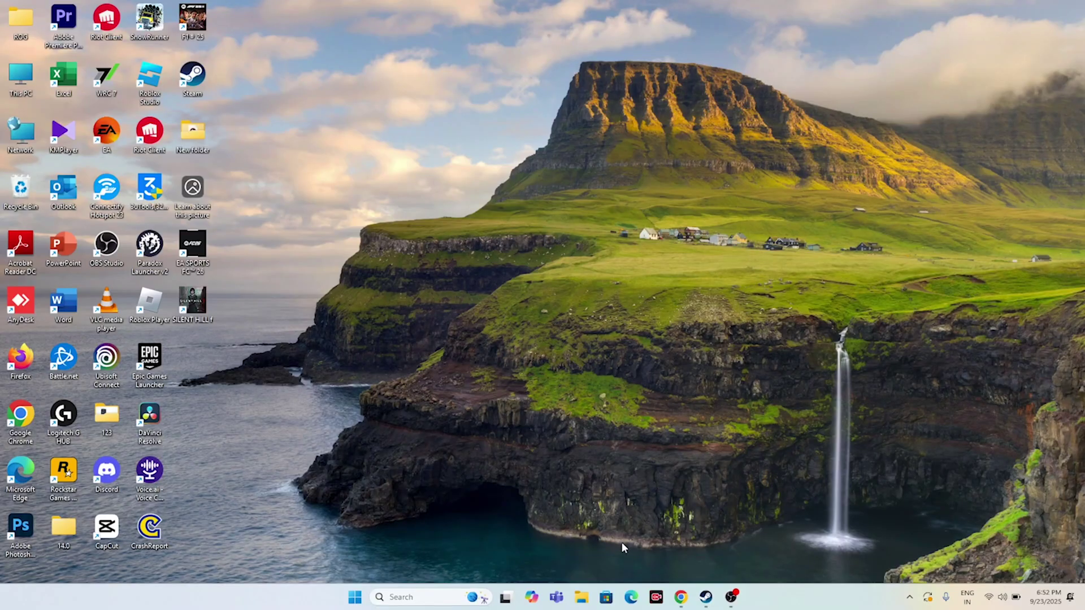
{"action": "left_click", "coordinate": [581, 598]}
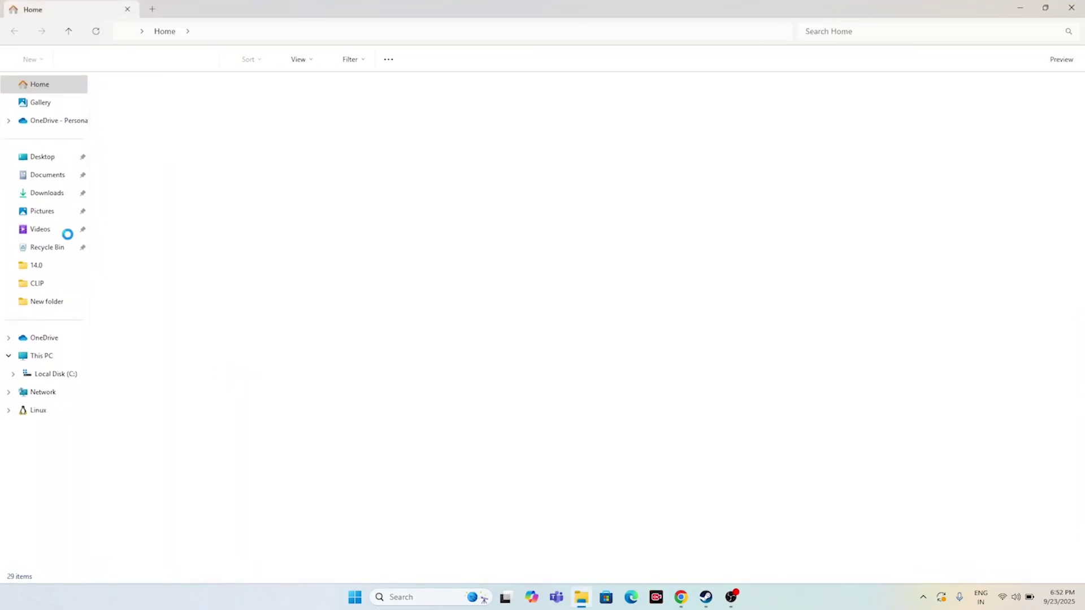
{"action": "left_click", "coordinate": [62, 173]}
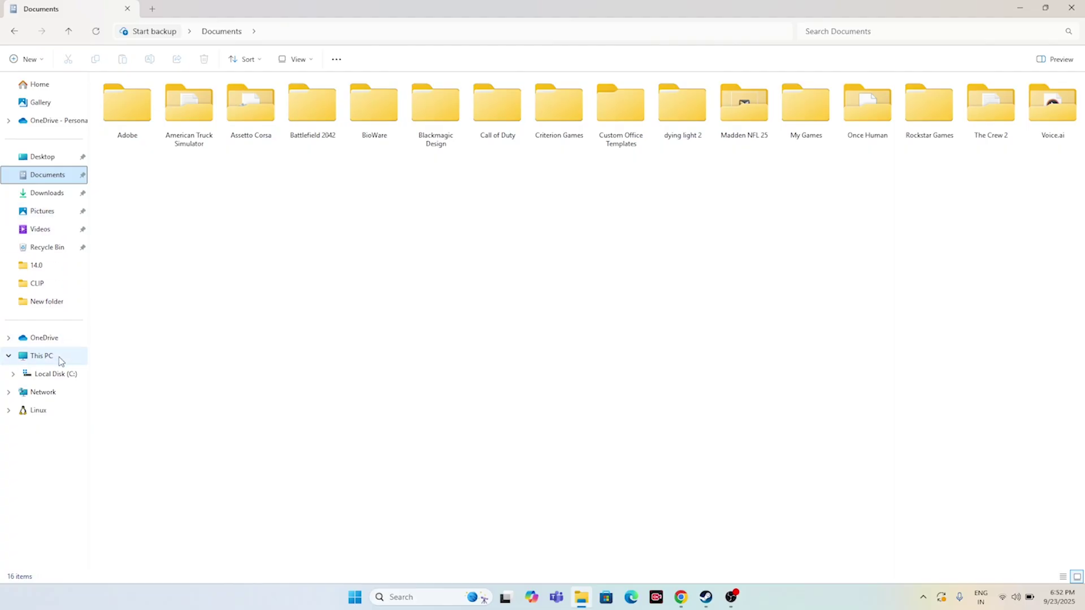
{"action": "double_click", "coordinate": [812, 120]}
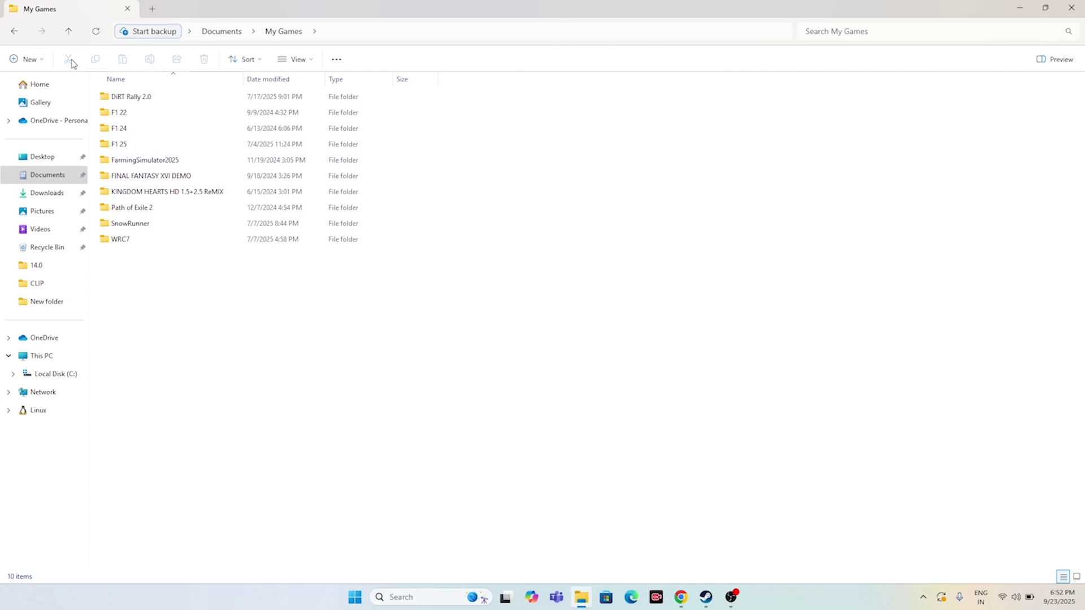
Go to the AppData\Local folder of the ROG user profile on Local Disk (C:).
{"action": "left_click", "coordinate": [49, 361]}
{"action": "double_click", "coordinate": [173, 109]}
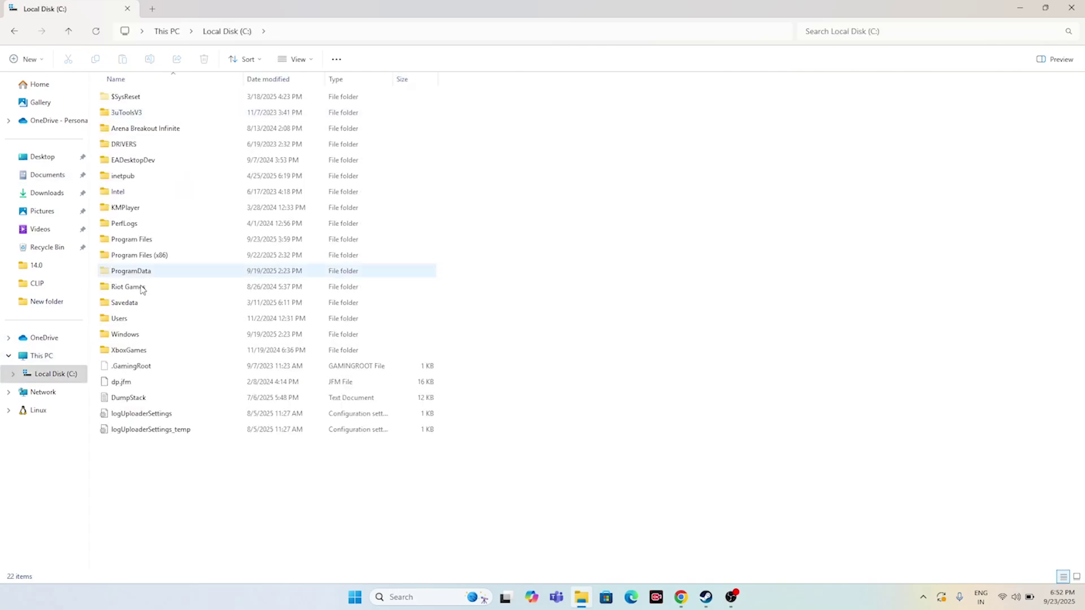
{"action": "double_click", "coordinate": [131, 318]}
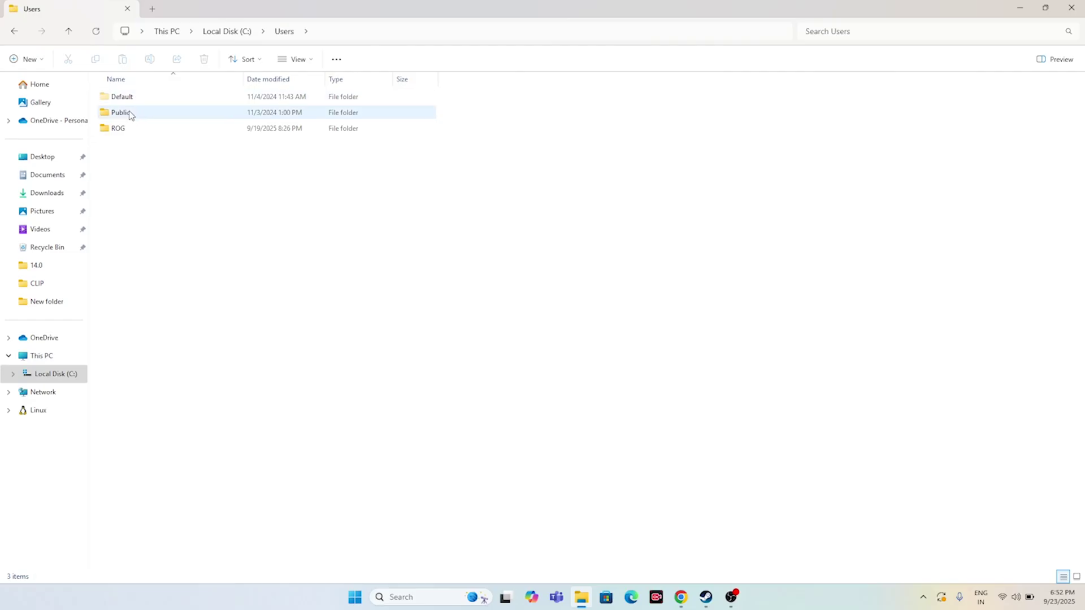
{"action": "left_click", "coordinate": [130, 131]}
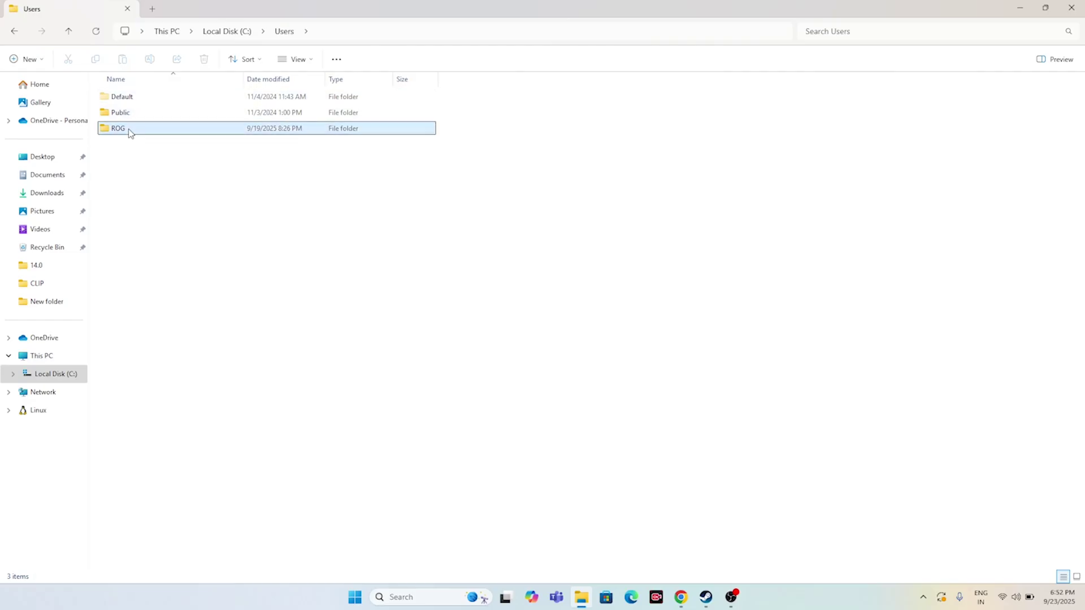
{"action": "double_click", "coordinate": [130, 131]}
{"action": "left_click", "coordinate": [140, 146]}
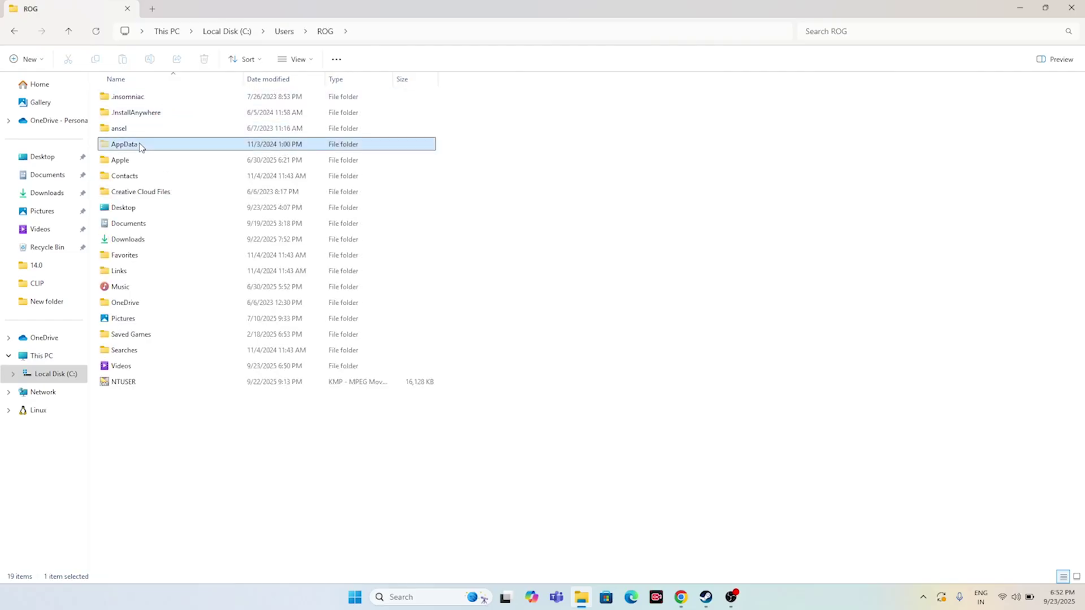
{"action": "double_click", "coordinate": [140, 145]}
{"action": "left_click", "coordinate": [137, 101]}
{"action": "double_click", "coordinate": [138, 102]}
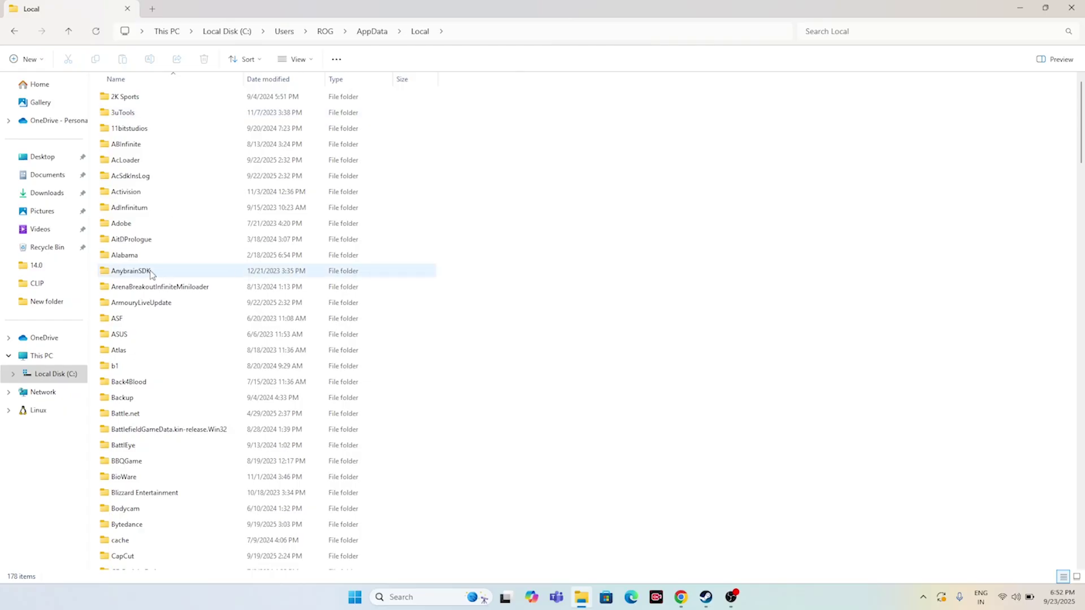
Find the SHf folder in Local and open its Saved subfolder.
{"action": "scroll", "coordinate": [150, 274], "scroll_direction": "down", "scroll_amount": 10}
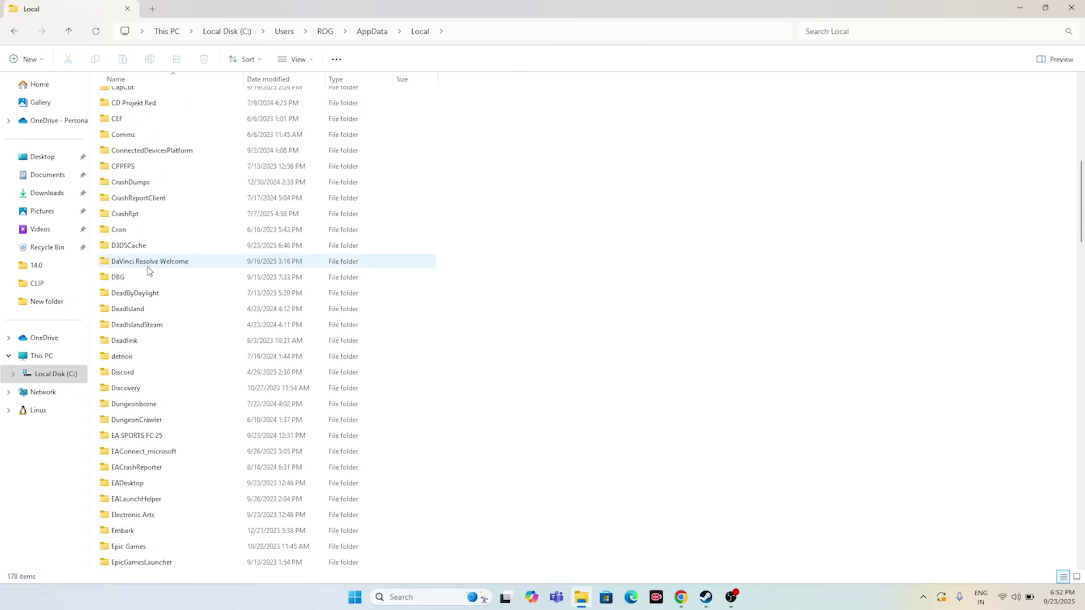
{"action": "scroll", "coordinate": [149, 272], "scroll_direction": "down", "scroll_amount": 15}
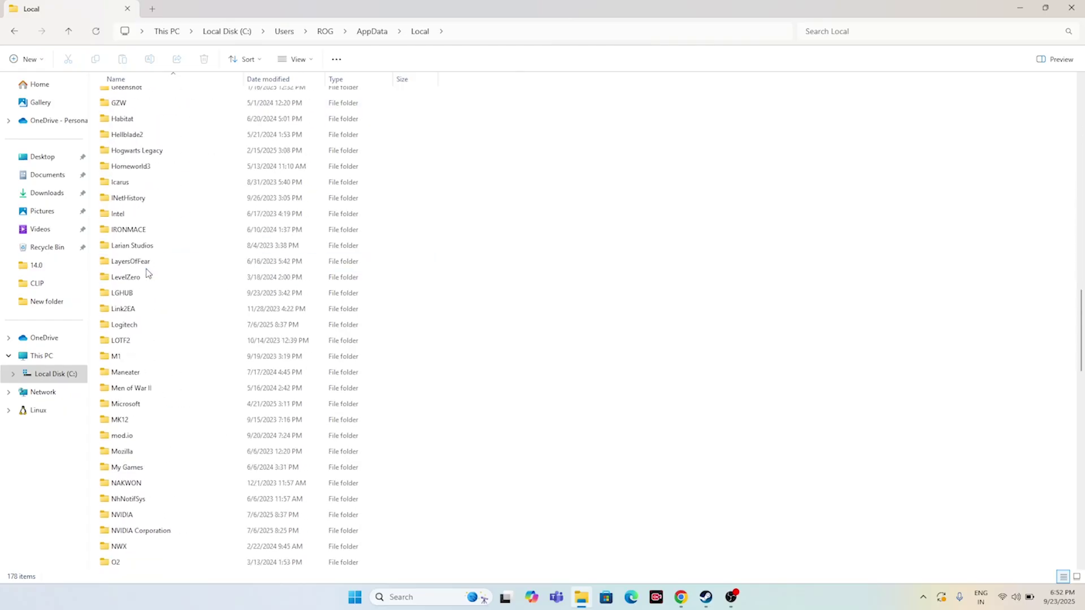
{"action": "scroll", "coordinate": [148, 273], "scroll_direction": "down", "scroll_amount": 13}
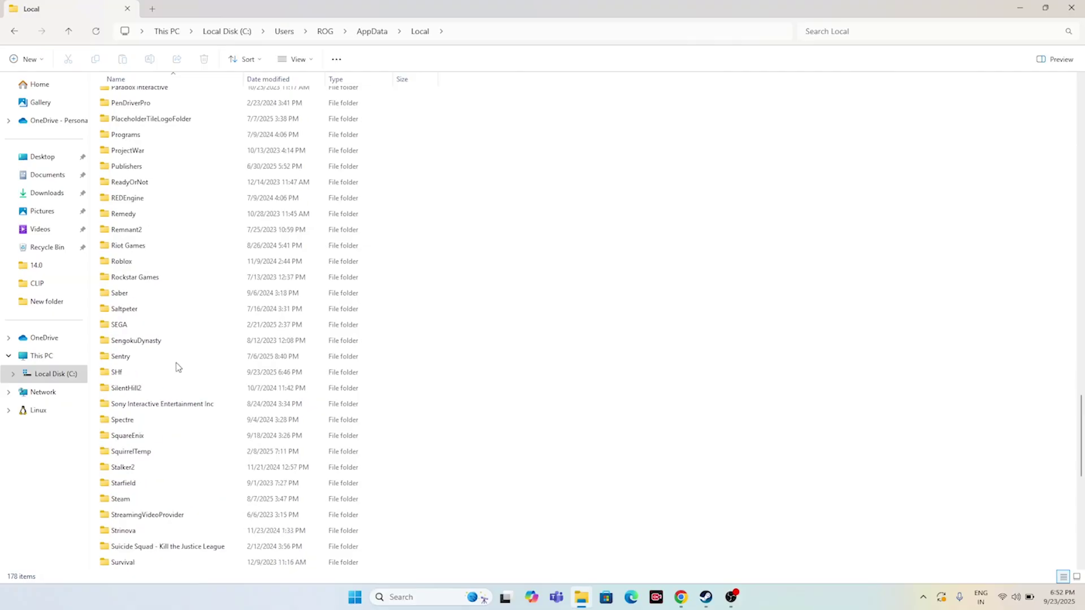
{"action": "double_click", "coordinate": [127, 372]}
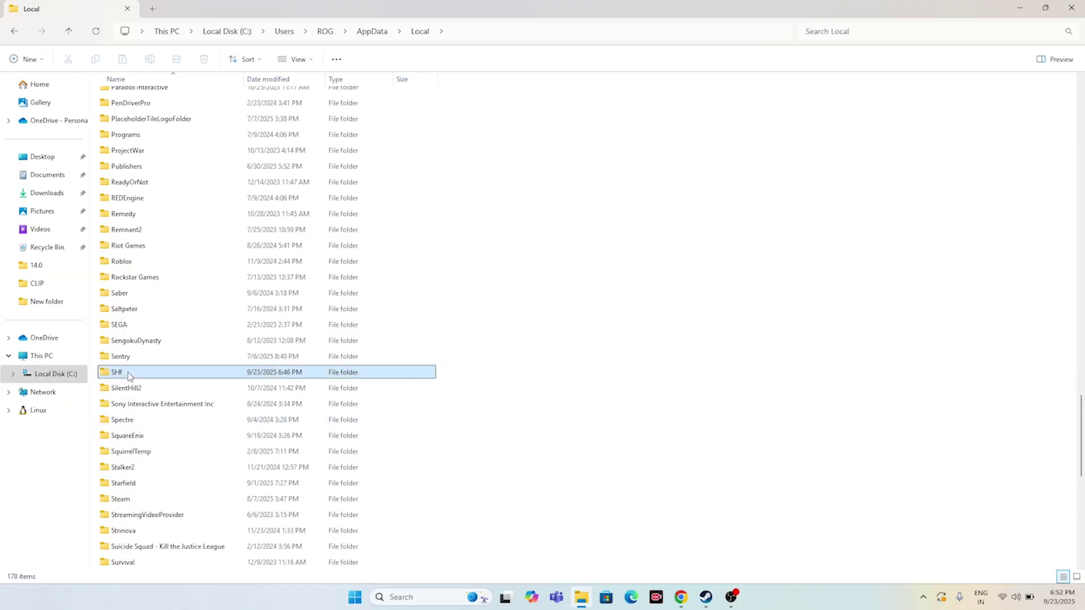
{"action": "double_click", "coordinate": [130, 100]}
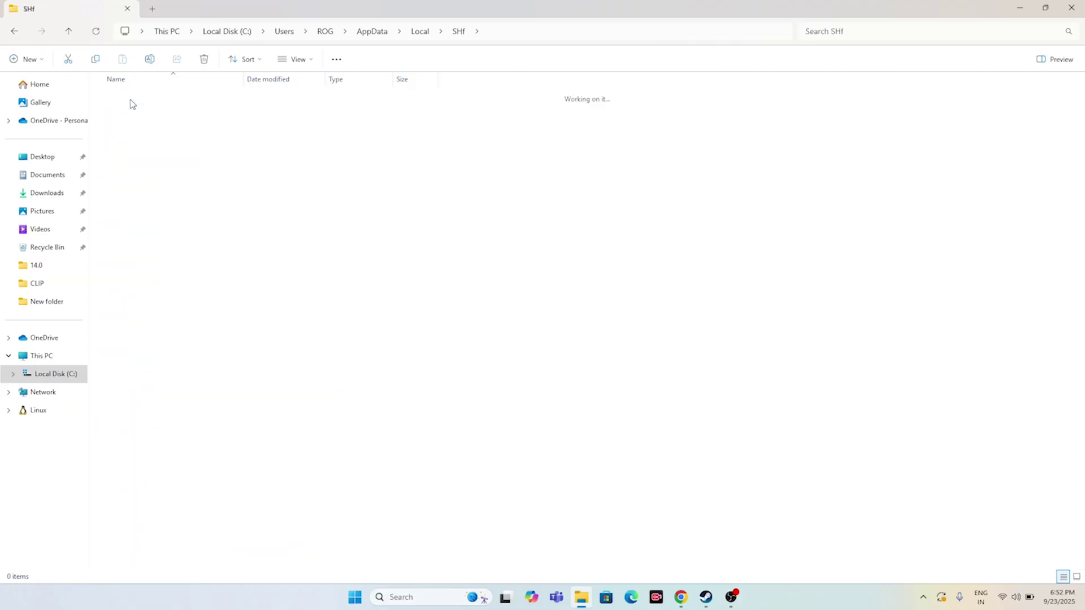
Back up the Config folder from SHf\Saved by copying it to the desktop.
{"action": "right_click", "coordinate": [127, 98]}
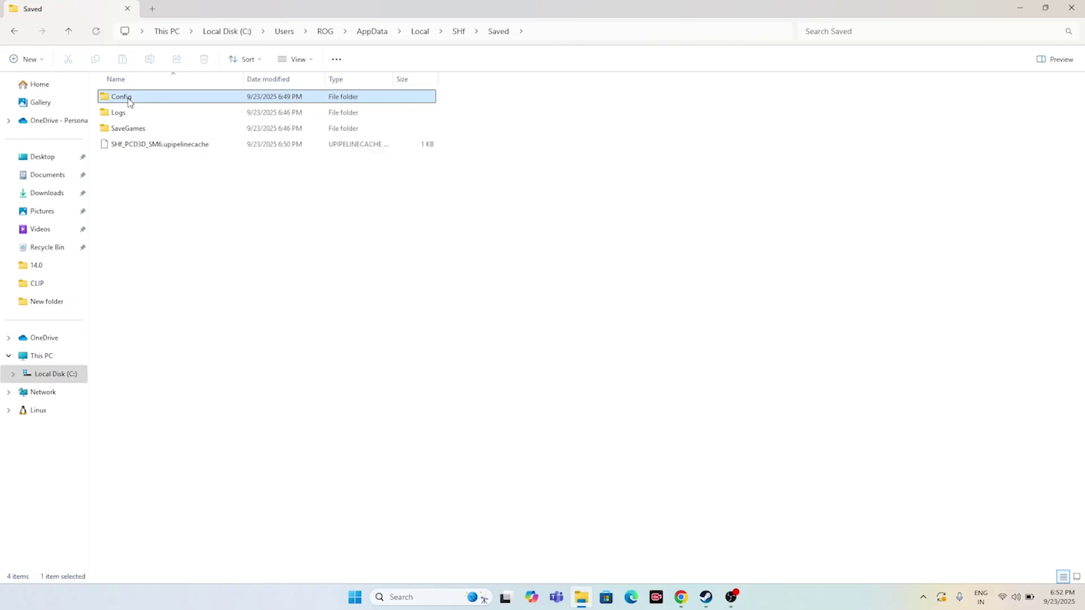
{"action": "left_click", "coordinate": [179, 110]}
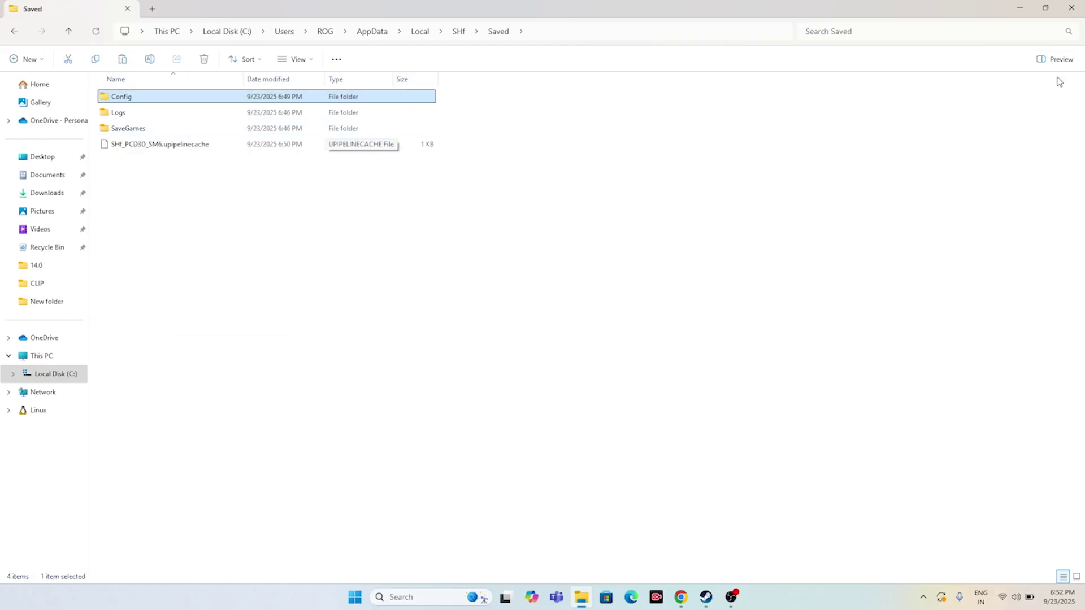
{"action": "left_click", "coordinate": [1020, 8]}
{"action": "right_click", "coordinate": [276, 109]}
{"action": "left_click", "coordinate": [277, 113]}
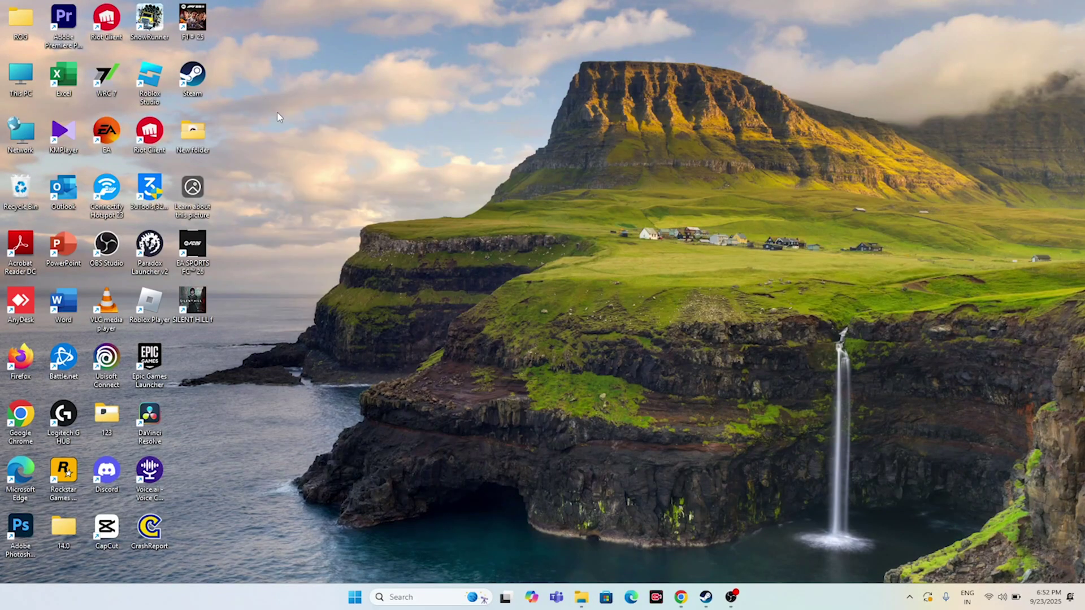
Return to the Saved folder and rename the Config folder to Config.old.
{"action": "left_click", "coordinate": [587, 593]}
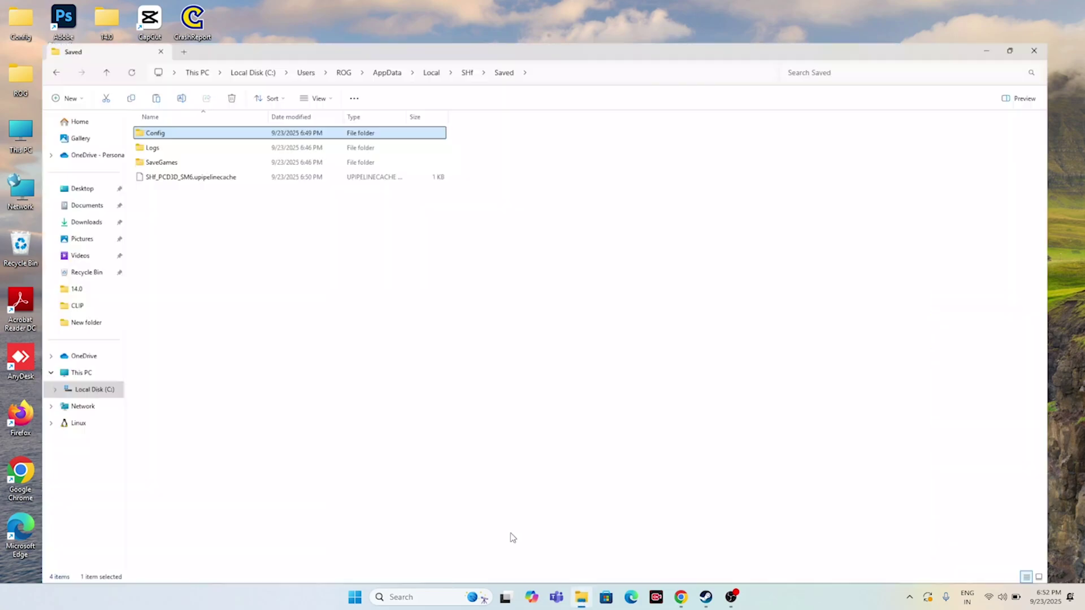
{"action": "right_click", "coordinate": [134, 102]}
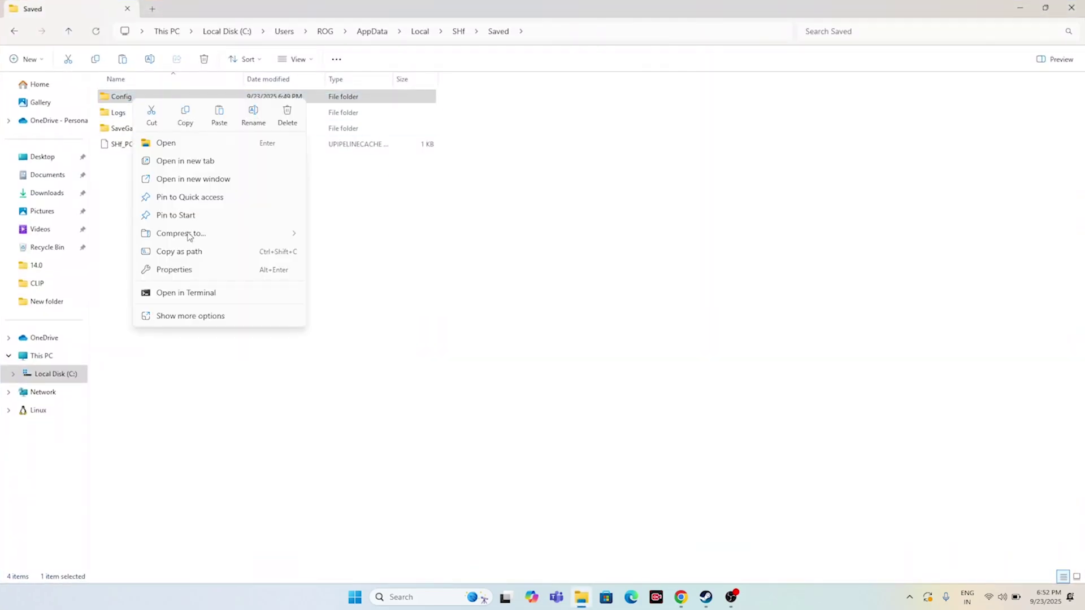
{"action": "left_click", "coordinate": [193, 318]}
{"action": "left_click", "coordinate": [187, 411]}
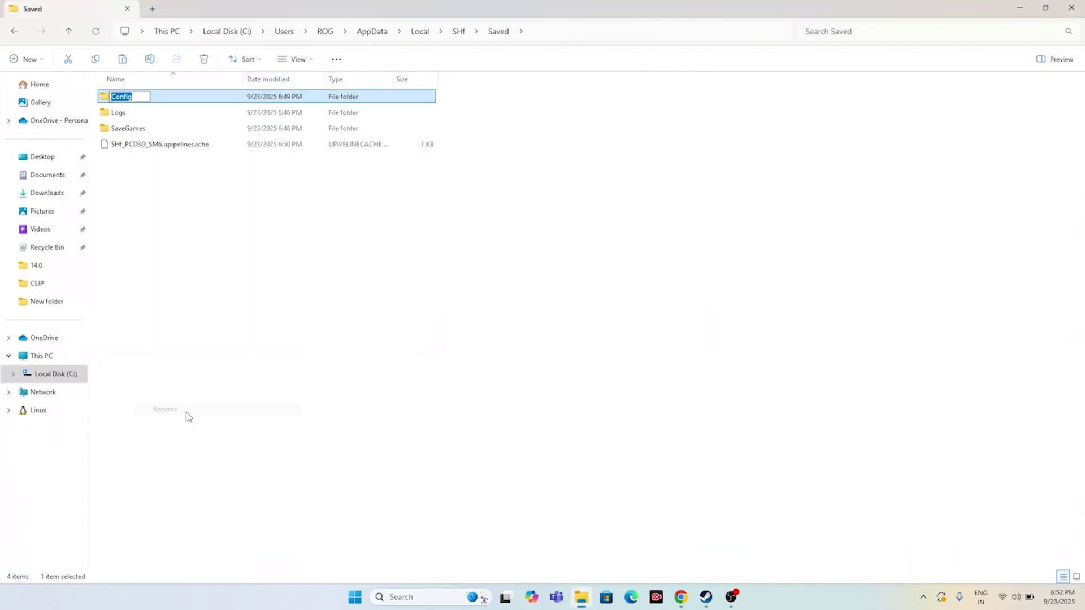
{"action": "left_click", "coordinate": [148, 97]}
{"action": "left_click", "coordinate": [118, 248]}
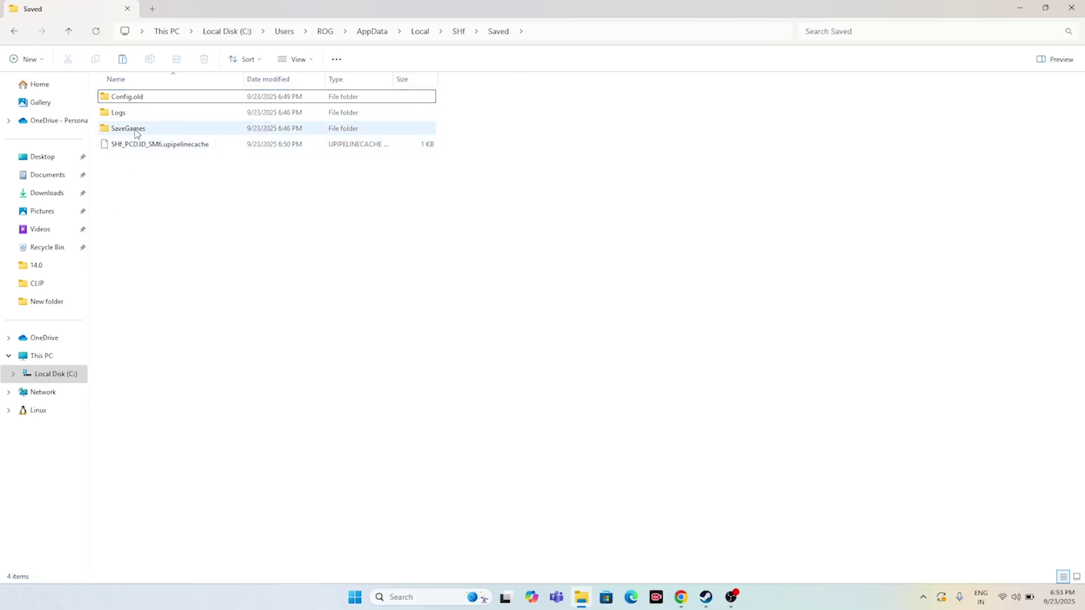
Back up the whole SHf folder from AppData\Local by copying it to the desktop.
{"action": "left_click", "coordinate": [69, 31]}
{"action": "left_click", "coordinate": [69, 32]}
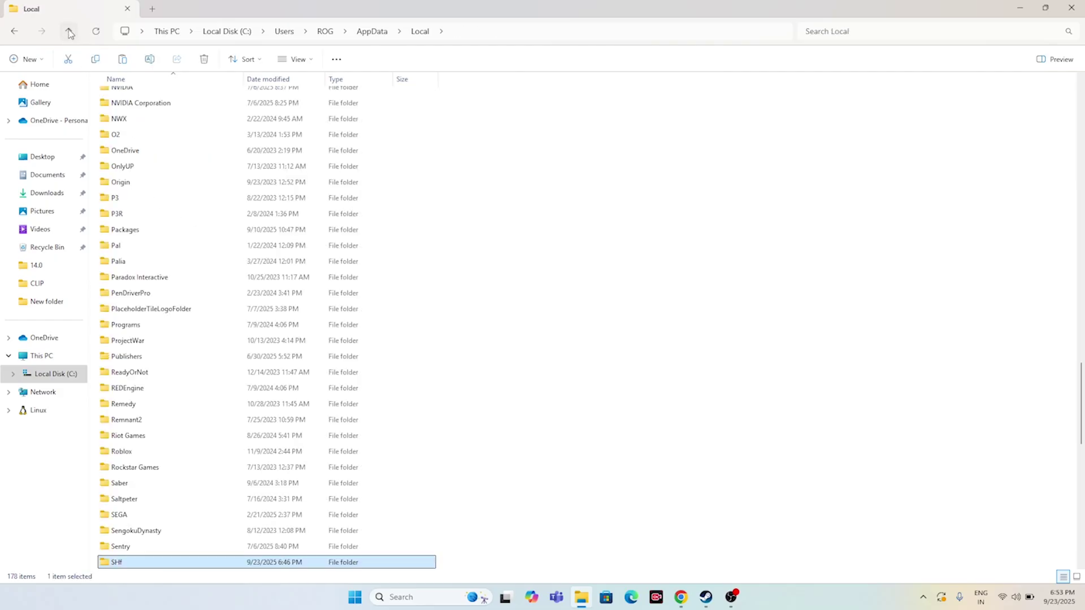
{"action": "right_click", "coordinate": [122, 563]}
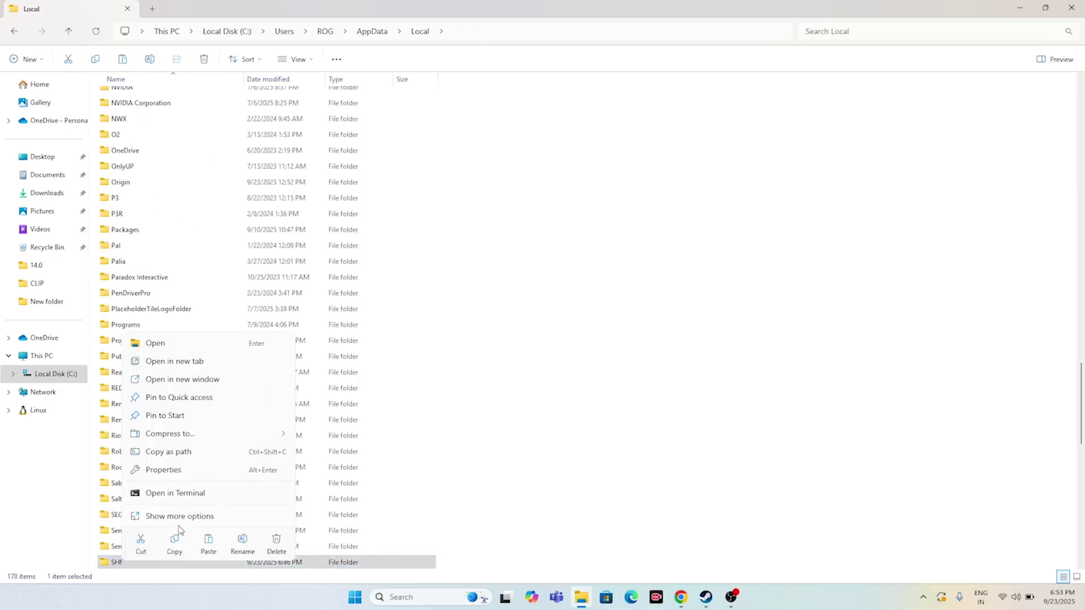
{"action": "left_click", "coordinate": [176, 549]}
{"action": "left_click", "coordinate": [1071, 8]}
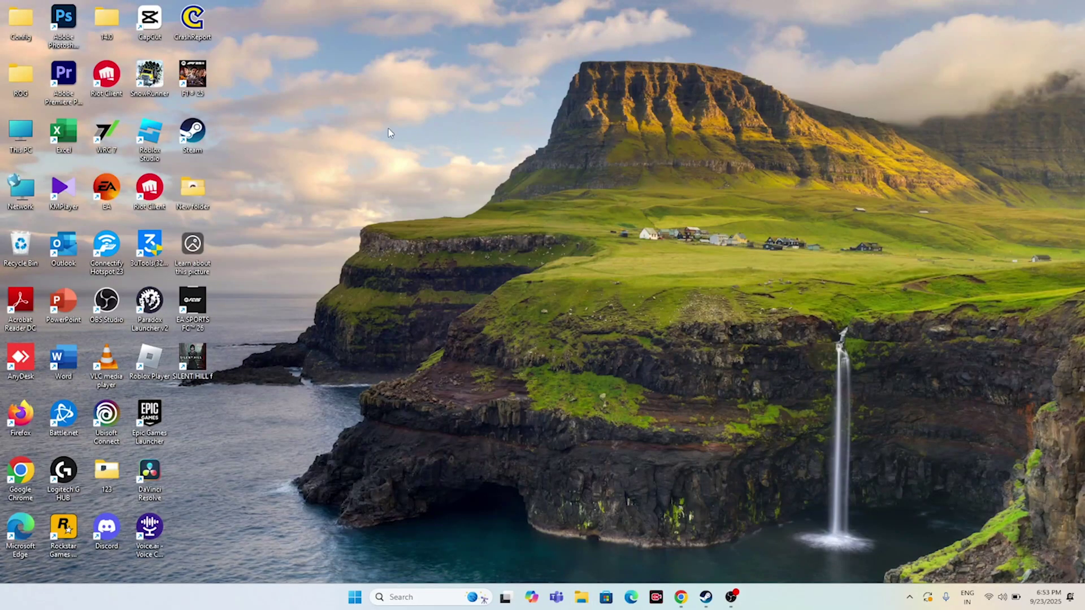
{"action": "key", "text": "ctrl+v"}
Open the AppData\Local folder of the ROG user profile on Local Disk (C:) in a new File Explorer window.
{"action": "key", "text": "super+e"}
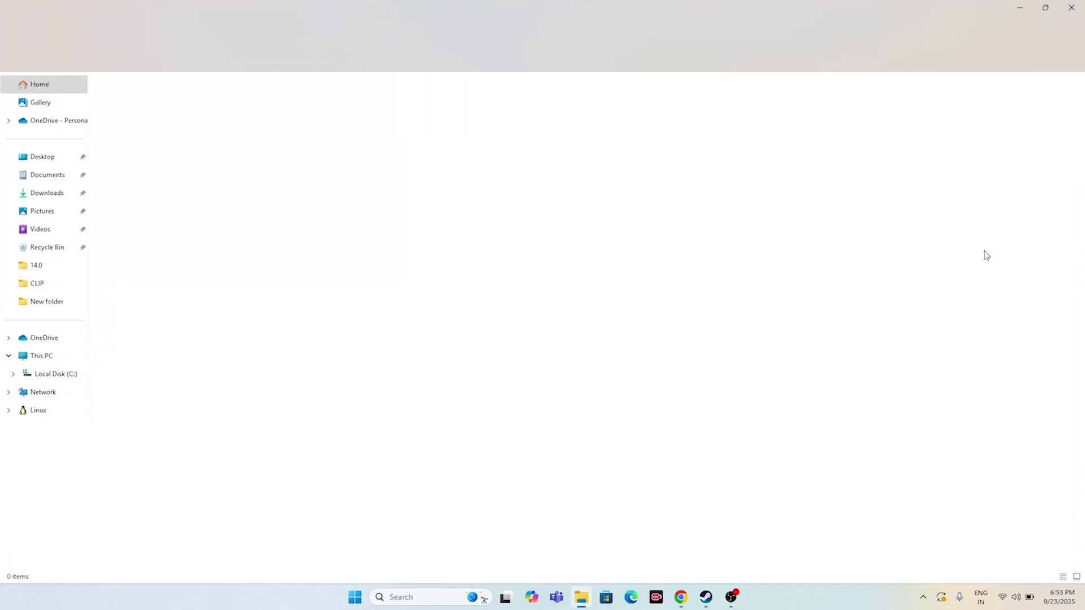
{"action": "left_click", "coordinate": [31, 361]}
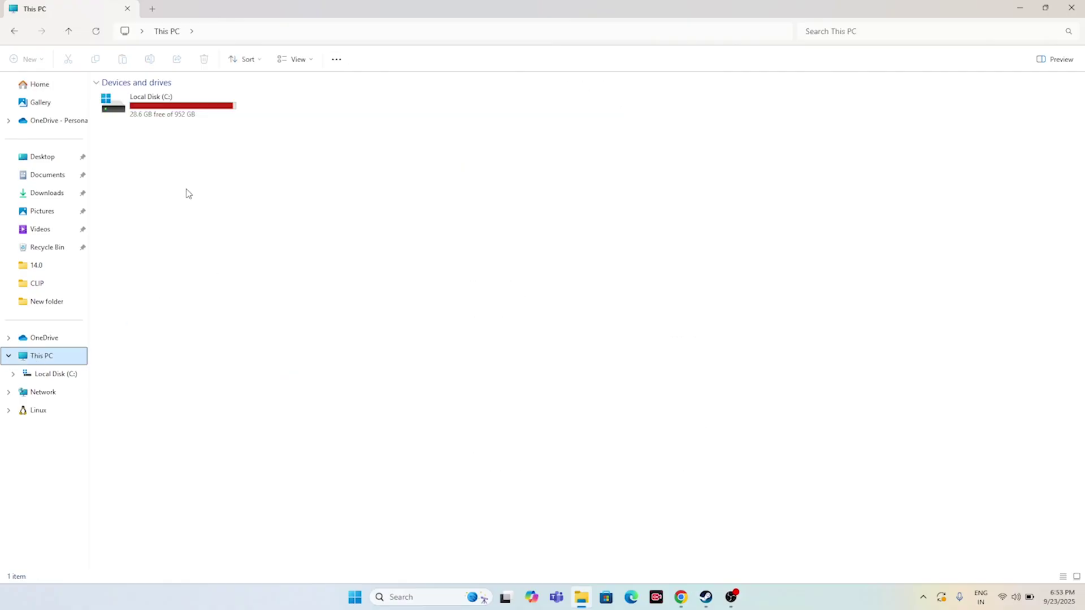
{"action": "double_click", "coordinate": [158, 103]}
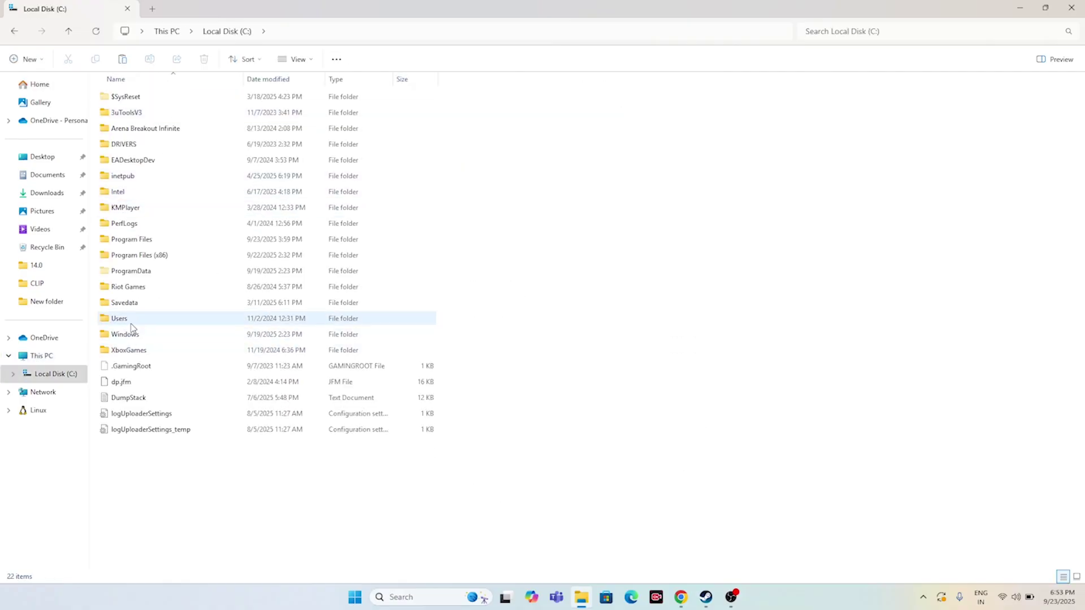
{"action": "double_click", "coordinate": [127, 319]}
{"action": "left_click", "coordinate": [131, 130]}
{"action": "double_click", "coordinate": [131, 130]}
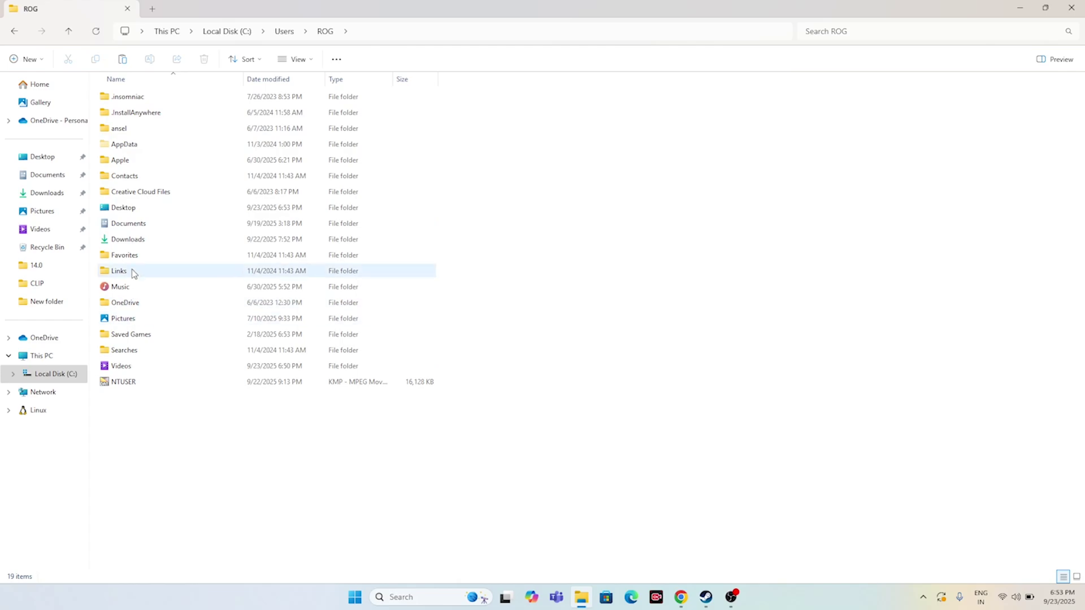
{"action": "left_click", "coordinate": [129, 146]}
{"action": "double_click", "coordinate": [129, 145]}
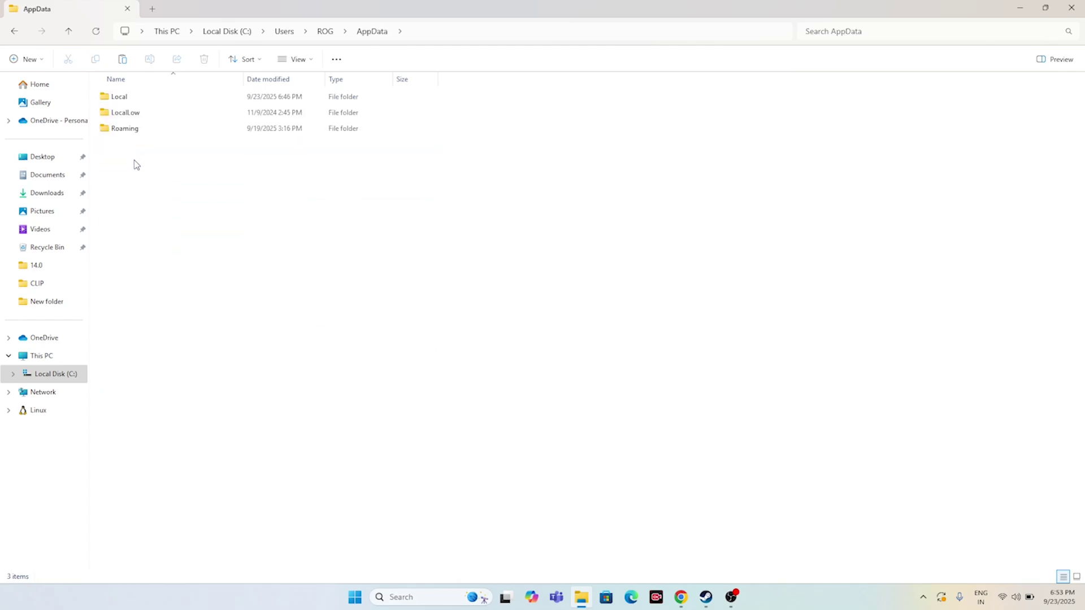
{"action": "left_click", "coordinate": [136, 99]}
{"action": "double_click", "coordinate": [136, 98]}
Find the SHf folder in Local, open its name for editing, leave it unrenamed and close File Explorer.
{"action": "scroll", "coordinate": [196, 264], "scroll_direction": "down", "scroll_amount": 2}
{"action": "scroll", "coordinate": [196, 263], "scroll_direction": "down", "scroll_amount": 20}
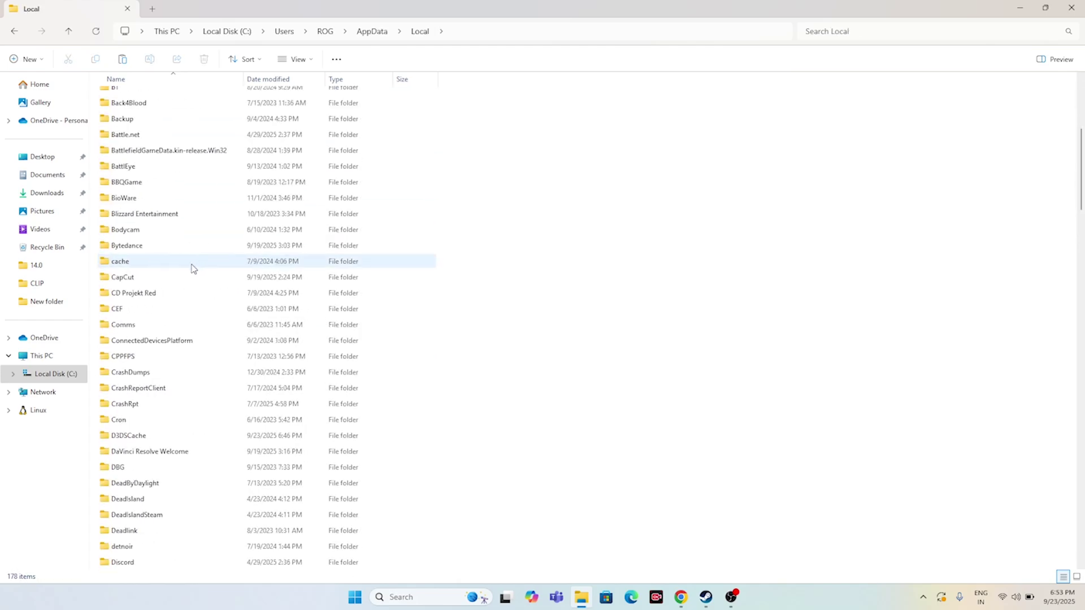
{"action": "scroll", "coordinate": [190, 276], "scroll_direction": "down", "scroll_amount": 20}
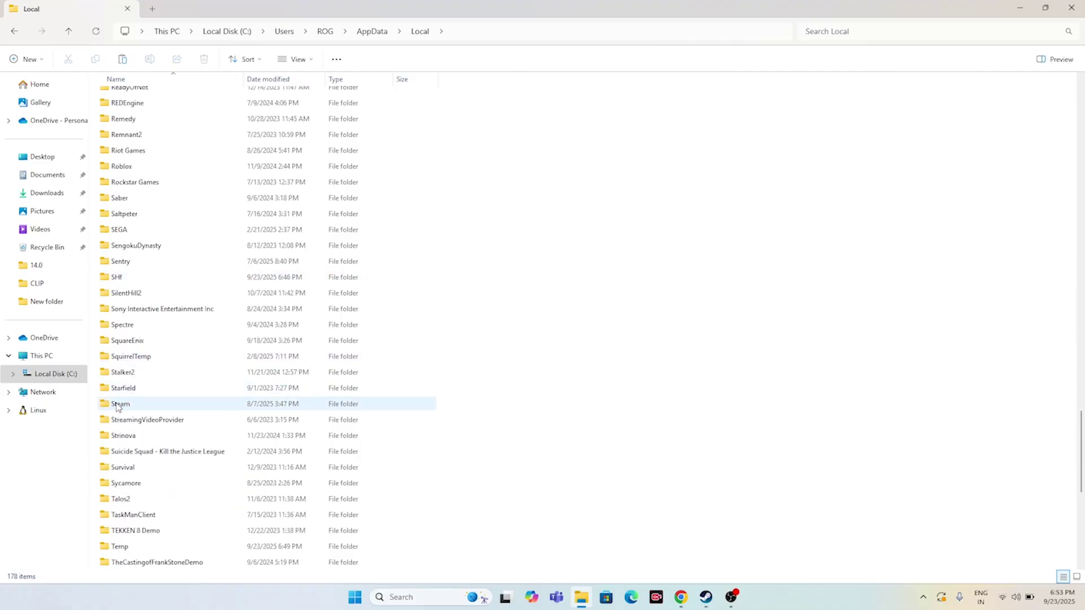
{"action": "left_click", "coordinate": [116, 278]}
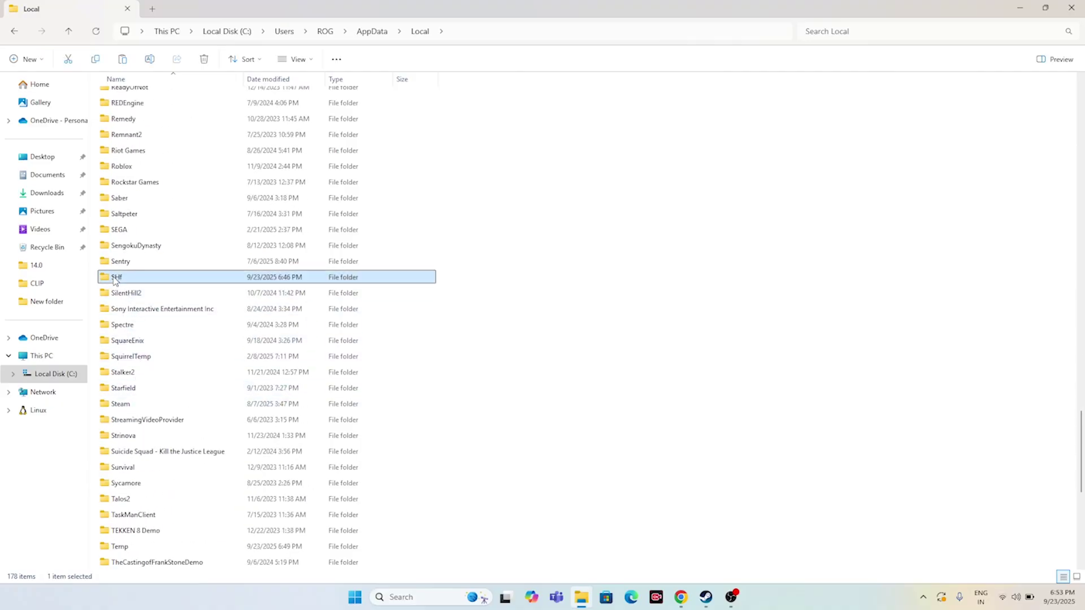
{"action": "right_click", "coordinate": [114, 280]}
{"action": "left_click", "coordinate": [166, 494]}
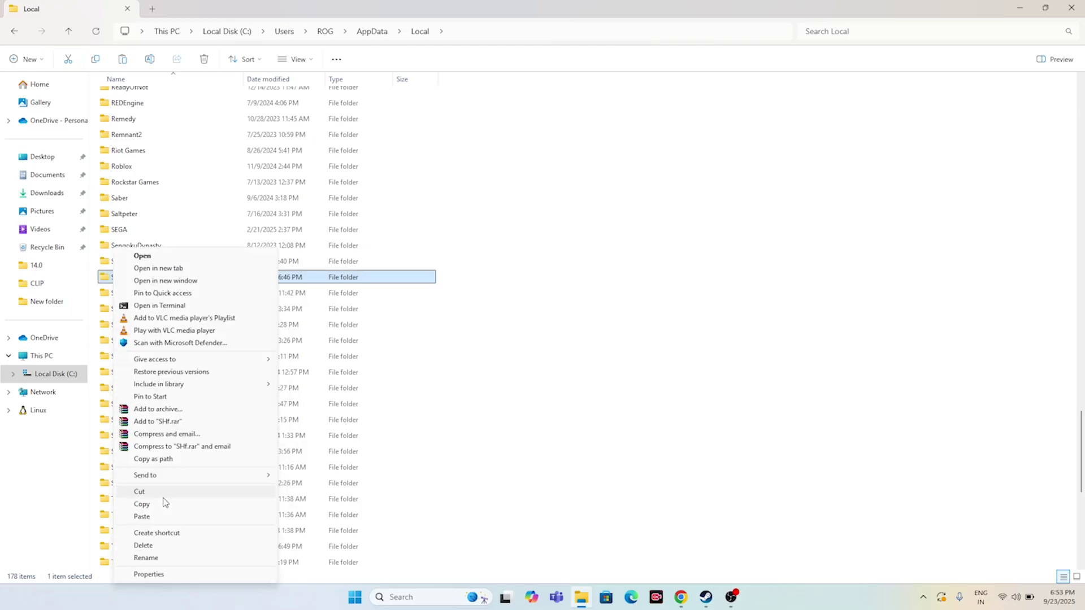
{"action": "left_click", "coordinate": [158, 559]}
{"action": "left_click", "coordinate": [537, 437]}
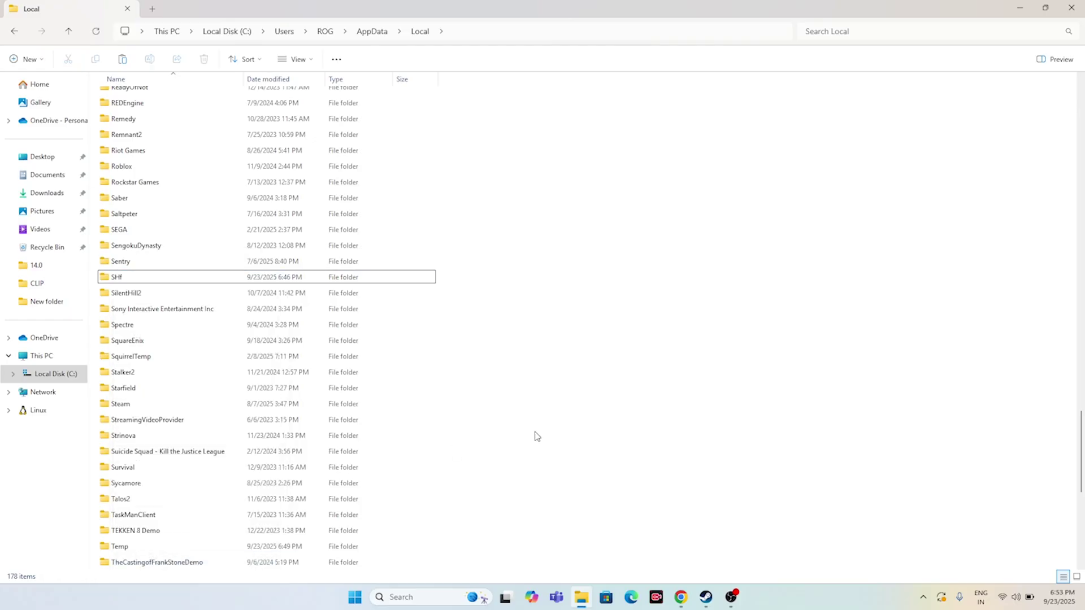
{"action": "left_click", "coordinate": [1071, 8]}
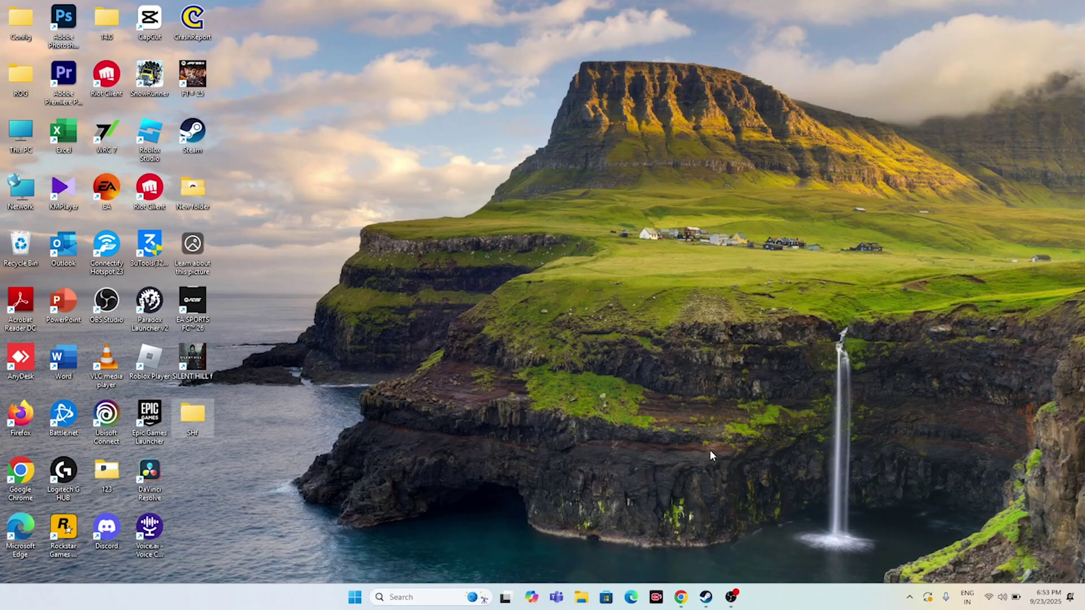
Switch to Chrome, bring up the NVIDIA driver download page and dismiss its cookie notice.
{"action": "left_click", "coordinate": [706, 597]}
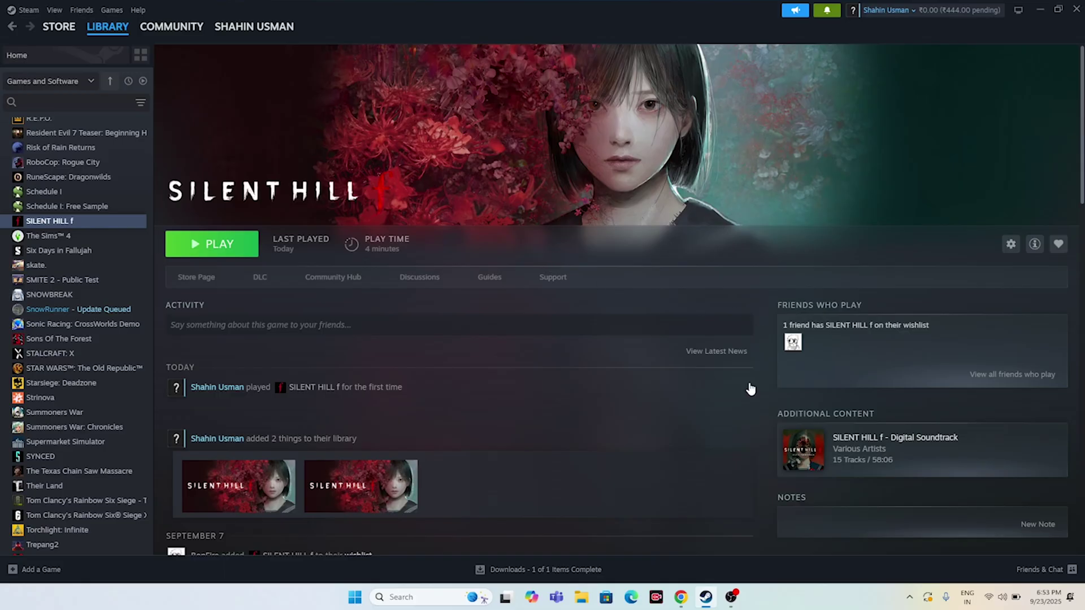
{"action": "left_click", "coordinate": [682, 595]}
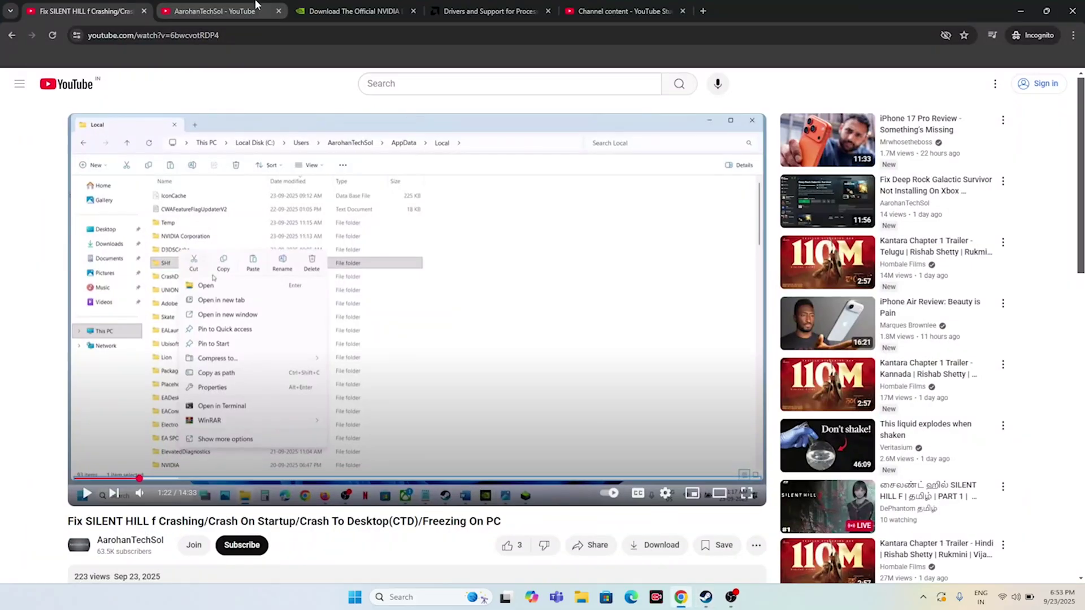
{"action": "left_click", "coordinate": [265, 11]}
{"action": "left_click", "coordinate": [322, 7]}
{"action": "left_click", "coordinate": [672, 264]}
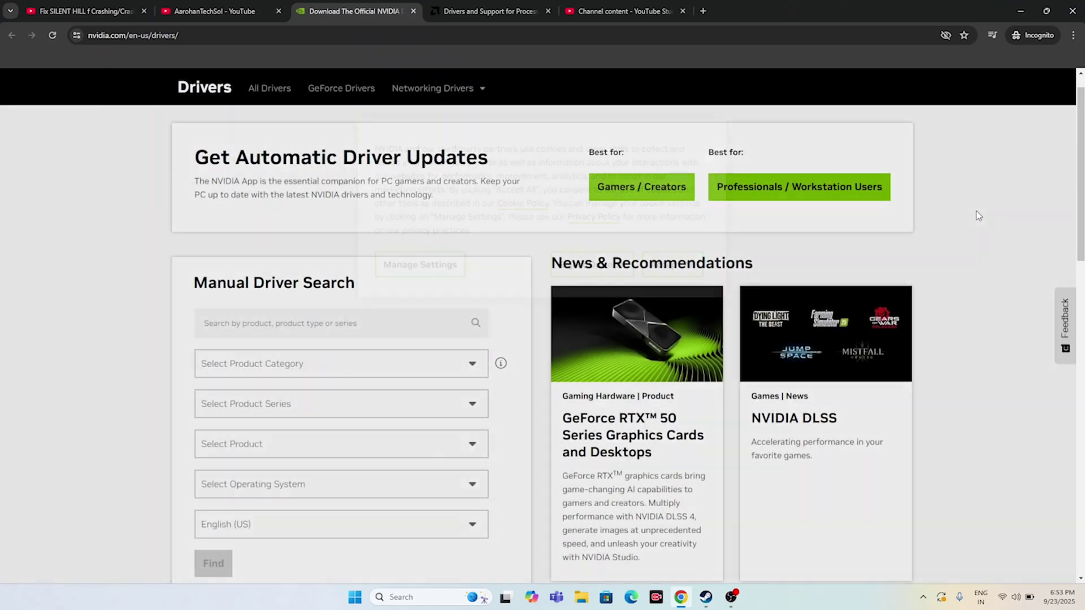
Search NVIDIA drivers manually for GeForce, RTX 50 Series (Notebooks), RTX 5090 Laptop GPU and Windows 11.
{"action": "scroll", "coordinate": [988, 213], "scroll_direction": "down", "scroll_amount": 2}
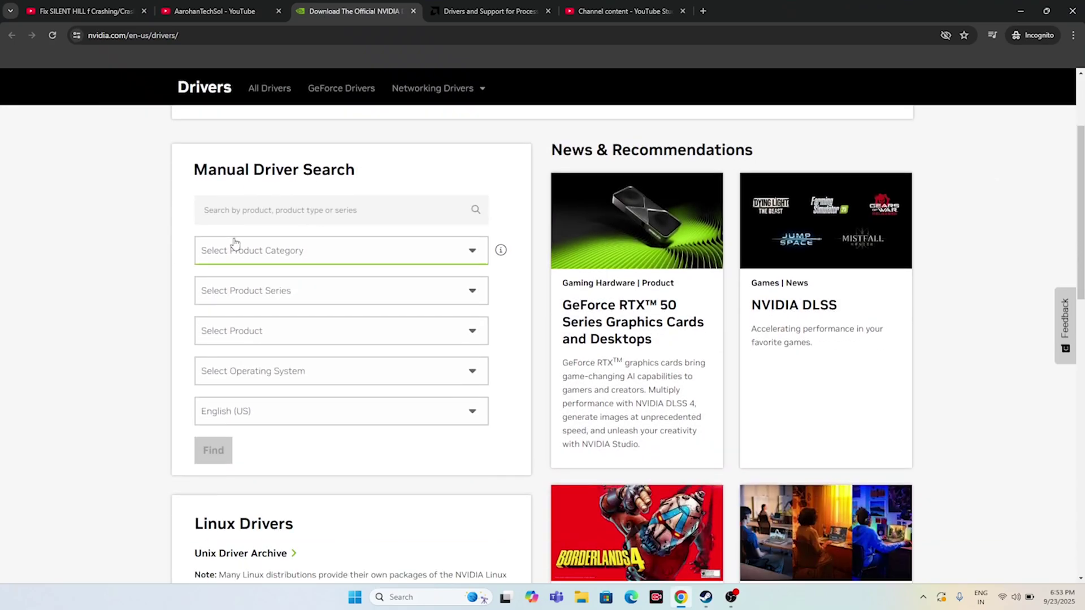
{"action": "left_click", "coordinate": [236, 255]}
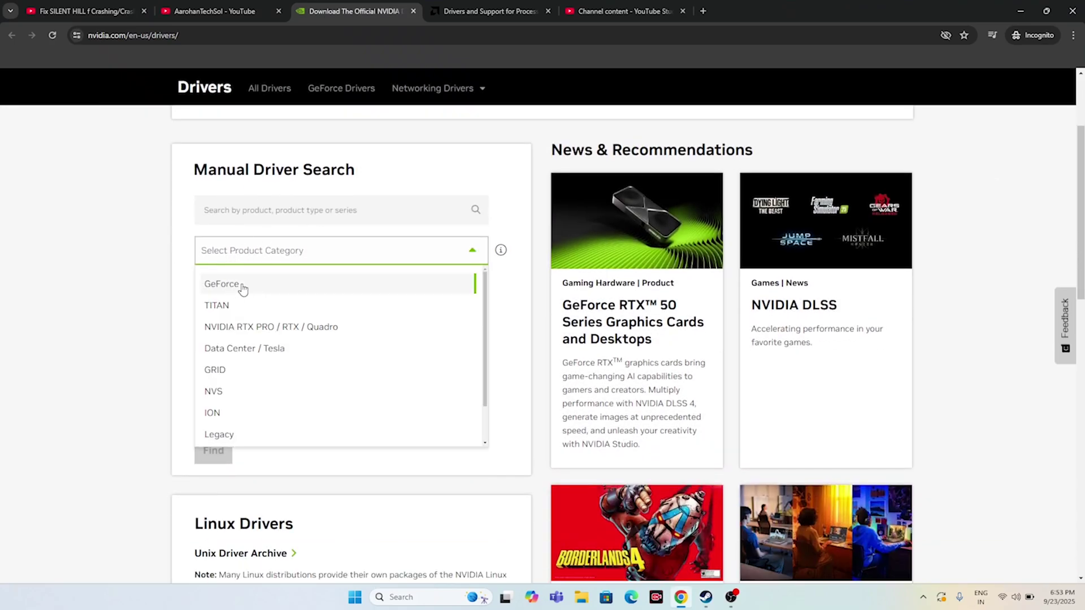
{"action": "left_click", "coordinate": [239, 284]}
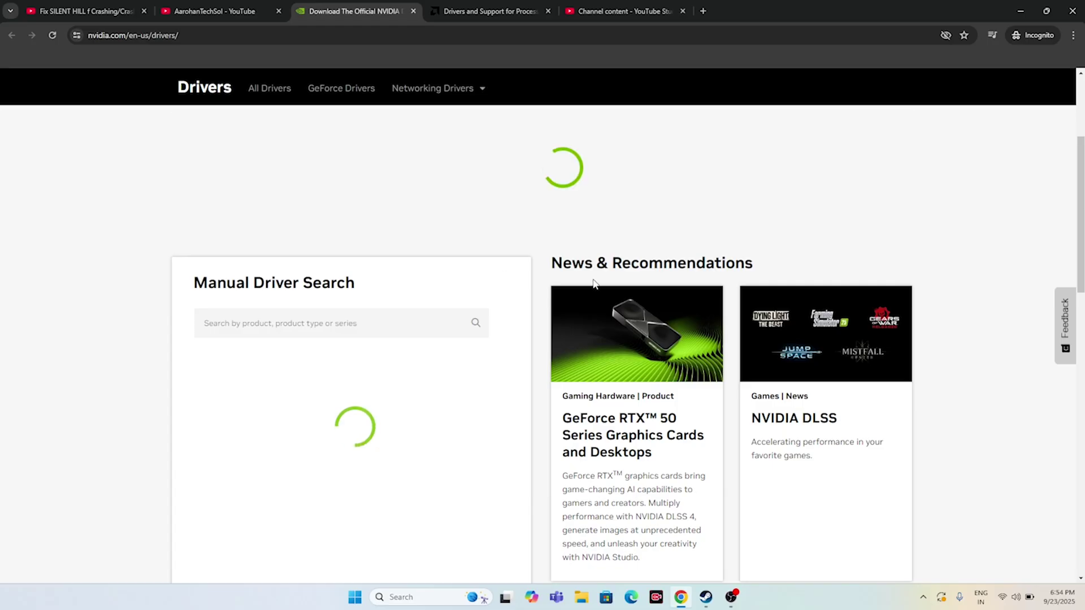
{"action": "scroll", "coordinate": [1027, 208], "scroll_direction": "down", "scroll_amount": 2}
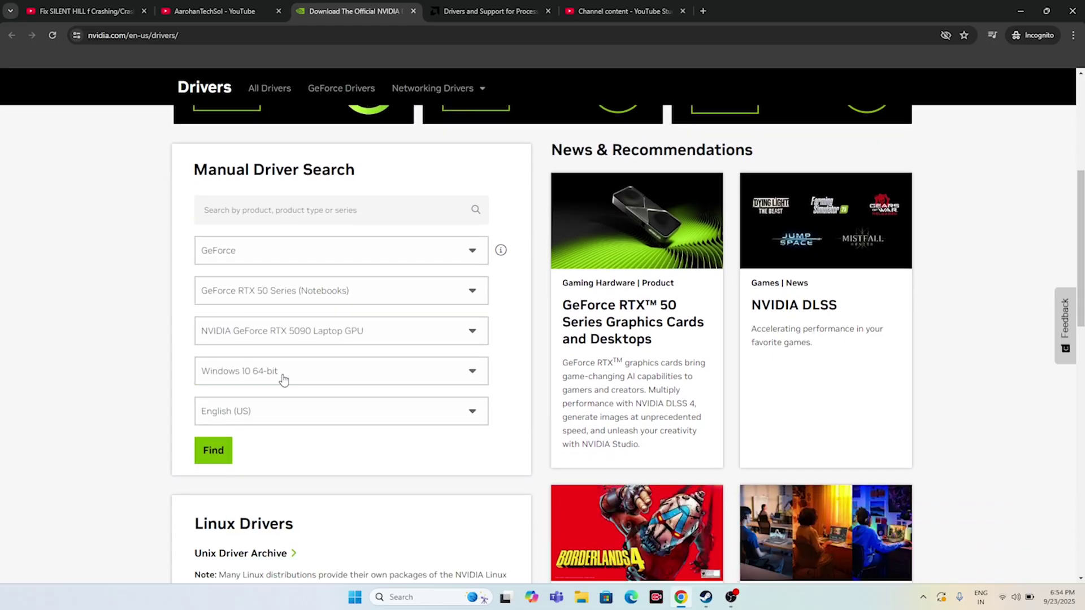
{"action": "left_click", "coordinate": [259, 374]}
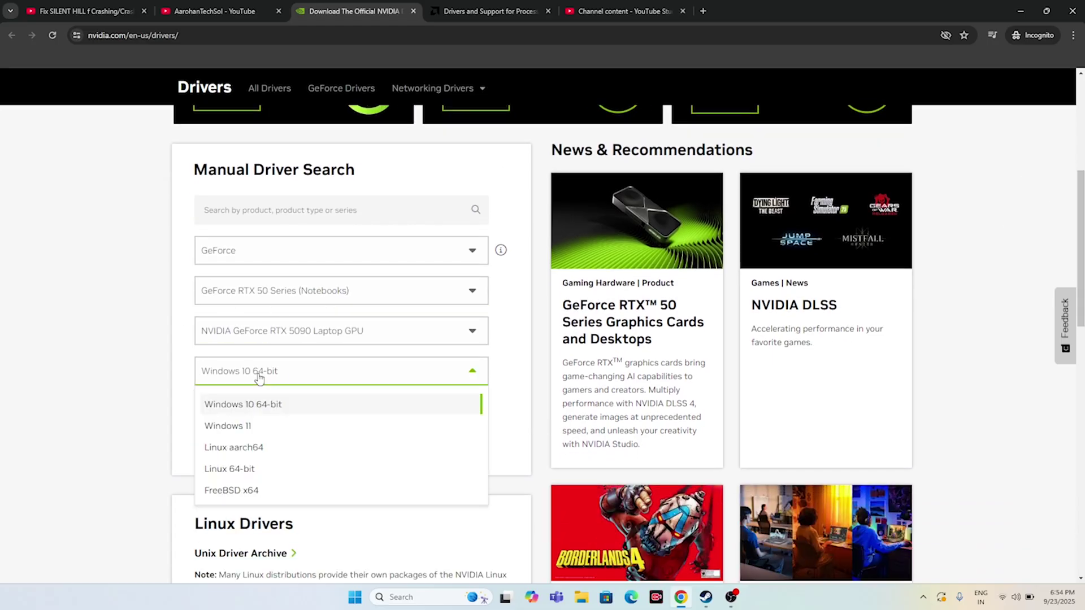
{"action": "left_click", "coordinate": [260, 427]}
{"action": "scroll", "coordinate": [345, 314], "scroll_direction": "down", "scroll_amount": 1}
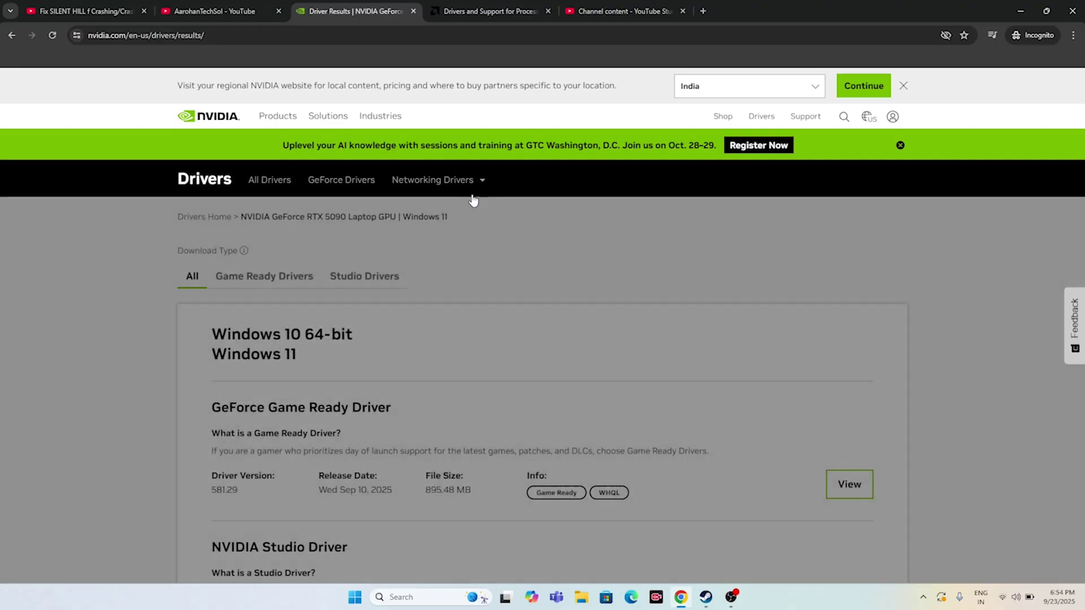
Look through the driver results and highlight the version number of the GeForce Game Ready Driver.
{"action": "scroll", "coordinate": [487, 306], "scroll_direction": "down", "scroll_amount": 2}
{"action": "scroll", "coordinate": [488, 305], "scroll_direction": "down", "scroll_amount": 2}
{"action": "scroll", "coordinate": [424, 317], "scroll_direction": "up", "scroll_amount": 3}
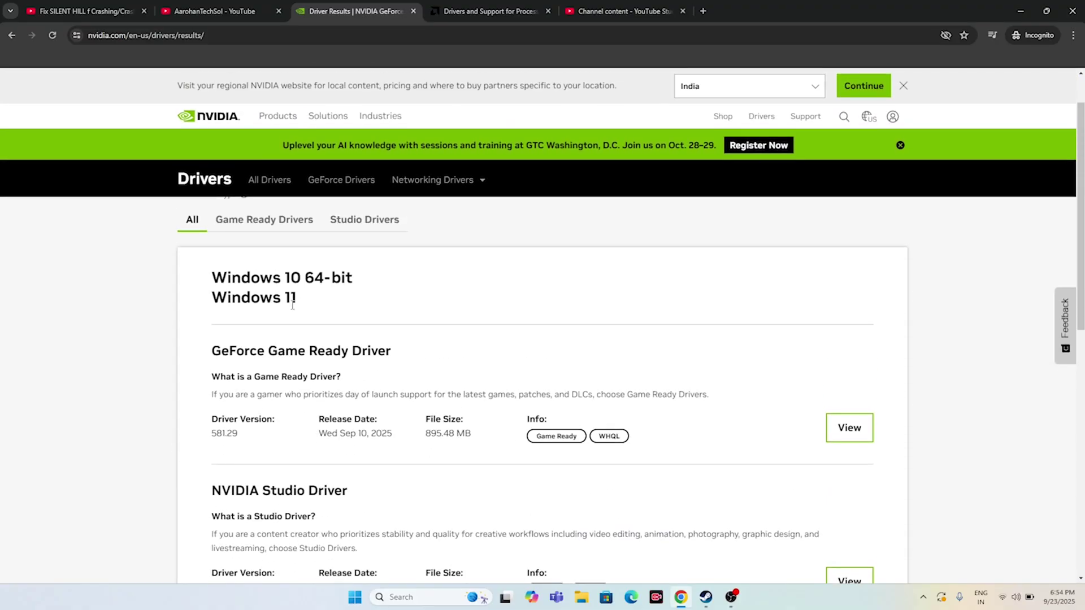
{"action": "left_click_drag", "start_coordinate": [219, 433], "coordinate": [259, 445]}
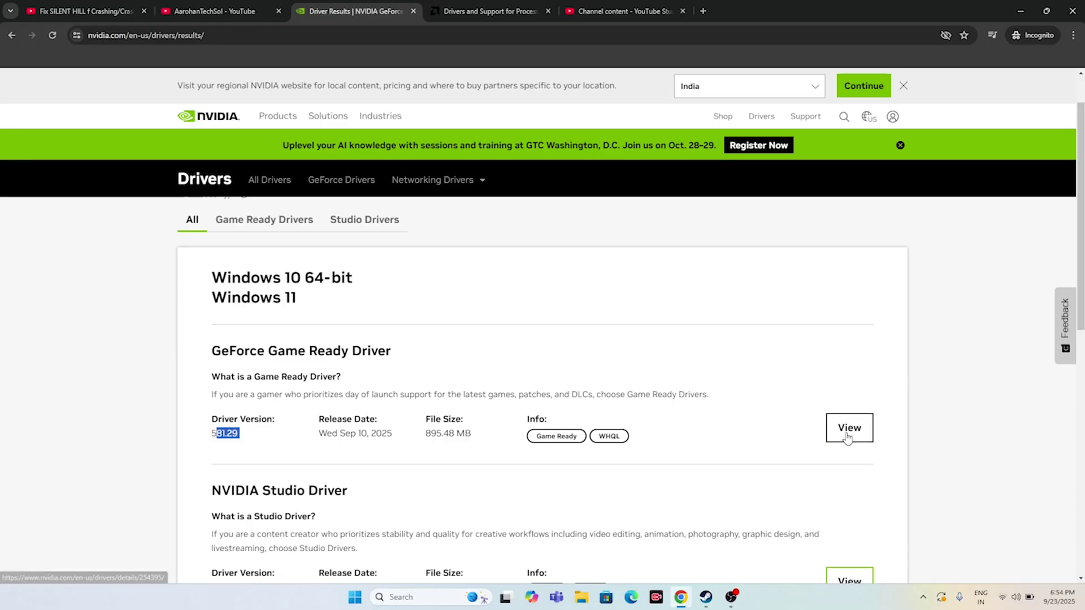
Find AMD drivers for Graphics, Radeon RX, Radeon RX 7000 Series, model AMD Radeon RX 7700, and open their support page.
{"action": "left_click", "coordinate": [447, 5]}
{"action": "scroll", "coordinate": [362, 250], "scroll_direction": "down", "scroll_amount": 7}
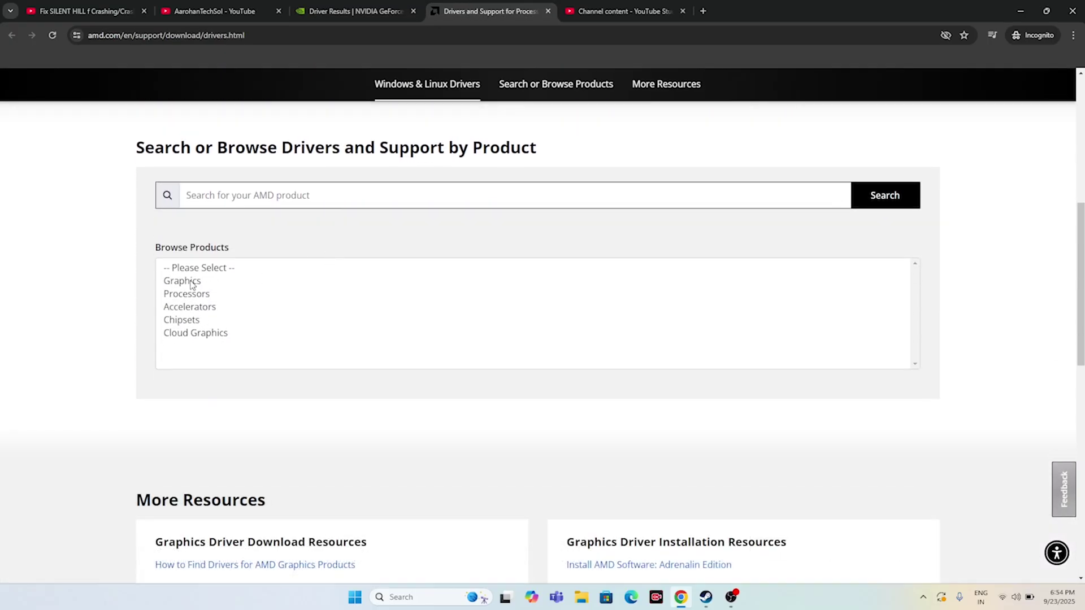
{"action": "left_click", "coordinate": [182, 281]}
{"action": "scroll", "coordinate": [249, 282], "scroll_direction": "down", "scroll_amount": 2}
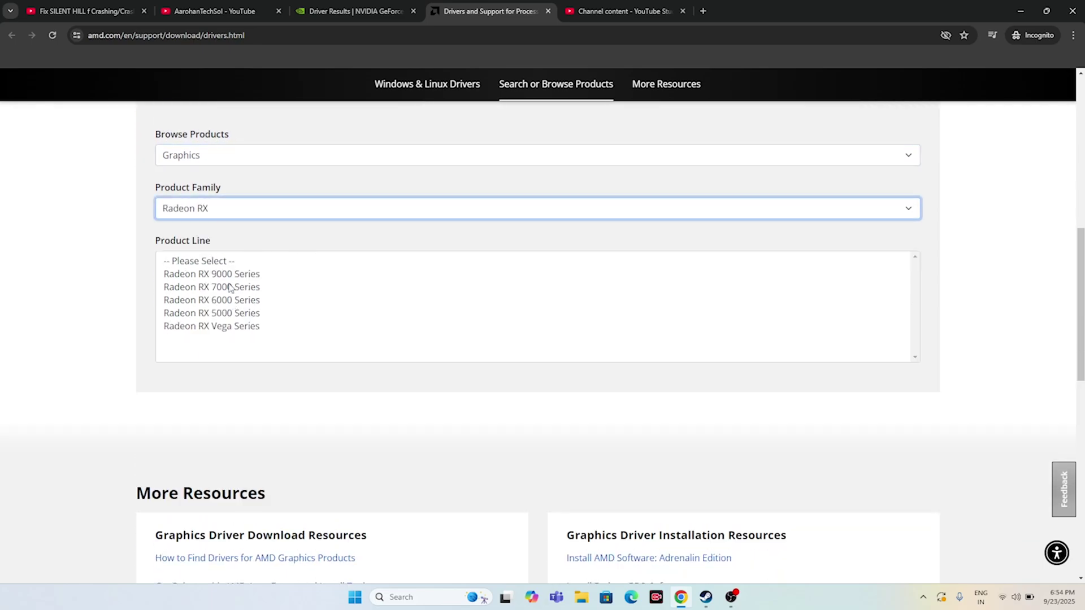
{"action": "left_click", "coordinate": [230, 288]}
{"action": "left_click", "coordinate": [251, 396]}
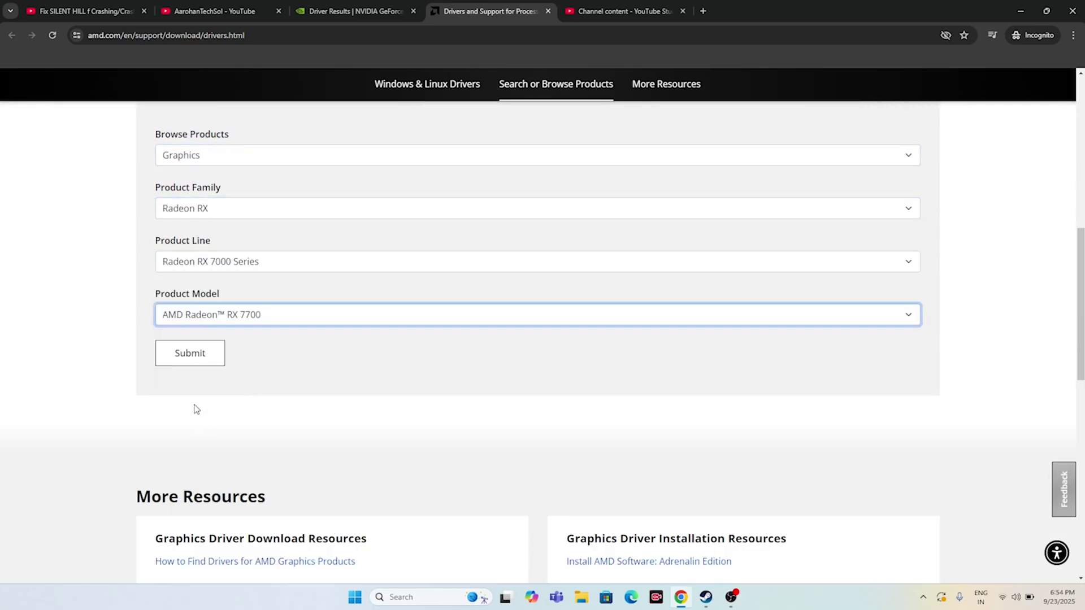
{"action": "left_click", "coordinate": [200, 356]}
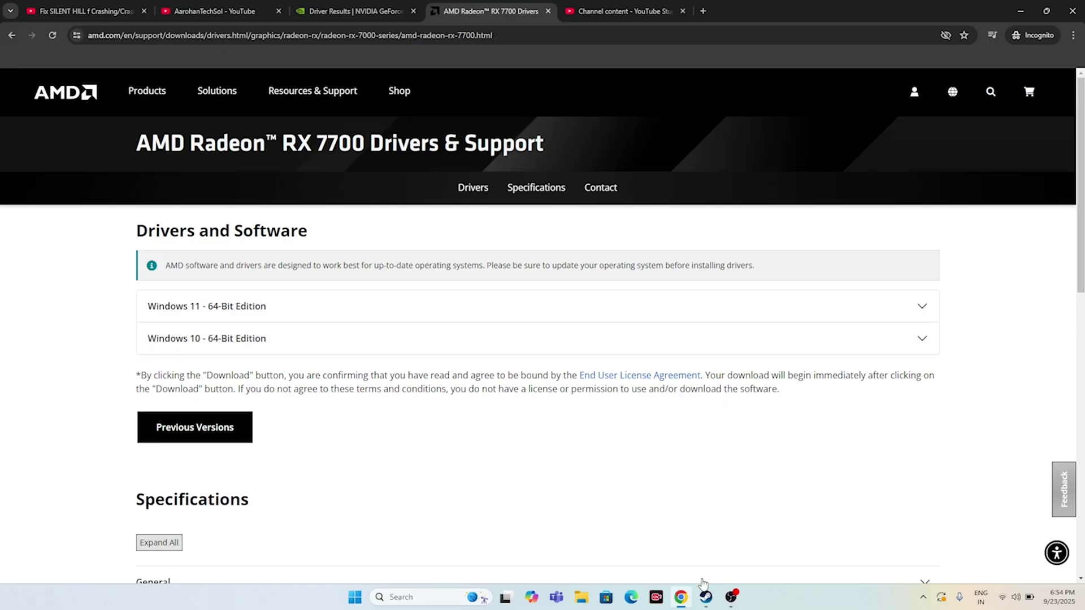
Minimize the Steam and Chrome windows, then find and open the Windows Graphics settings.
{"action": "left_click", "coordinate": [706, 596]}
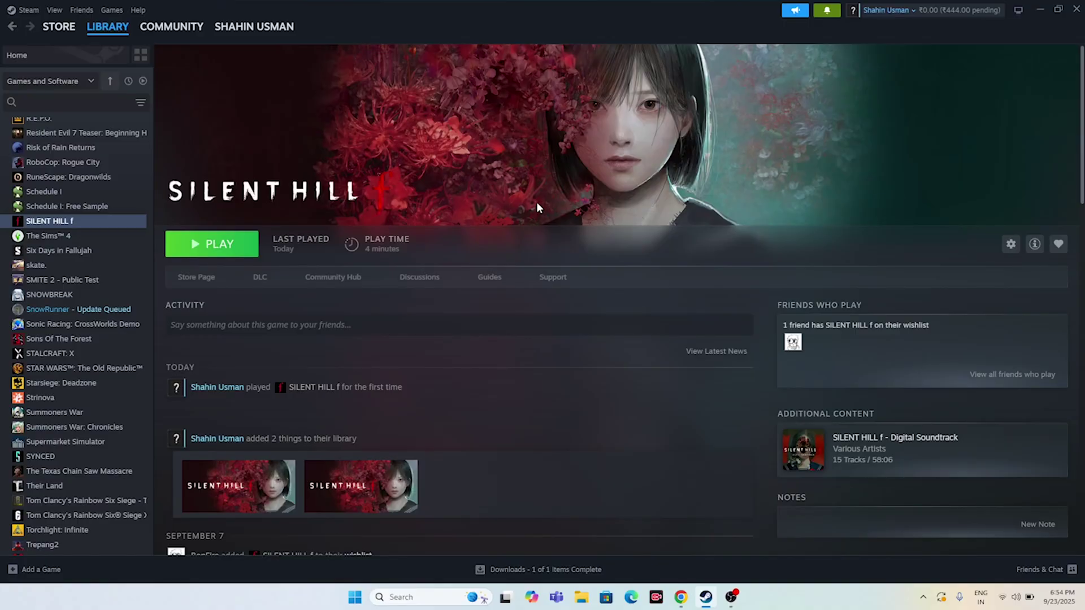
{"action": "left_click", "coordinate": [1039, 10]}
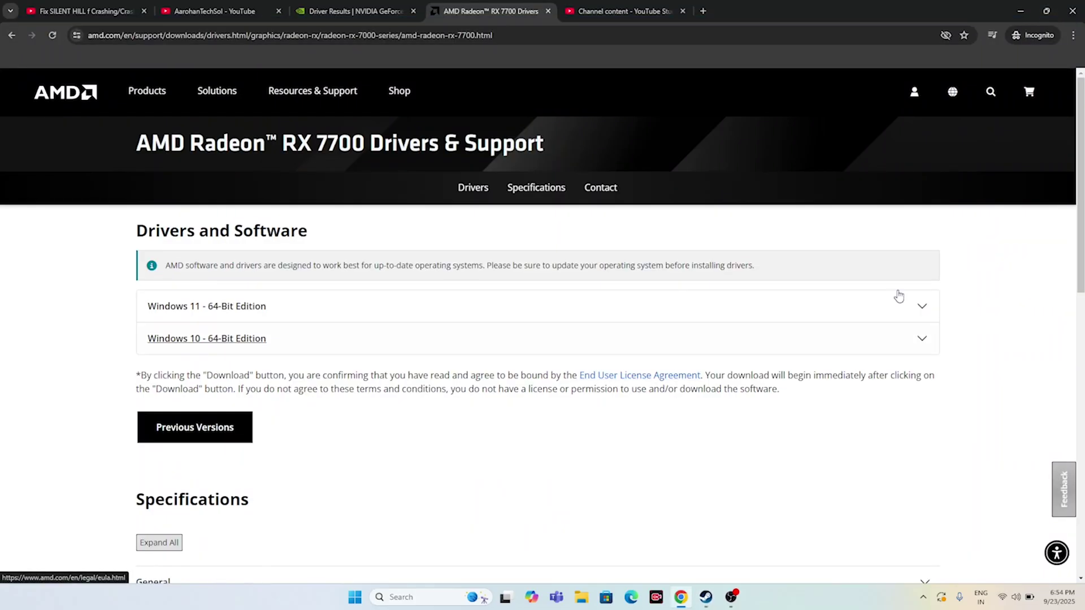
{"action": "left_click", "coordinate": [1021, 11]}
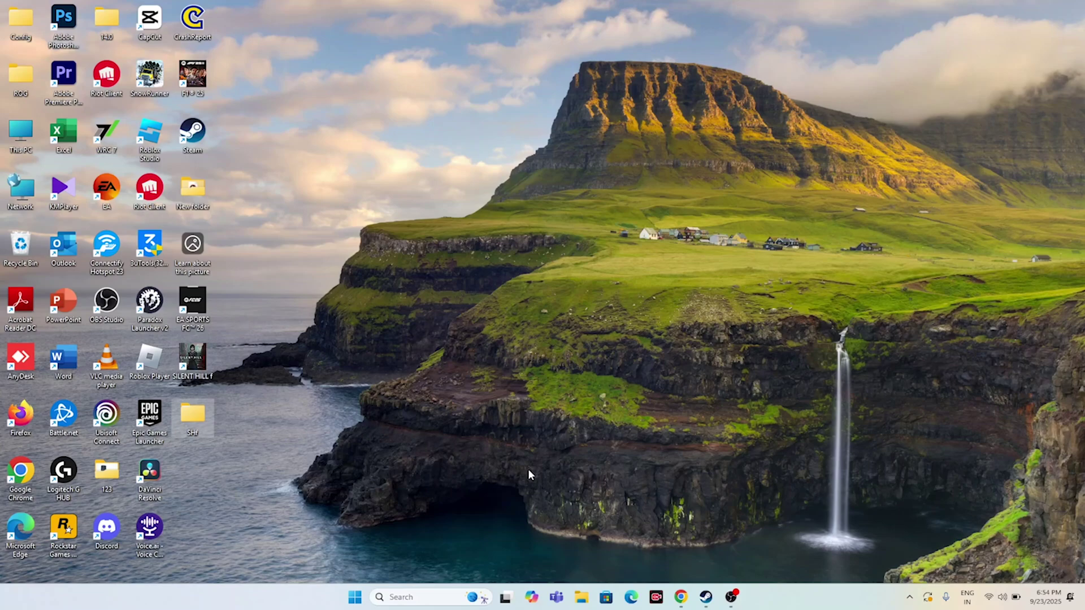
{"action": "left_click", "coordinate": [425, 592]}
{"action": "type", "text": "gra"}
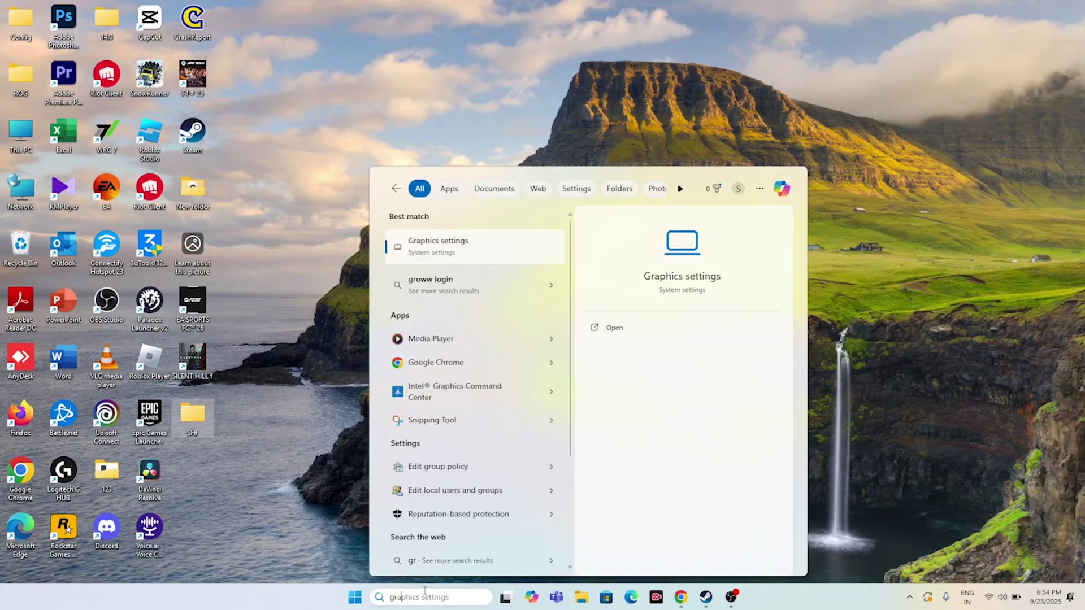
{"action": "left_click", "coordinate": [471, 244]}
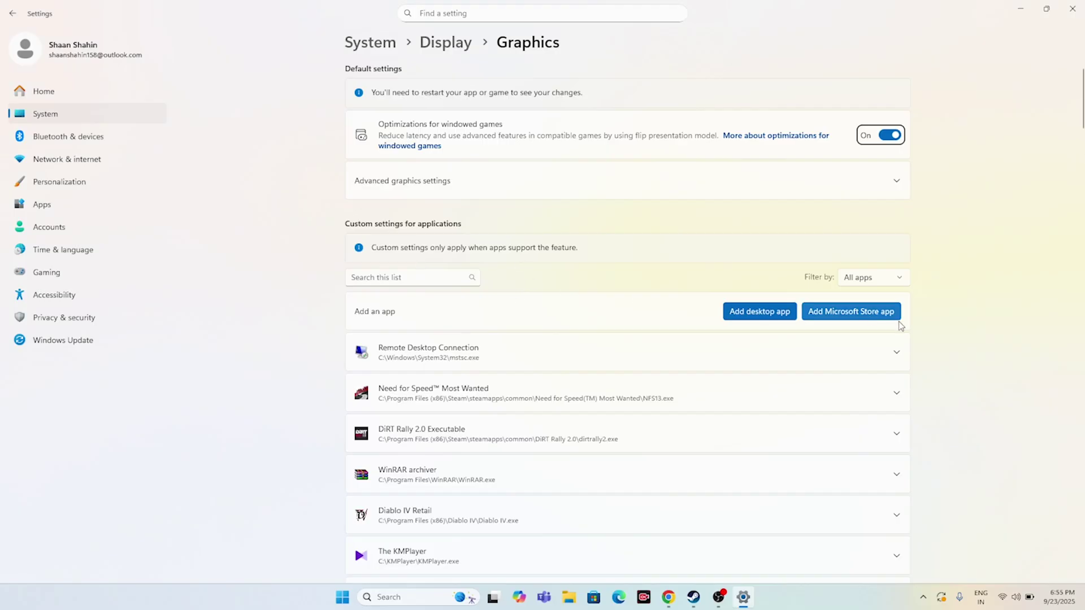
Start adding a desktop app to the custom graphics list and browse to C:\Program Files (x86)\Steam\steamapps\common.
{"action": "left_click", "coordinate": [764, 313]}
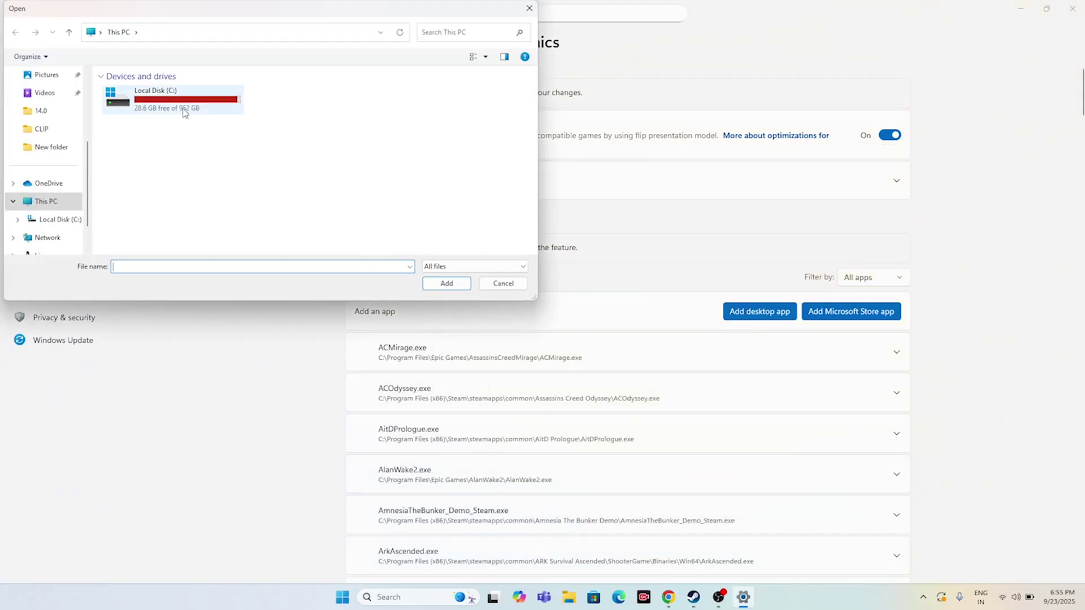
{"action": "double_click", "coordinate": [181, 115]}
{"action": "scroll", "coordinate": [154, 186], "scroll_direction": "down", "scroll_amount": 2}
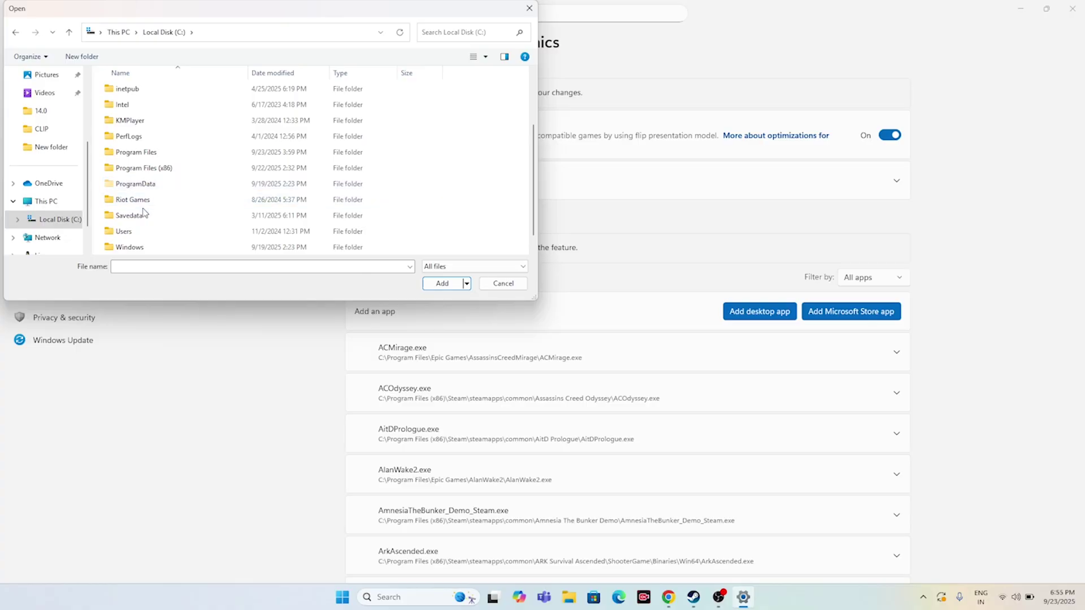
{"action": "scroll", "coordinate": [157, 181], "scroll_direction": "down", "scroll_amount": 1}
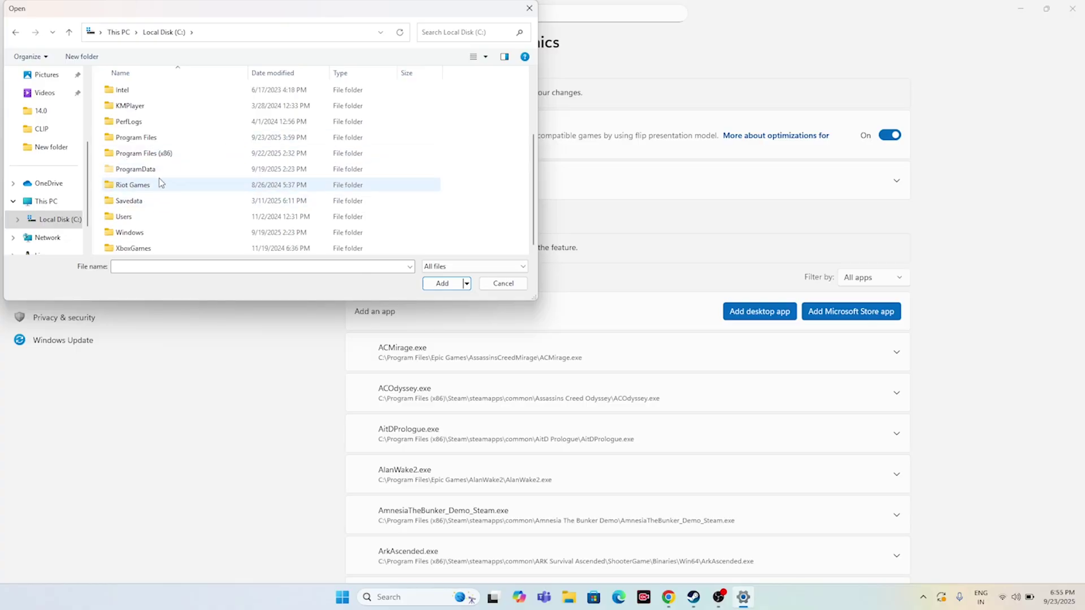
{"action": "left_click", "coordinate": [72, 204]}
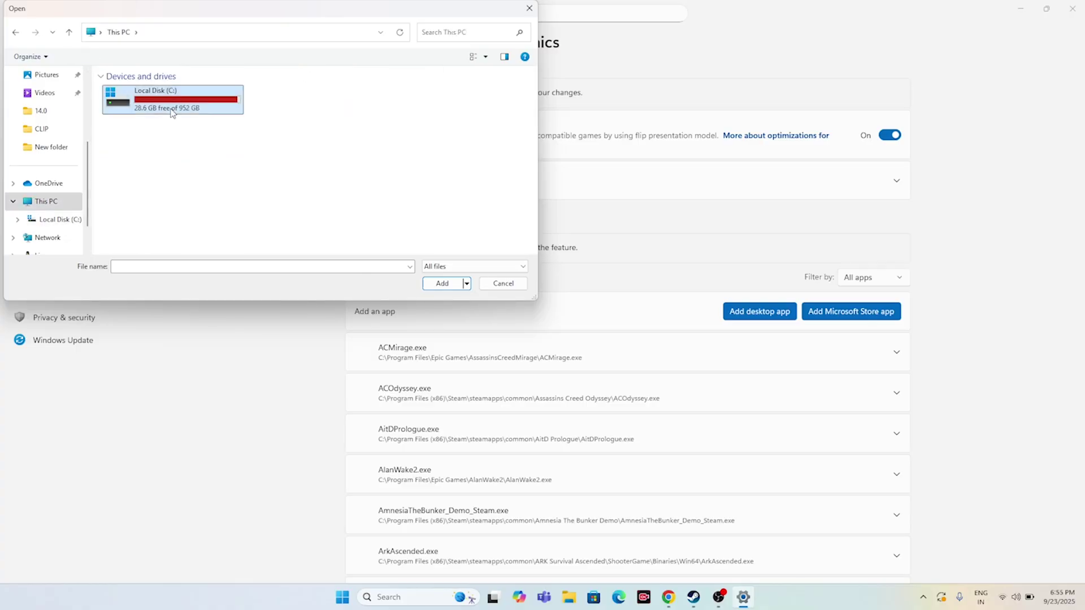
{"action": "double_click", "coordinate": [169, 109]}
{"action": "scroll", "coordinate": [175, 176], "scroll_direction": "down", "scroll_amount": 2}
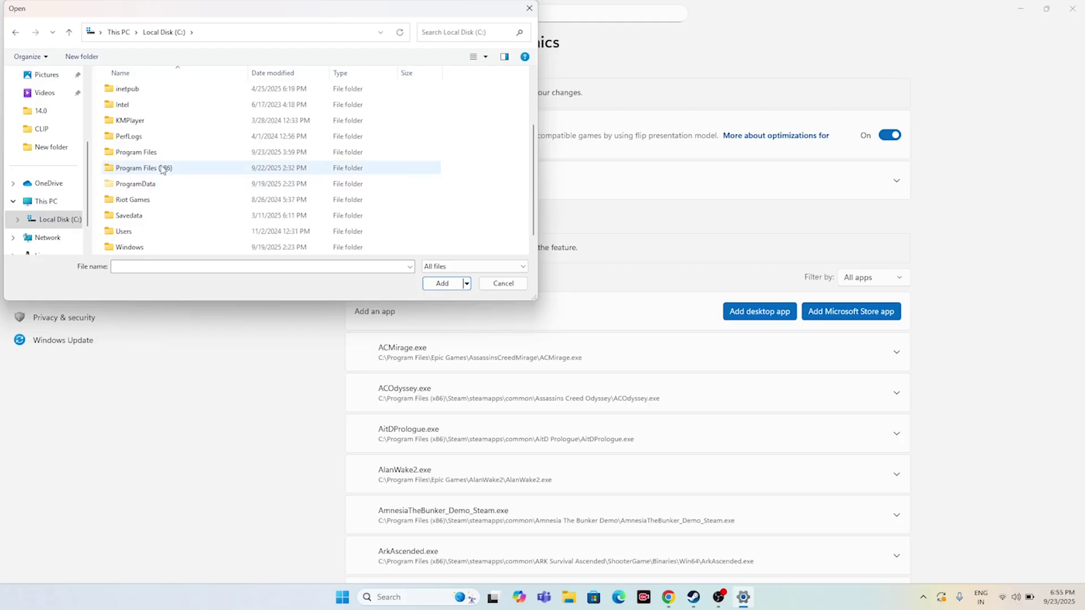
{"action": "double_click", "coordinate": [164, 170]}
{"action": "scroll", "coordinate": [161, 171], "scroll_direction": "down", "scroll_amount": 8}
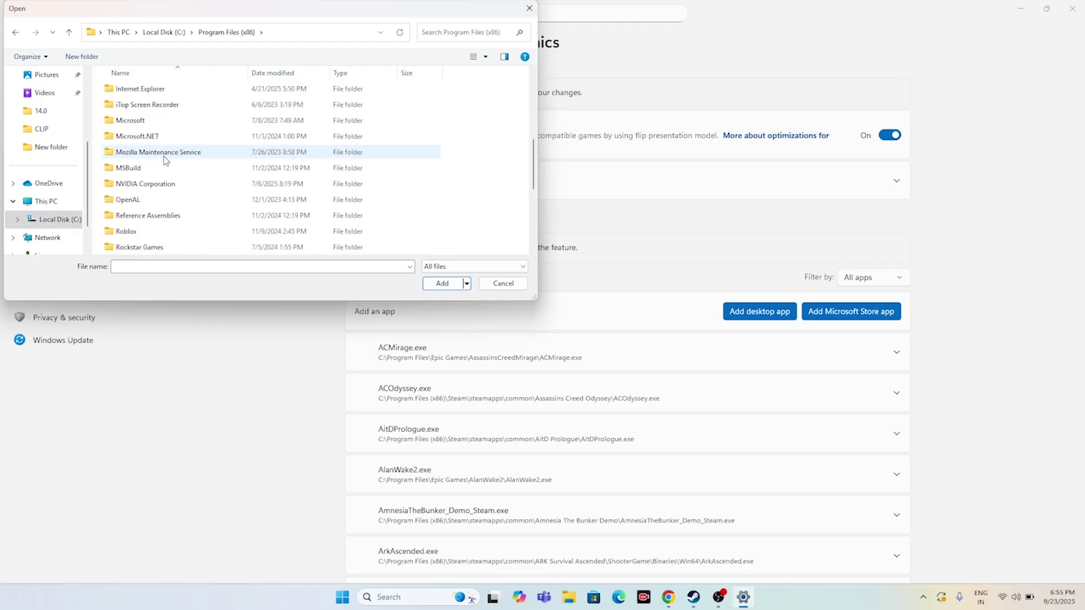
{"action": "double_click", "coordinate": [141, 169]}
{"action": "scroll", "coordinate": [146, 145], "scroll_direction": "down", "scroll_amount": 3}
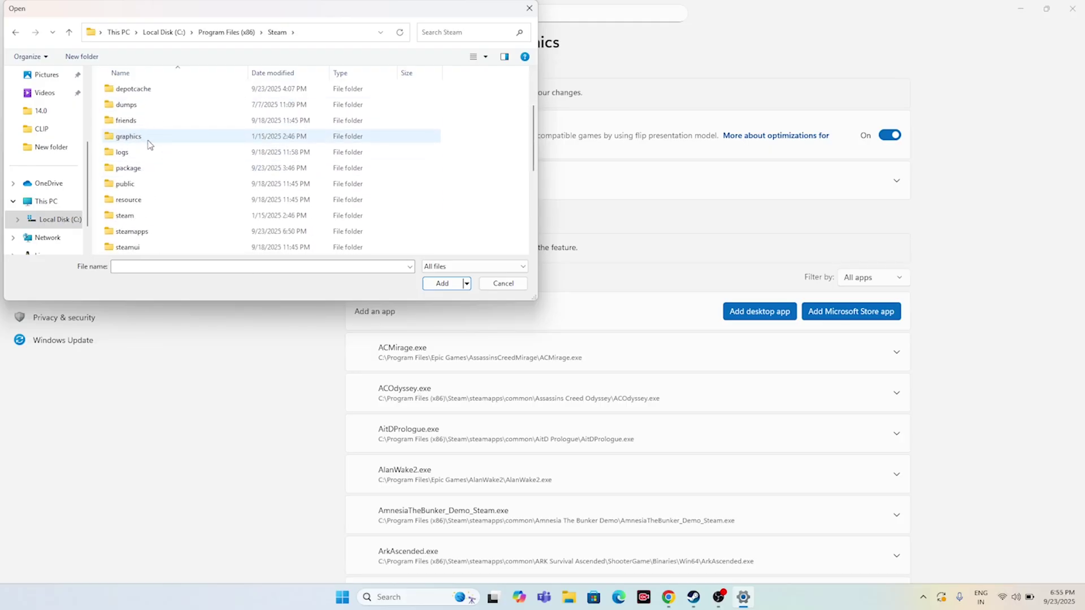
{"action": "double_click", "coordinate": [148, 184]}
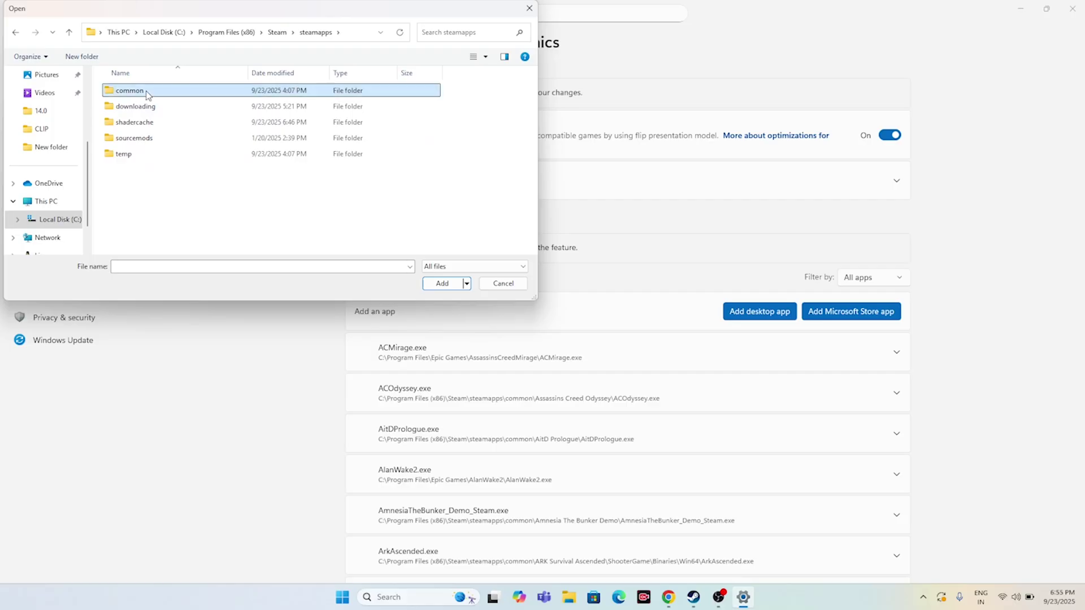
{"action": "double_click", "coordinate": [147, 94]}
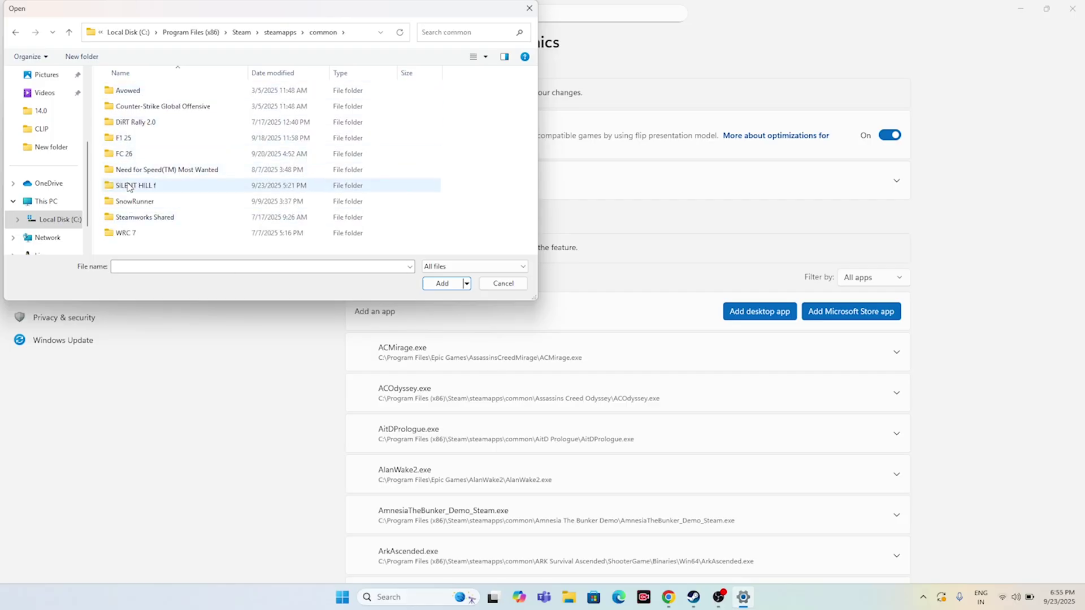
Add the SHf application from the SILENT HILL f folder to the custom graphics settings.
{"action": "double_click", "coordinate": [147, 188]}
{"action": "left_click", "coordinate": [130, 141]}
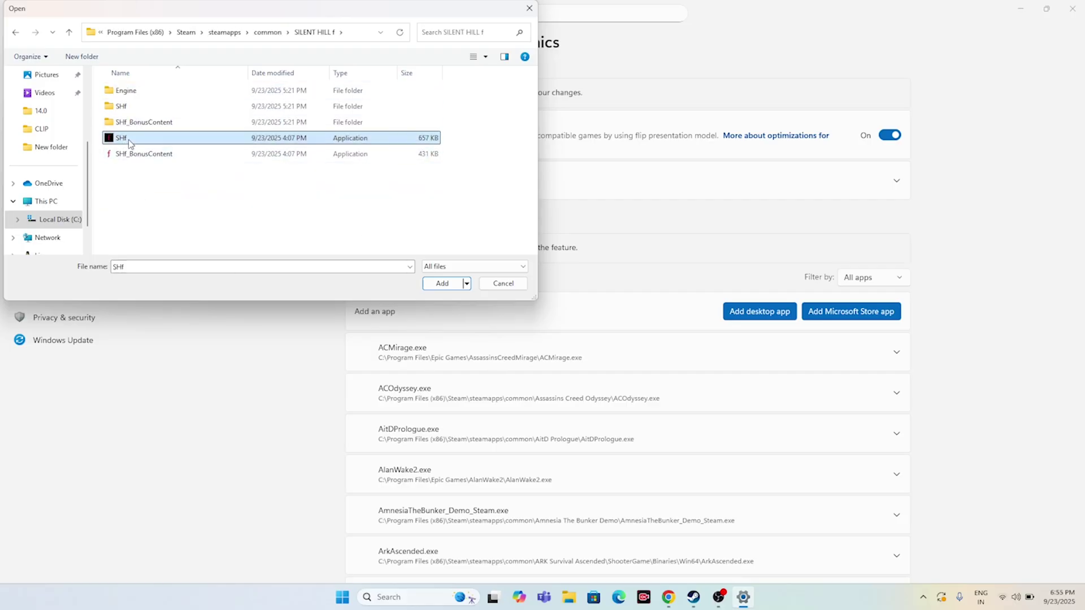
{"action": "left_click", "coordinate": [442, 283]}
Set SHf's GPU preference to High Performance (NVIDIA GeForce RTX 2080 with Max-Q Design) and close Settings.
{"action": "scroll", "coordinate": [930, 309], "scroll_direction": "down", "scroll_amount": 6}
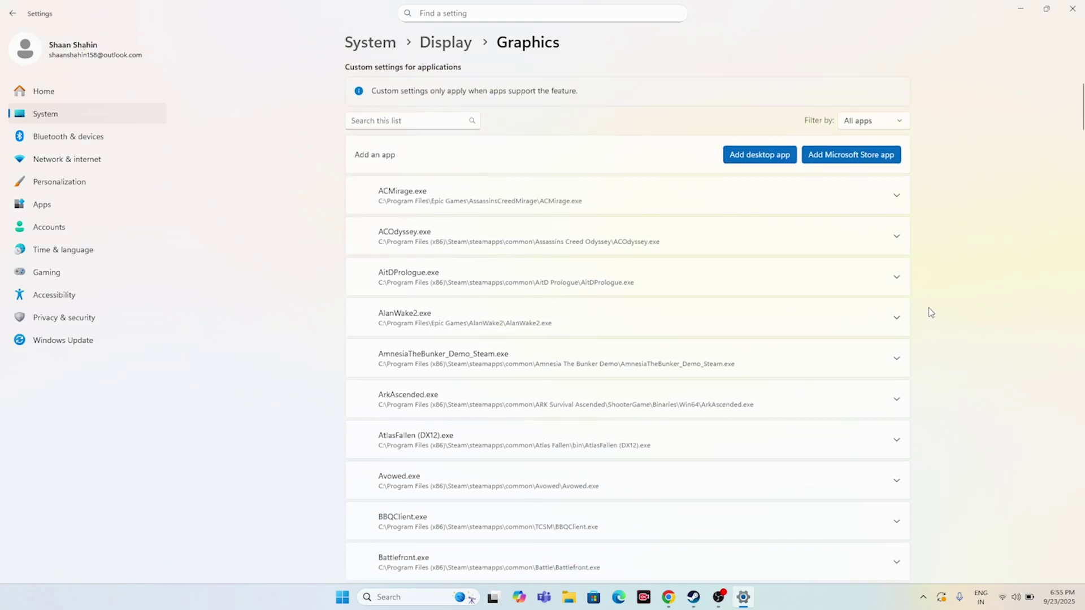
{"action": "scroll", "coordinate": [930, 313], "scroll_direction": "down", "scroll_amount": 20}
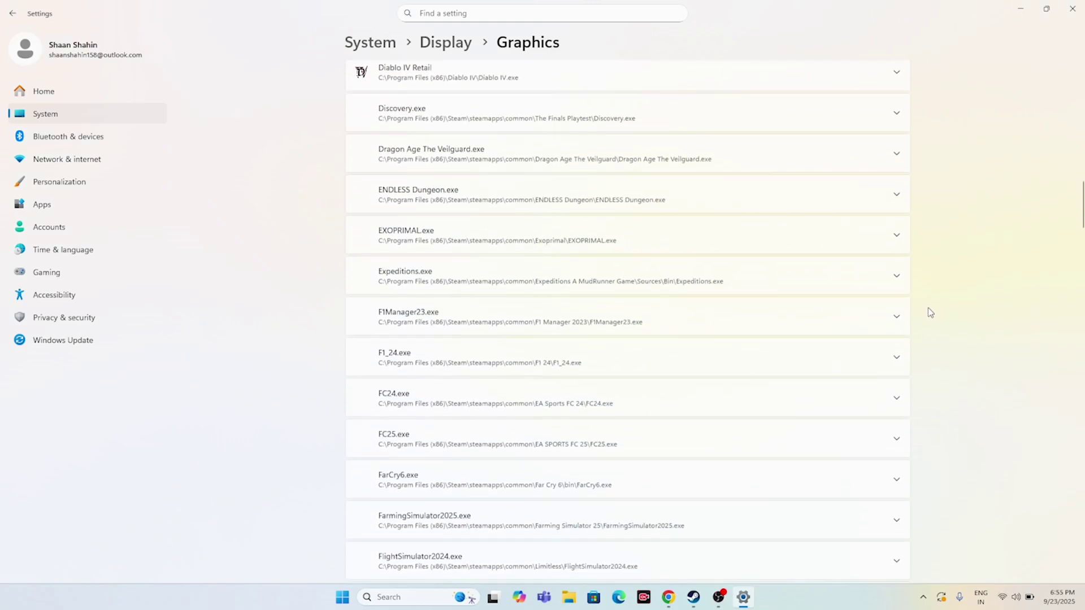
{"action": "scroll", "coordinate": [926, 314], "scroll_direction": "down", "scroll_amount": 20}
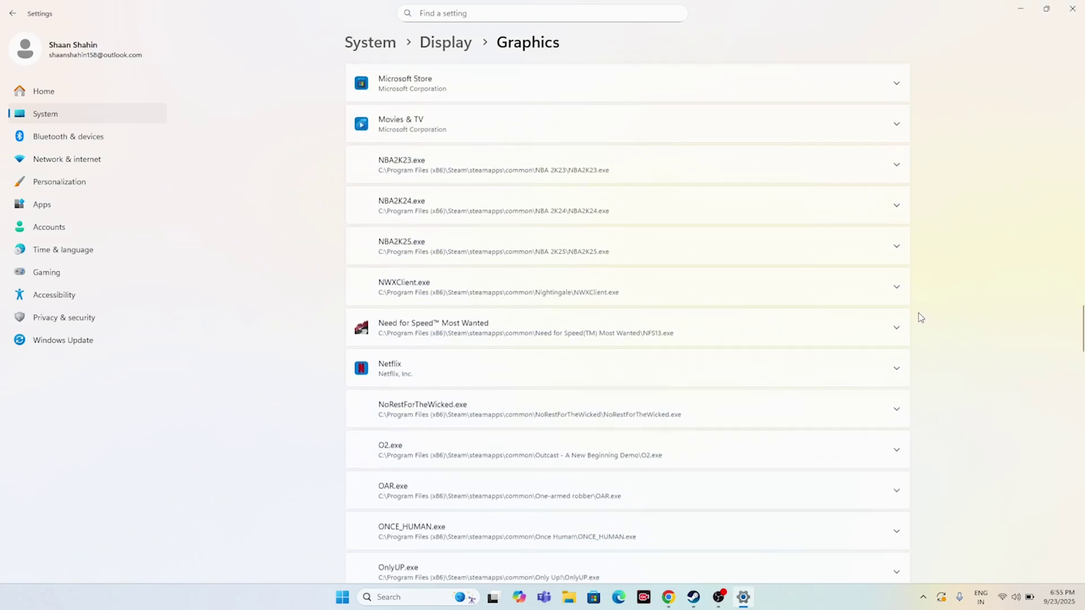
{"action": "scroll", "coordinate": [567, 241], "scroll_direction": "down", "scroll_amount": 15}
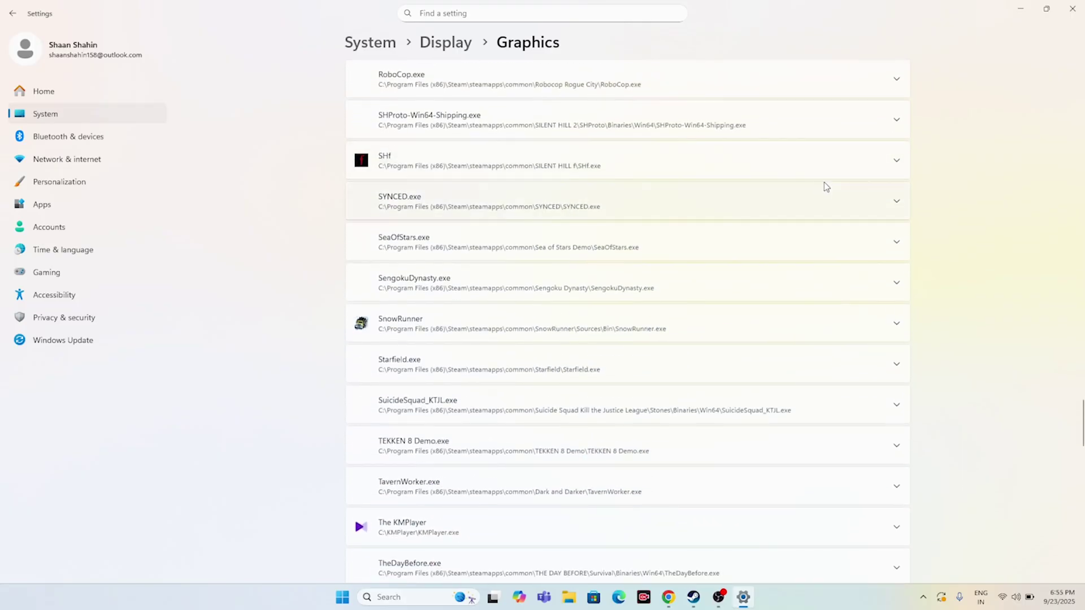
{"action": "left_click", "coordinate": [896, 160]}
{"action": "scroll", "coordinate": [843, 186], "scroll_direction": "up", "scroll_amount": 1}
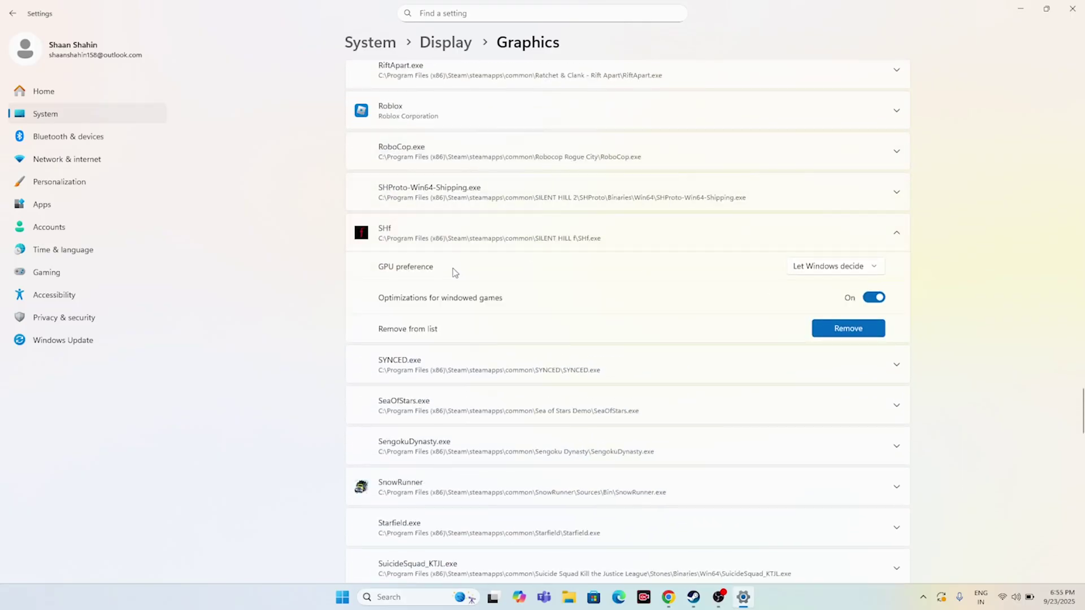
{"action": "left_click", "coordinate": [871, 267]}
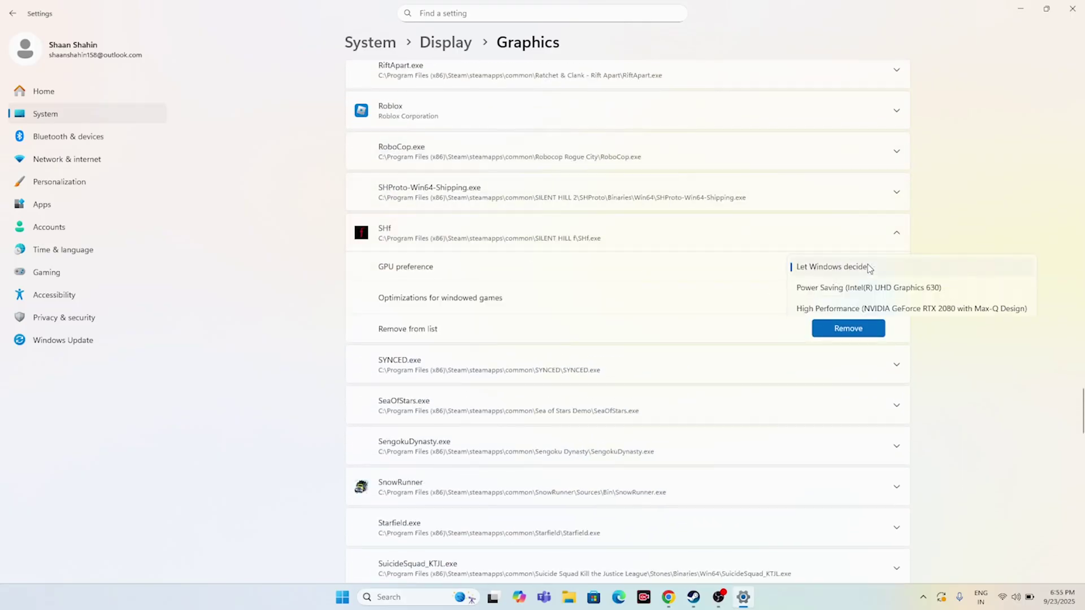
{"action": "left_click", "coordinate": [847, 309]}
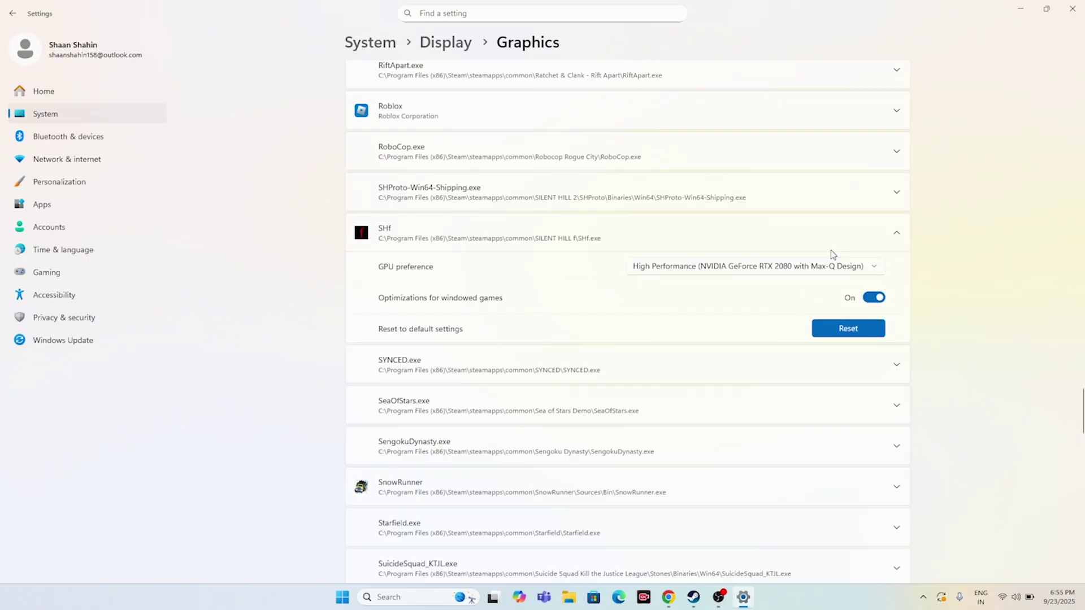
{"action": "left_click", "coordinate": [1074, 10]}
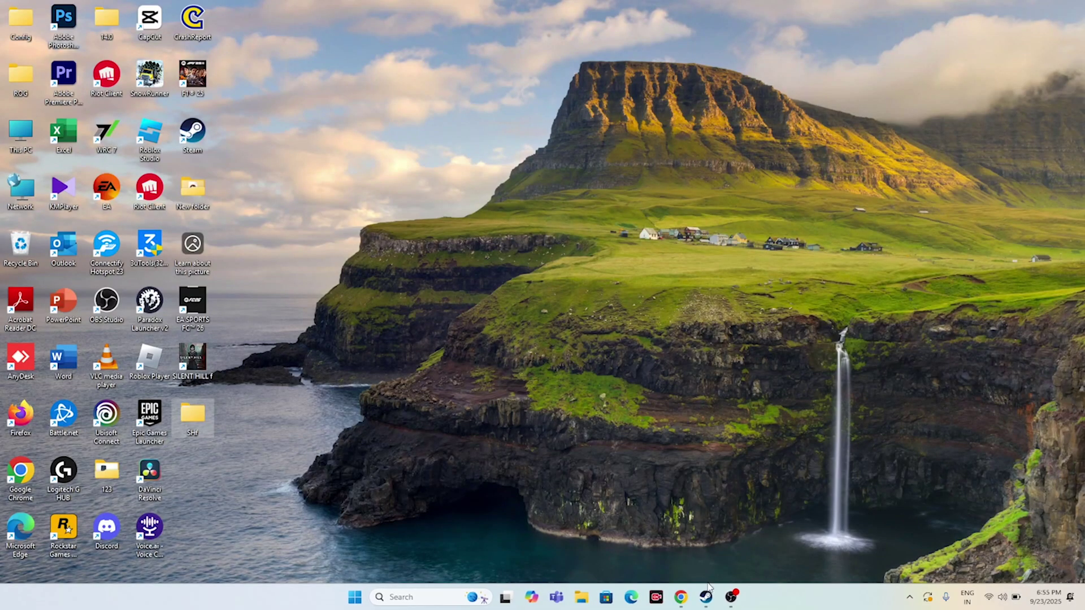
Switch to Steam and open the local files folder of SILENT HILL f from the library.
{"action": "left_click", "coordinate": [707, 595]}
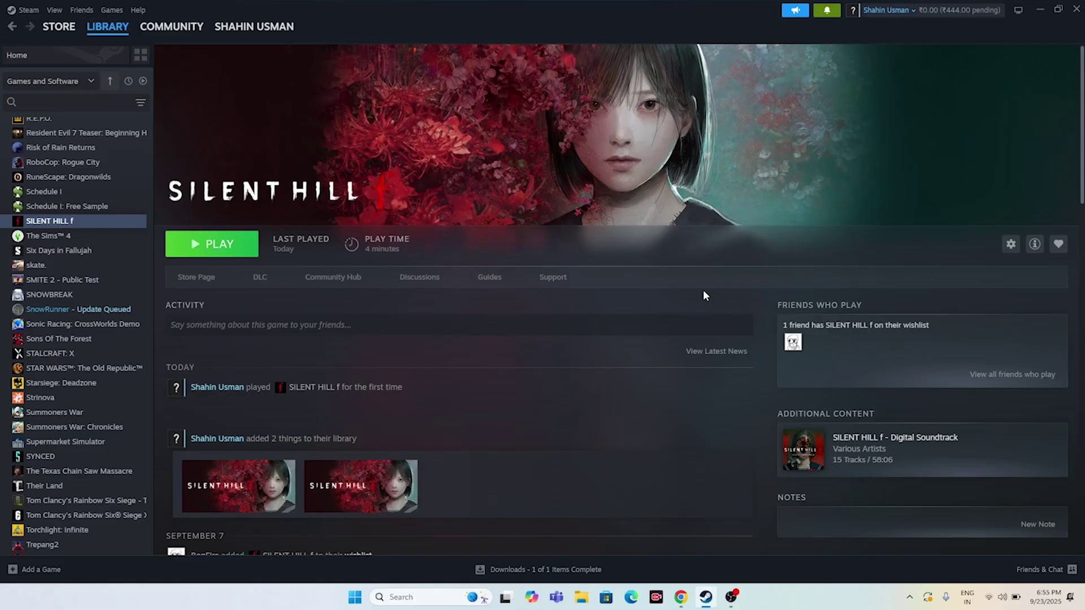
{"action": "right_click", "coordinate": [72, 225]}
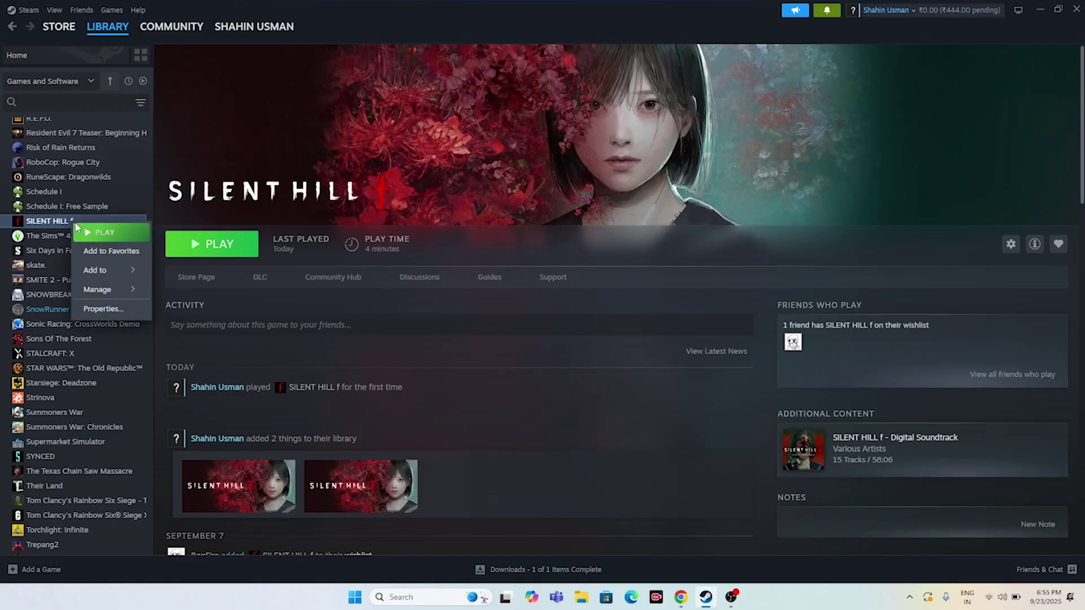
{"action": "mouse_move", "coordinate": [113, 290]}
{"action": "left_click", "coordinate": [227, 317]}
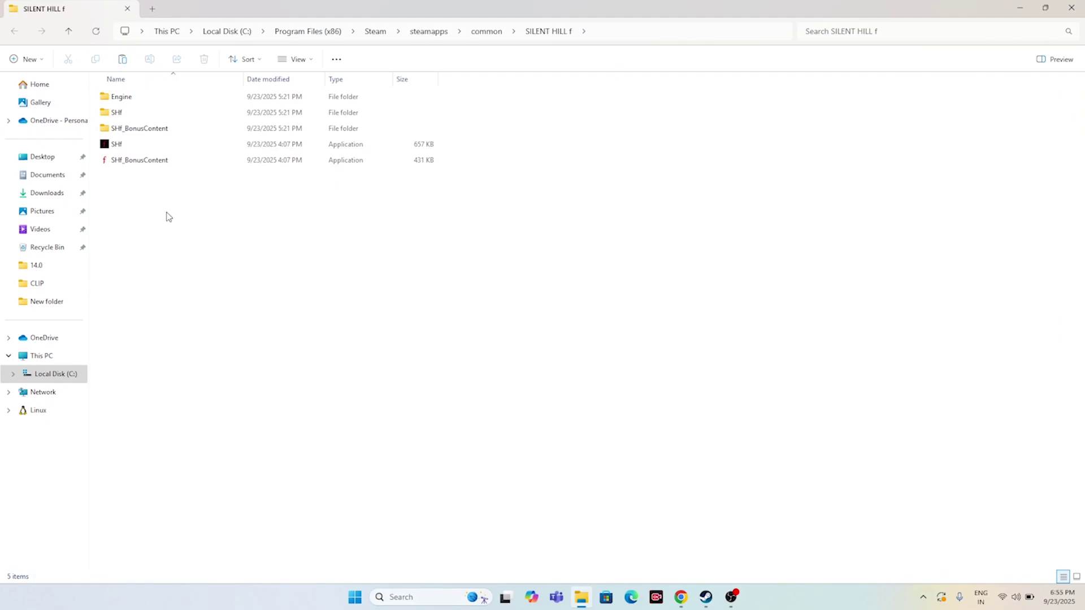
Open the SHf application's compatibility properties, enable compatibility mode for Windows 8 and apply it.
{"action": "right_click", "coordinate": [121, 145]}
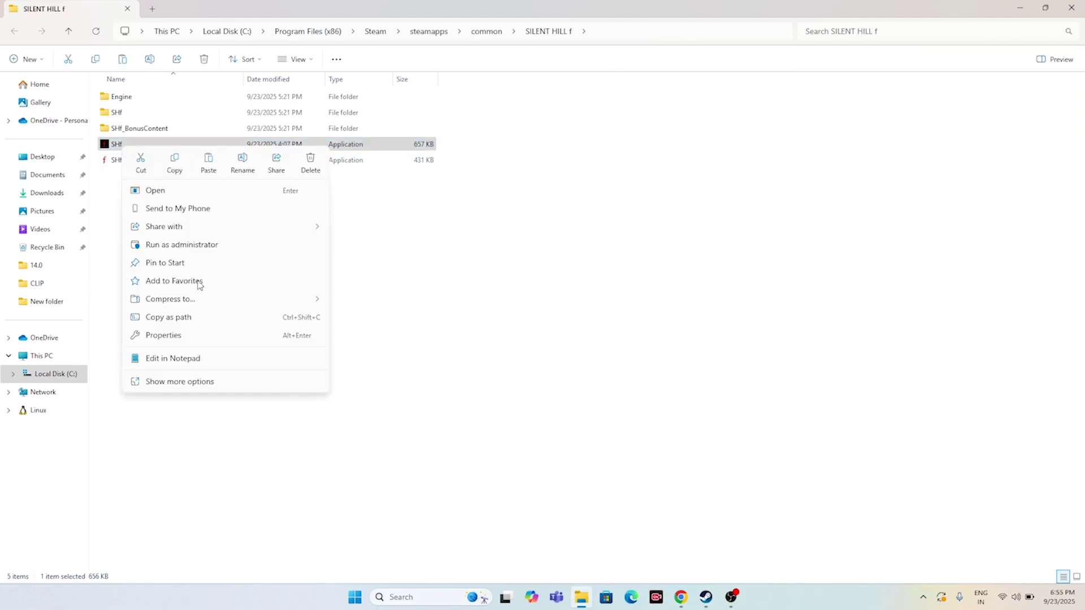
{"action": "left_click", "coordinate": [204, 383]}
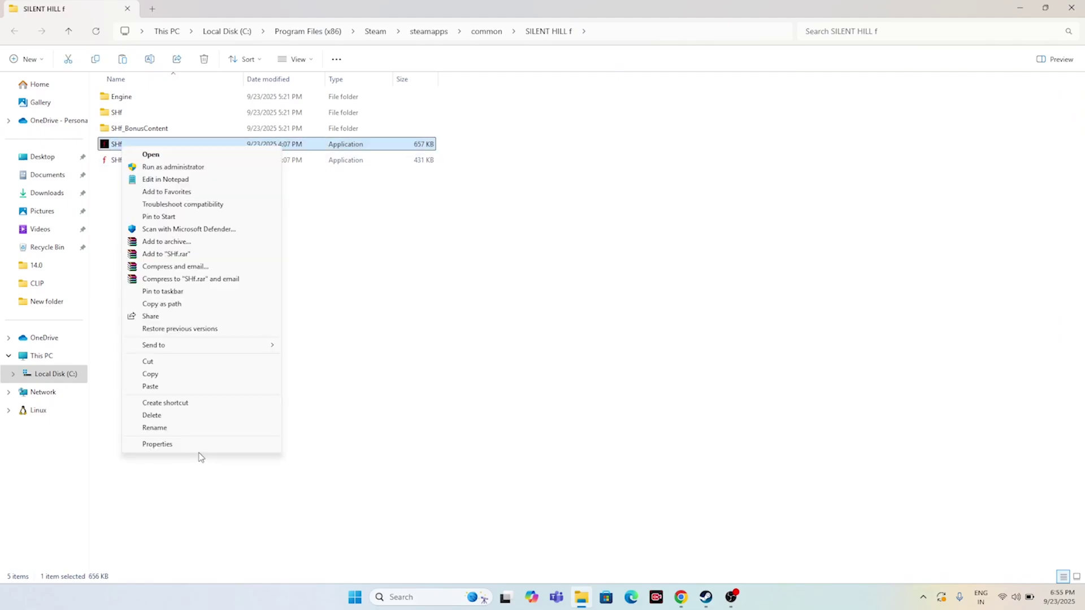
{"action": "left_click", "coordinate": [201, 445]}
{"action": "left_click", "coordinate": [229, 184]}
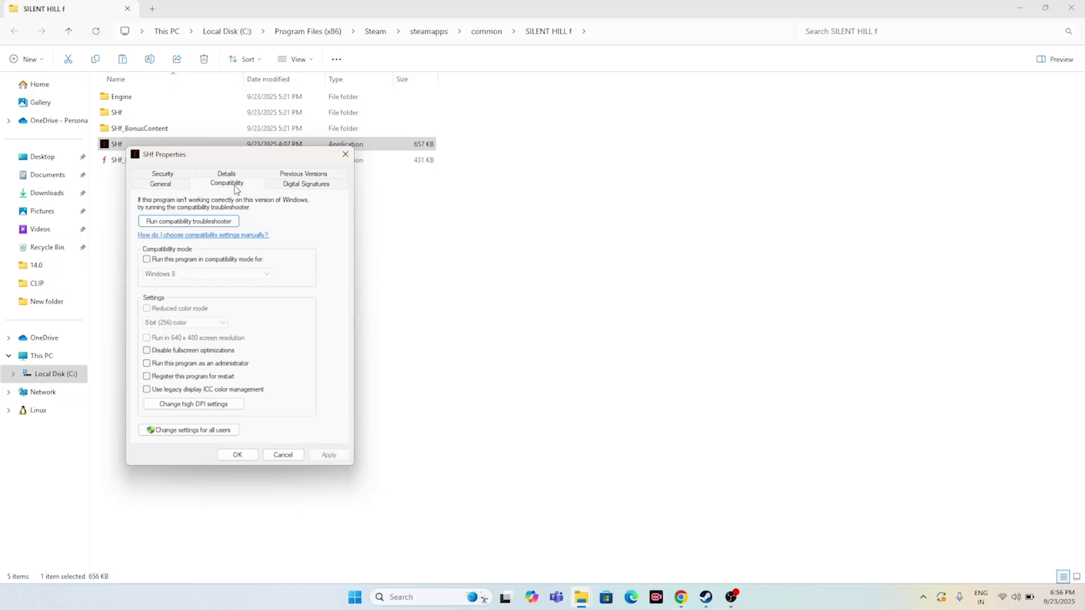
{"action": "left_click", "coordinate": [148, 260]}
{"action": "left_click", "coordinate": [187, 274]}
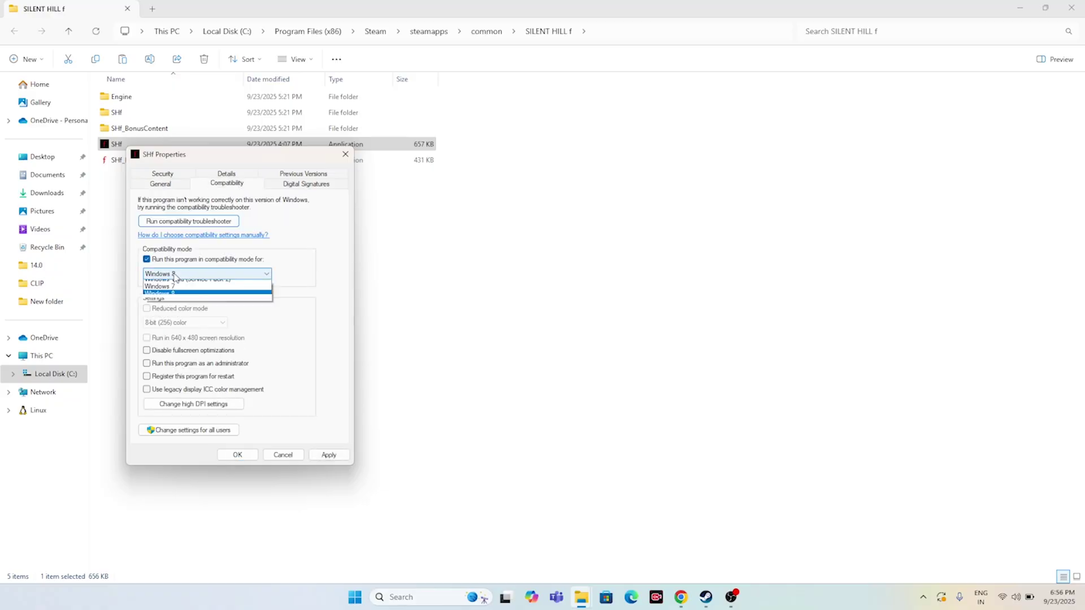
{"action": "left_click", "coordinate": [189, 307]}
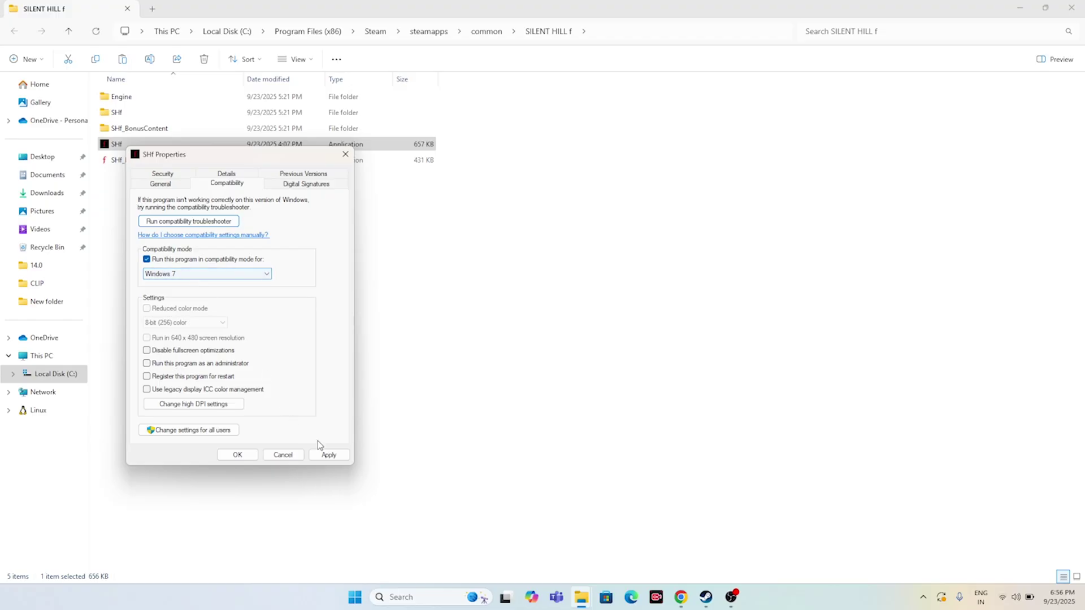
{"action": "left_click", "coordinate": [193, 275]}
{"action": "left_click", "coordinate": [187, 313]}
{"action": "left_click", "coordinate": [327, 455]}
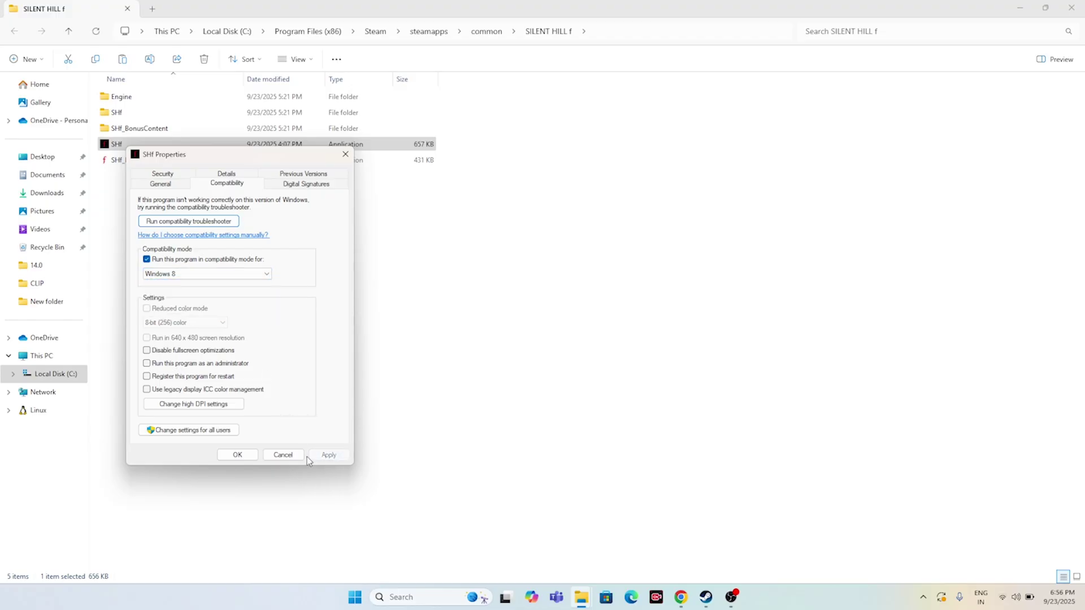
Disable fullscreen optimizations and enable running SHf as an administrator, apply the settings, and close its properties and folder.
{"action": "left_click", "coordinate": [147, 364]}
{"action": "left_click", "coordinate": [329, 455]}
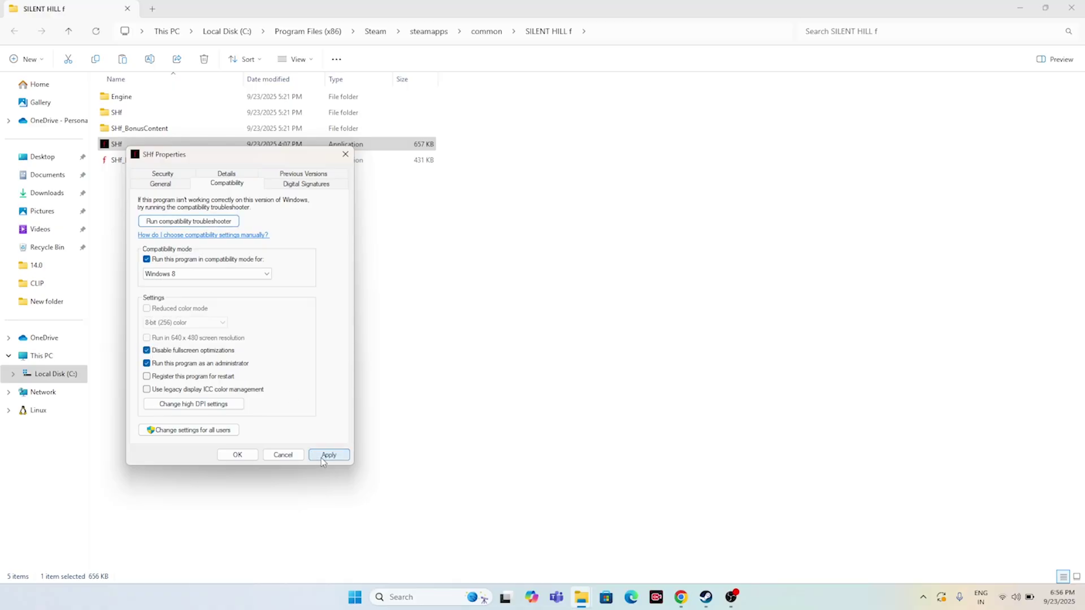
{"action": "left_click", "coordinate": [238, 454]}
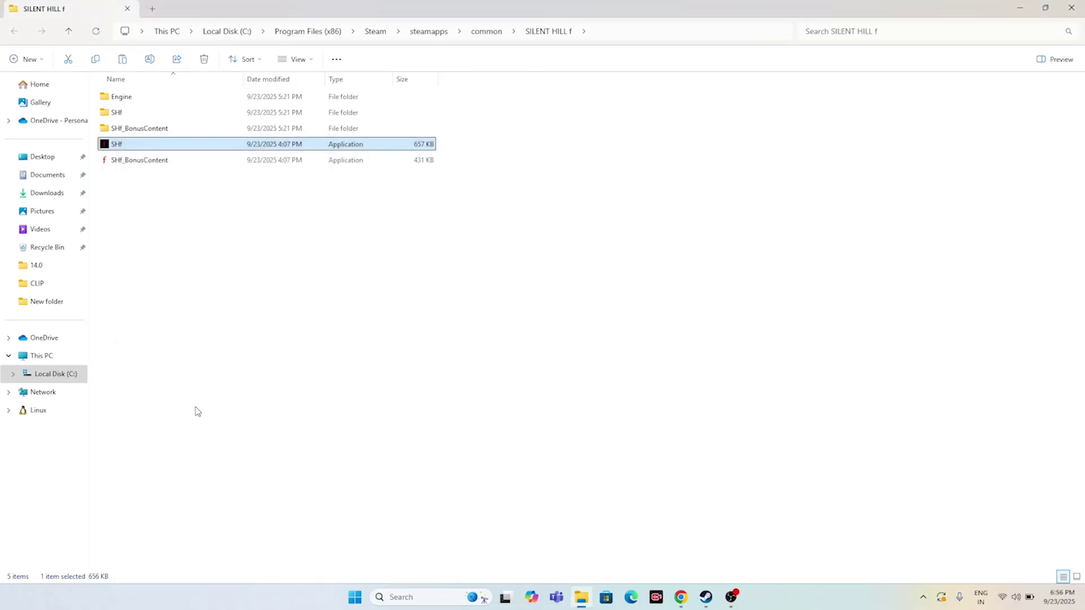
{"action": "left_click", "coordinate": [1072, 8]}
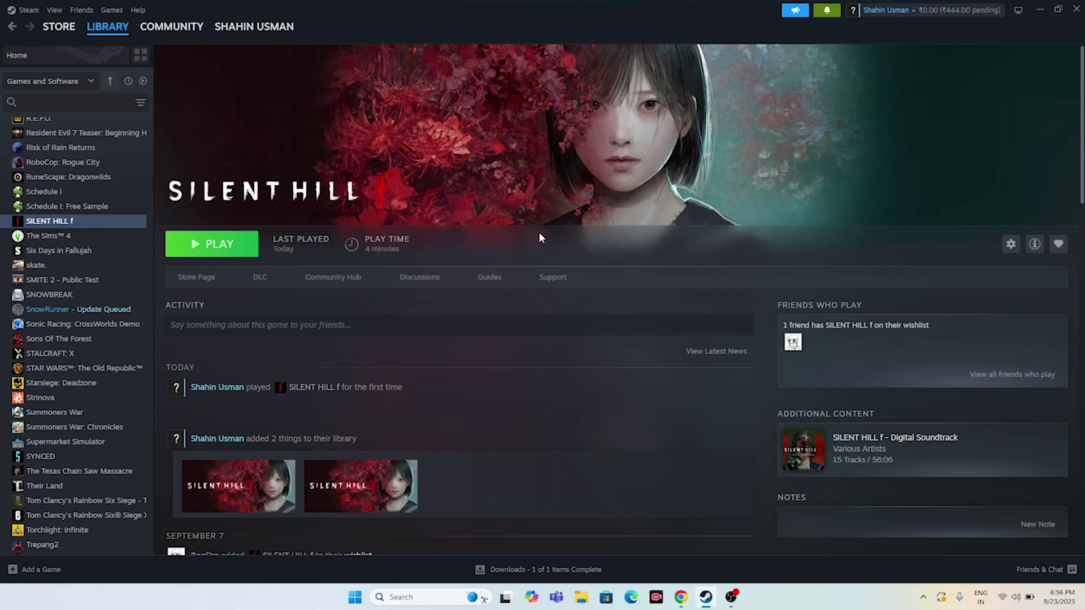
Minimize Steam, search Windows for "windows" and open Windows Security.
{"action": "left_click", "coordinate": [1041, 9]}
{"action": "left_click", "coordinate": [421, 598]}
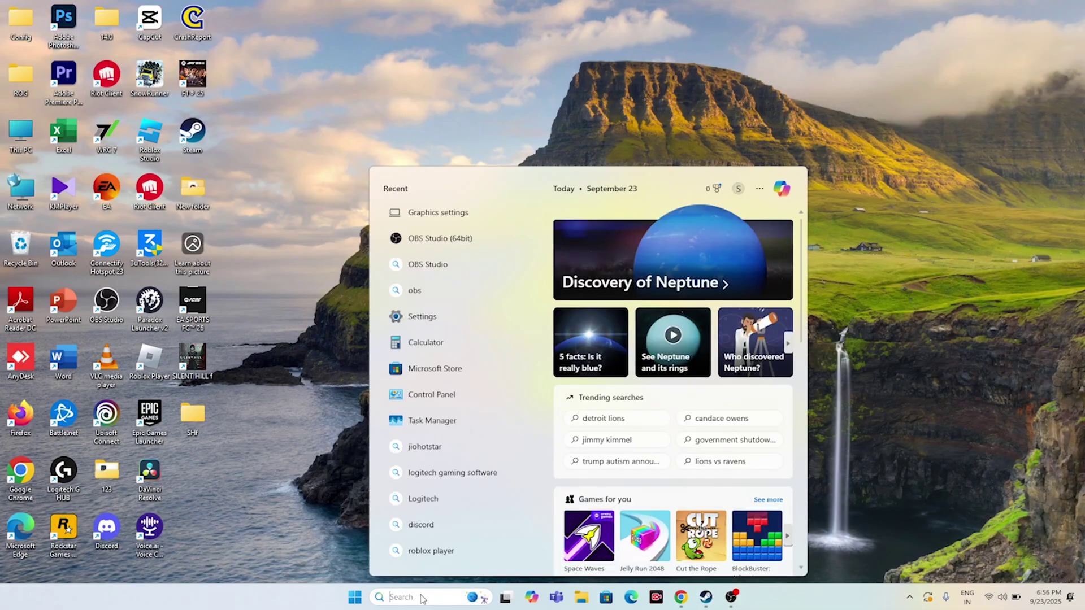
{"action": "type", "text": "word"}
{"action": "type", "text": "dows"}
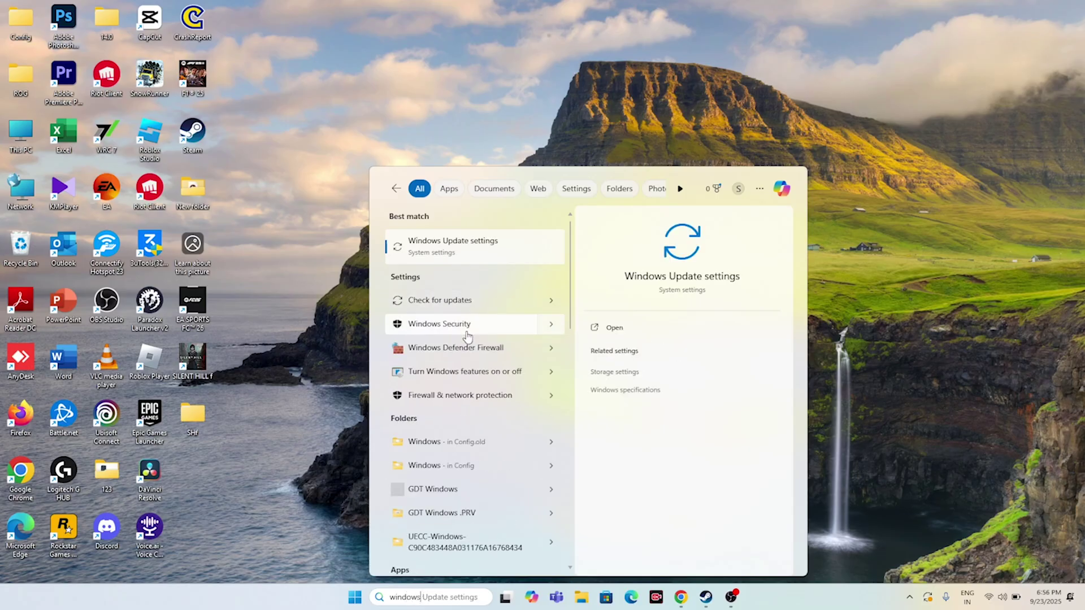
{"action": "left_click", "coordinate": [469, 328]}
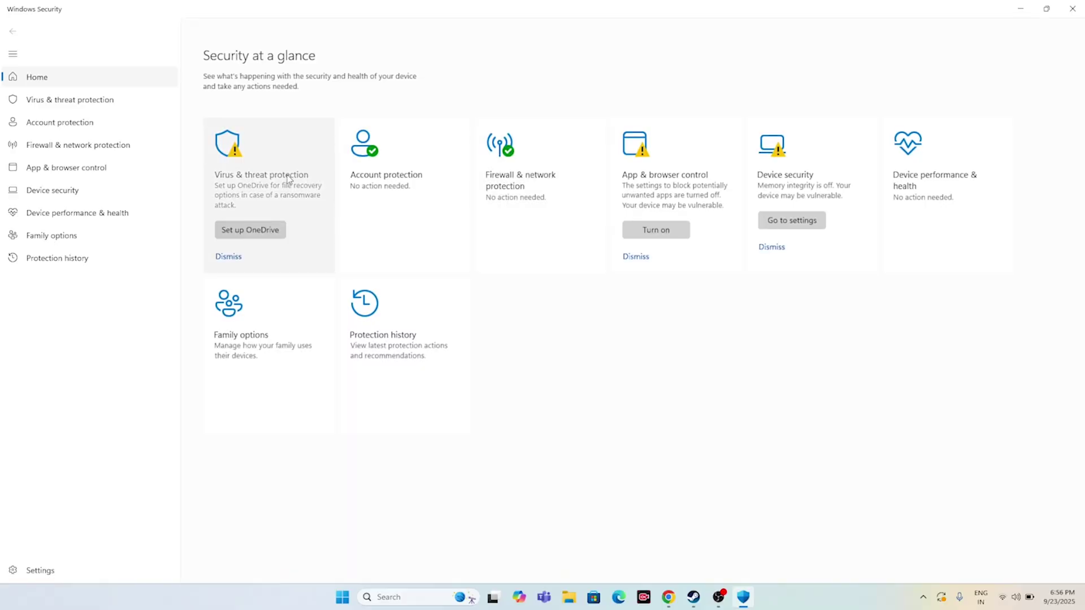
Open the management page for Virus & threat protection settings.
{"action": "left_click", "coordinate": [288, 179]}
{"action": "scroll", "coordinate": [380, 351], "scroll_direction": "down", "scroll_amount": 2}
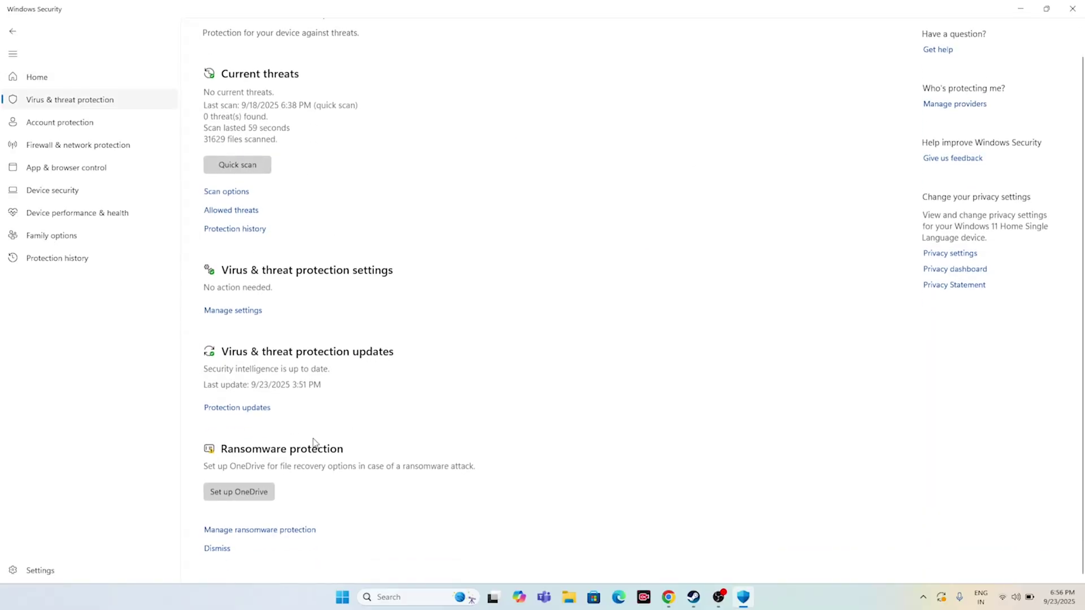
{"action": "scroll", "coordinate": [268, 344], "scroll_direction": "up", "scroll_amount": 1}
{"action": "left_click", "coordinate": [244, 342]}
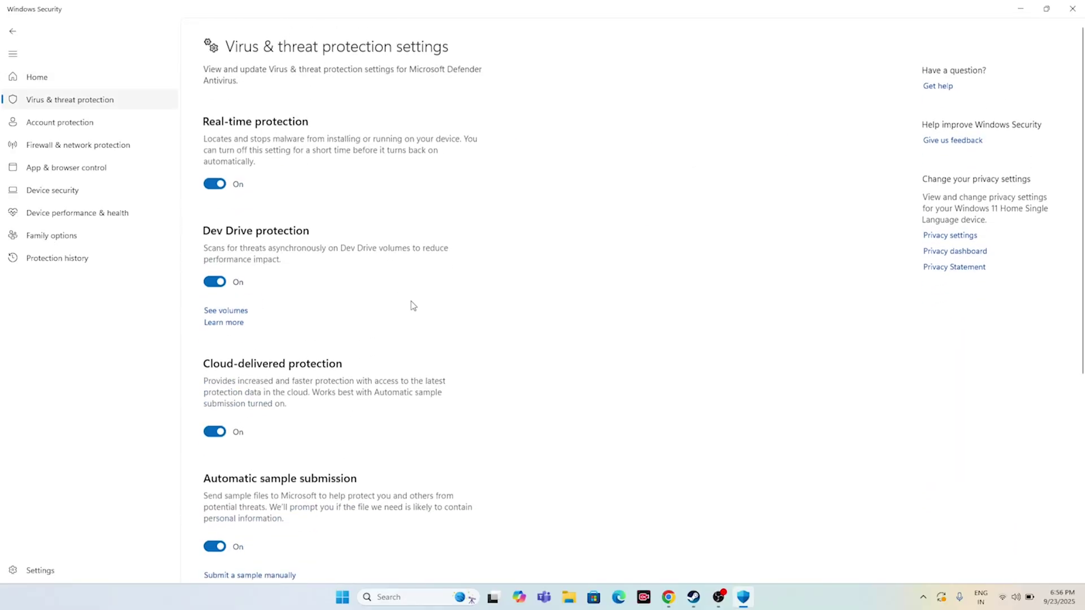
Start adding a file exclusion for Defender Antivirus and browse to C:\Program Files (x86)\Steam\steamapps\common.
{"action": "scroll", "coordinate": [412, 305], "scroll_direction": "down", "scroll_amount": 5}
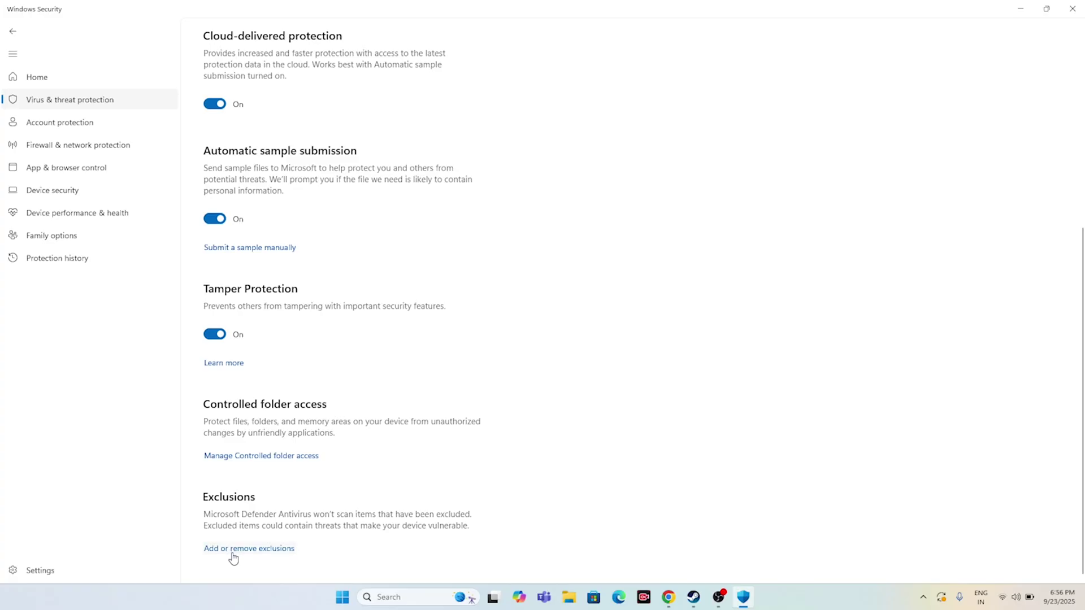
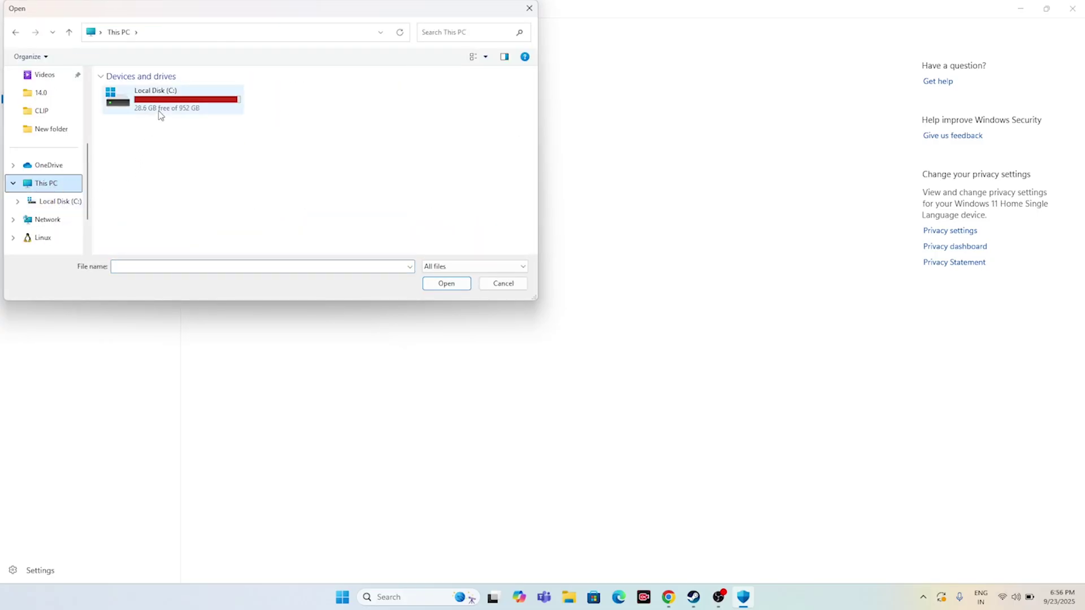
{"action": "double_click", "coordinate": [160, 112]}
{"action": "scroll", "coordinate": [142, 224], "scroll_direction": "down", "scroll_amount": 2}
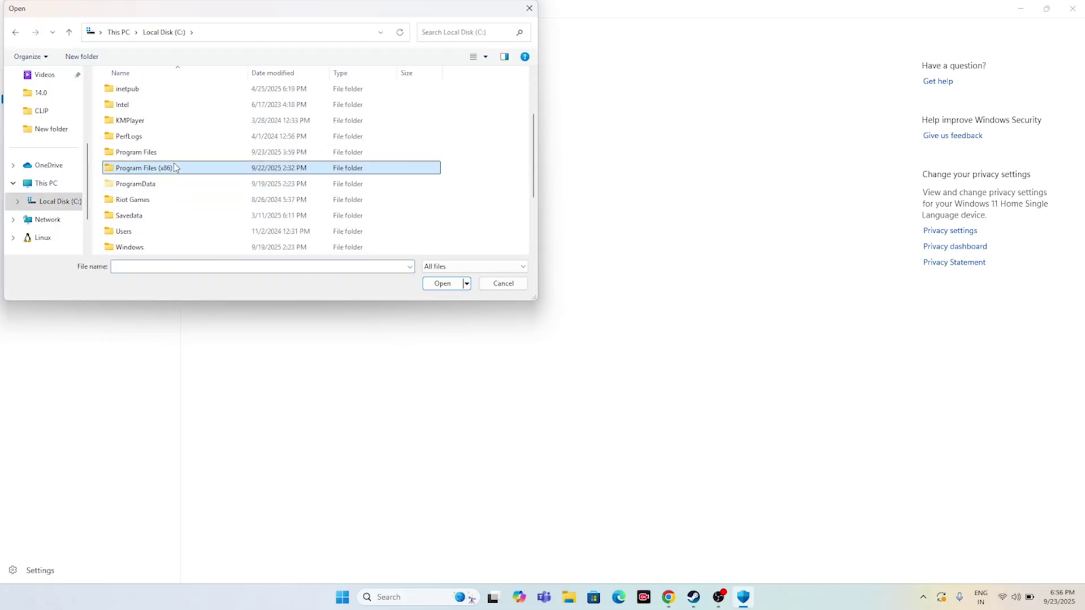
{"action": "double_click", "coordinate": [176, 167]}
{"action": "scroll", "coordinate": [169, 170], "scroll_direction": "down", "scroll_amount": 1}
{"action": "scroll", "coordinate": [168, 171], "scroll_direction": "down", "scroll_amount": 3}
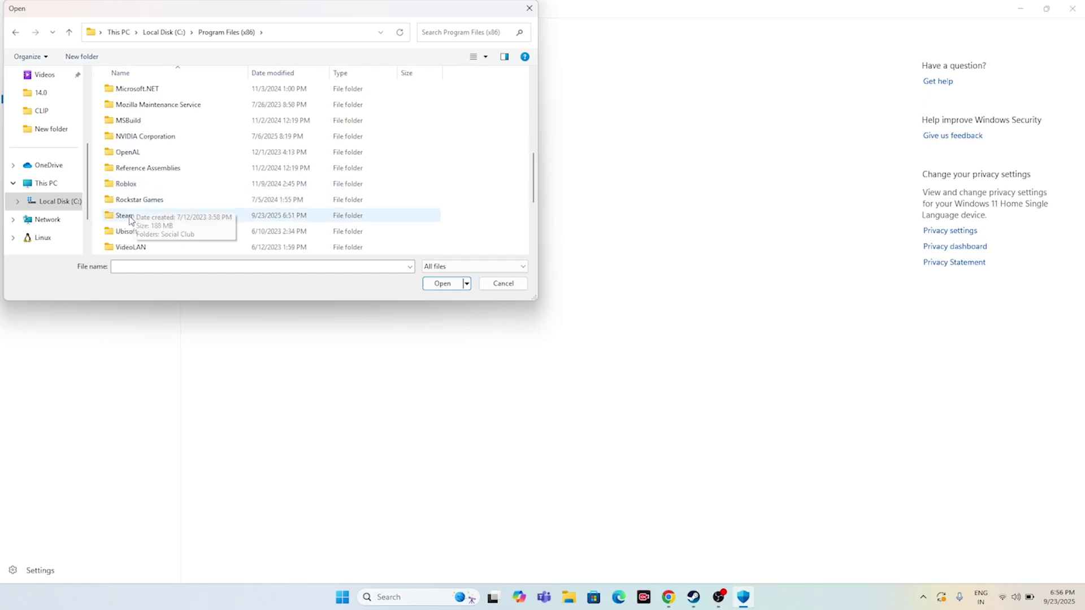
{"action": "double_click", "coordinate": [127, 215]}
{"action": "scroll", "coordinate": [145, 170], "scroll_direction": "down", "scroll_amount": 4}
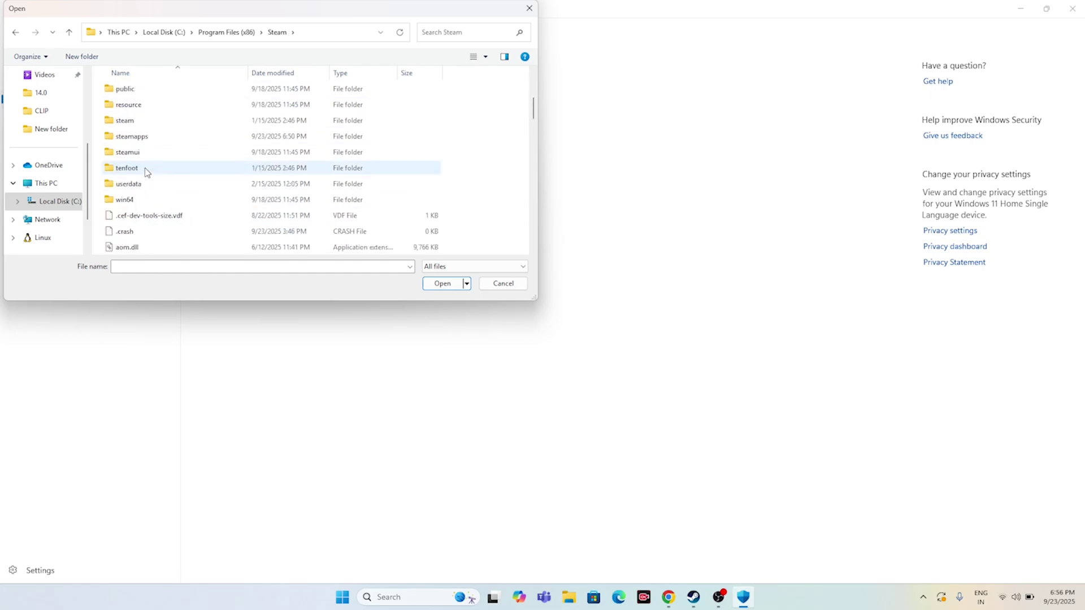
{"action": "double_click", "coordinate": [141, 138]}
{"action": "double_click", "coordinate": [146, 92]}
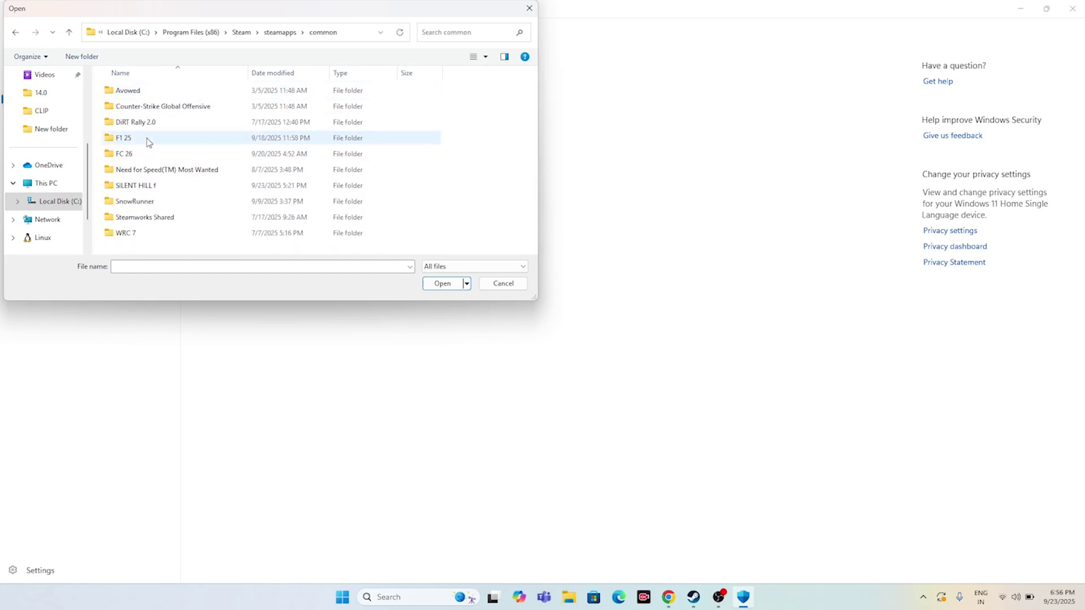
Add the SHf application from the SILENT HILL f folder as an exclusion and close Windows Security.
{"action": "left_click", "coordinate": [142, 188]}
{"action": "double_click", "coordinate": [142, 189]}
{"action": "left_click", "coordinate": [139, 141]}
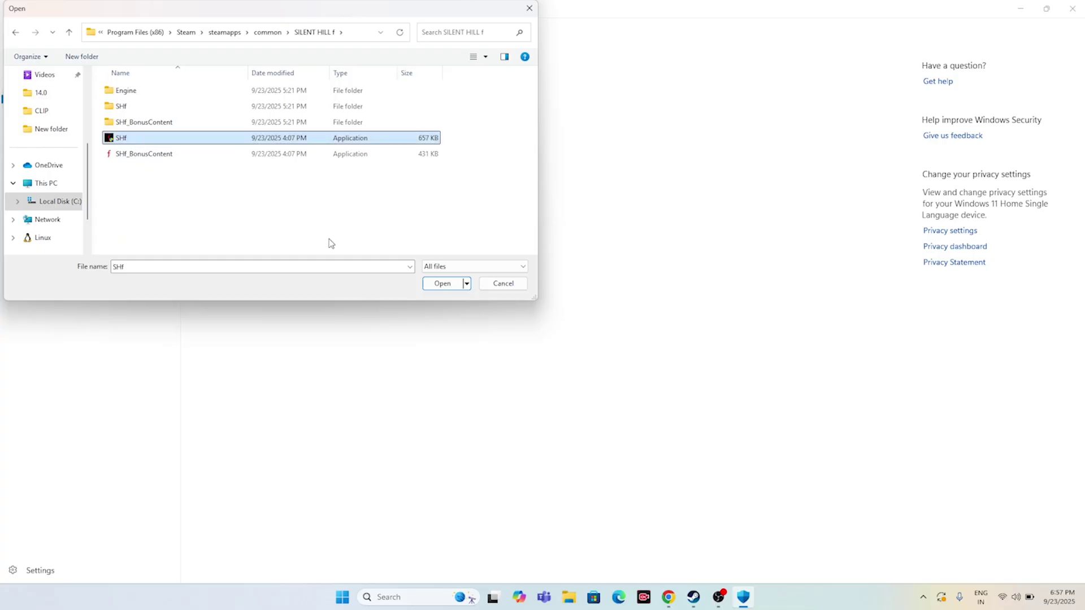
{"action": "left_click", "coordinate": [442, 284]}
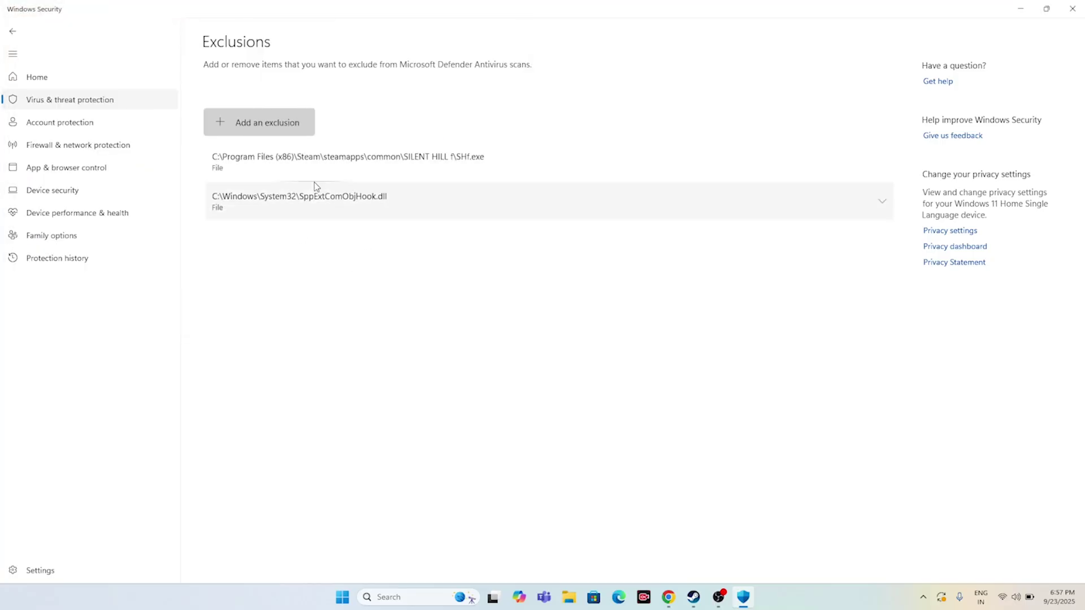
{"action": "left_click", "coordinate": [1072, 8]}
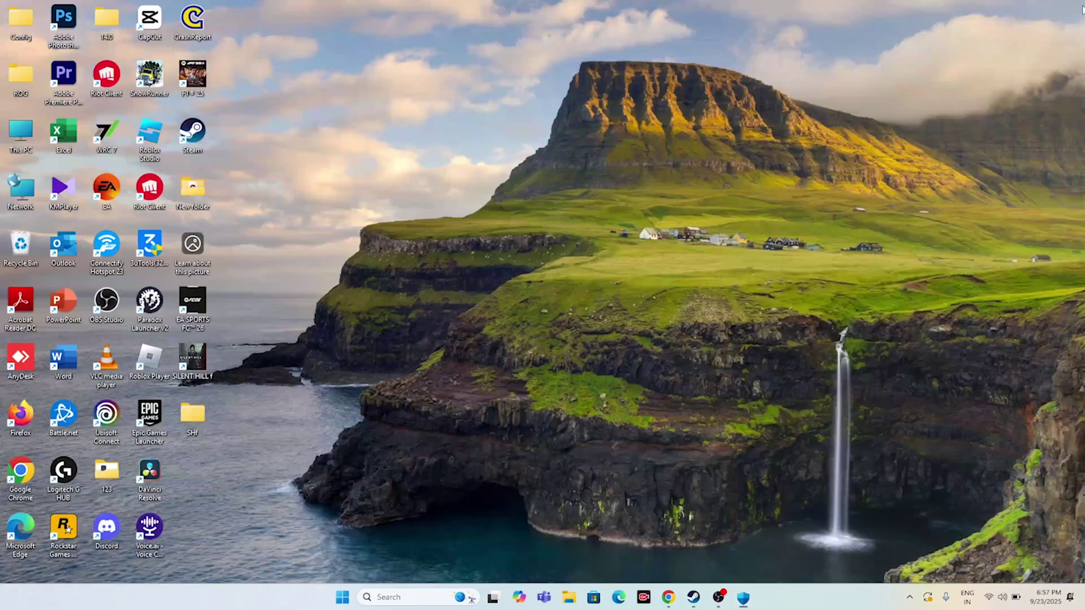
Search Windows for "control", open Control Panel and show its items as large icons.
{"action": "left_click", "coordinate": [408, 594]}
{"action": "type", "text": "control"}
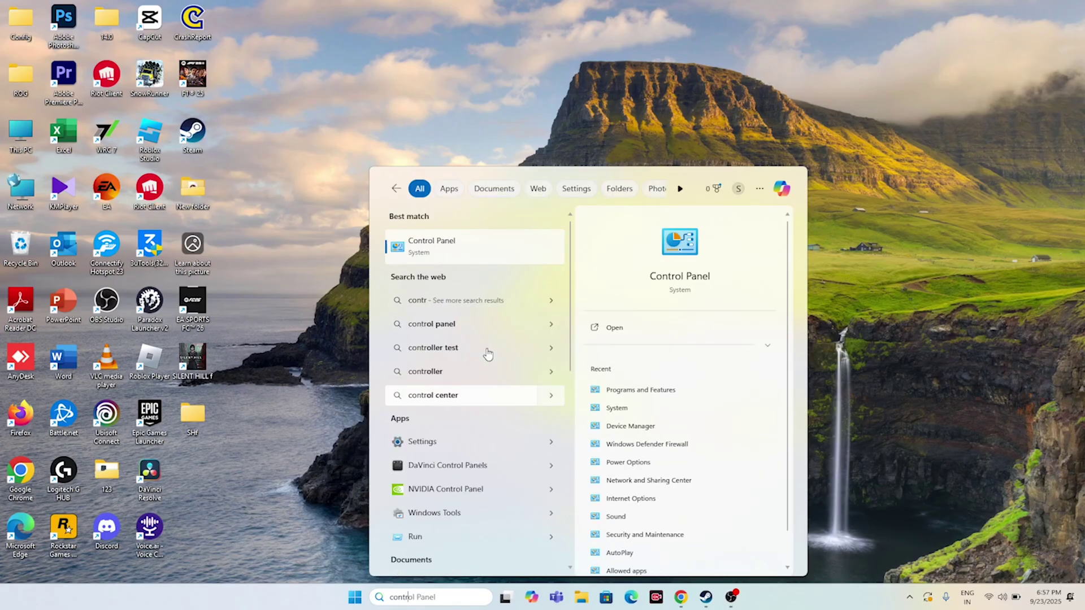
{"action": "left_click", "coordinate": [469, 244]}
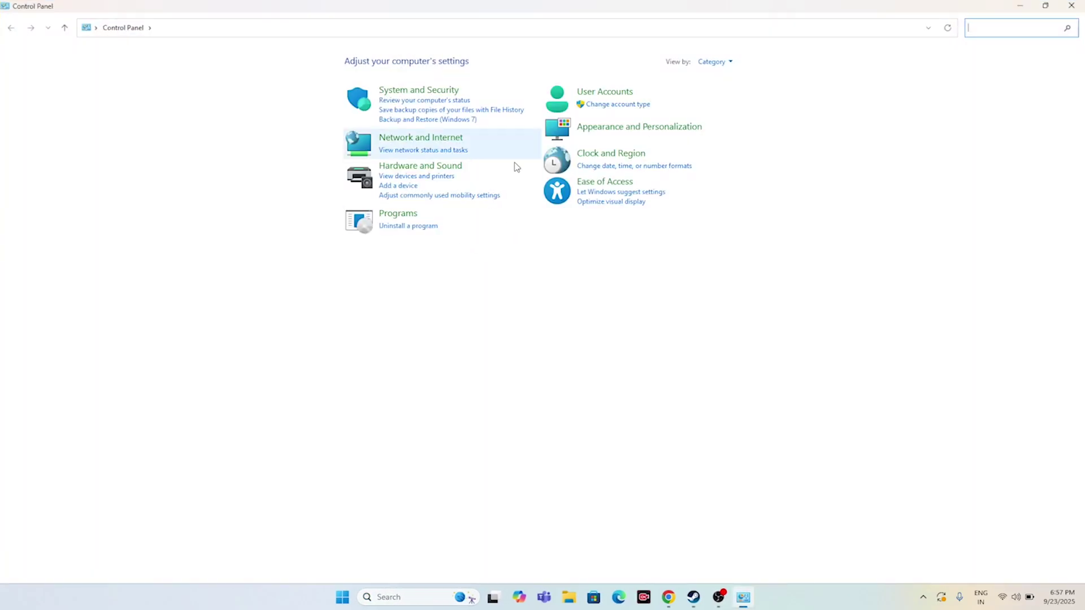
{"action": "left_click", "coordinate": [714, 62]}
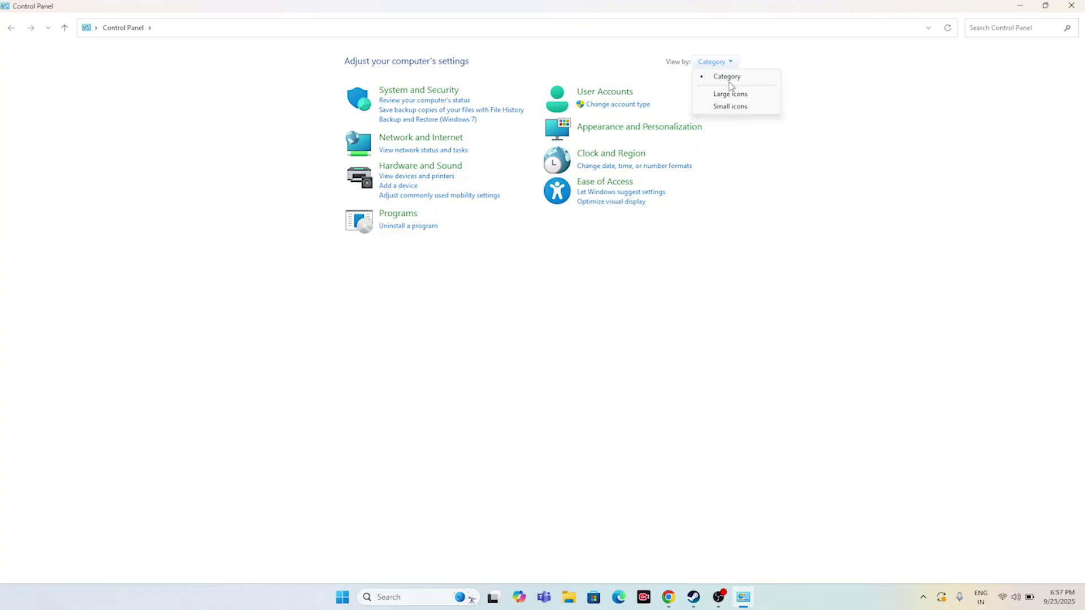
{"action": "left_click", "coordinate": [727, 95]}
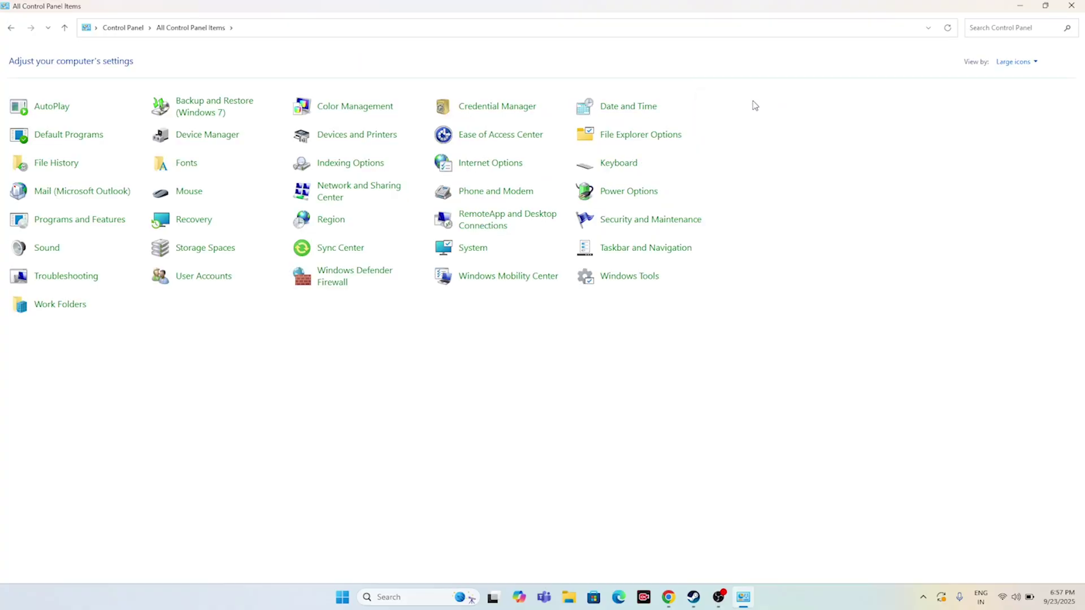
Open the list of apps allowed through Windows Defender Firewall and find the SILENT HILL f entries.
{"action": "left_click", "coordinate": [367, 278]}
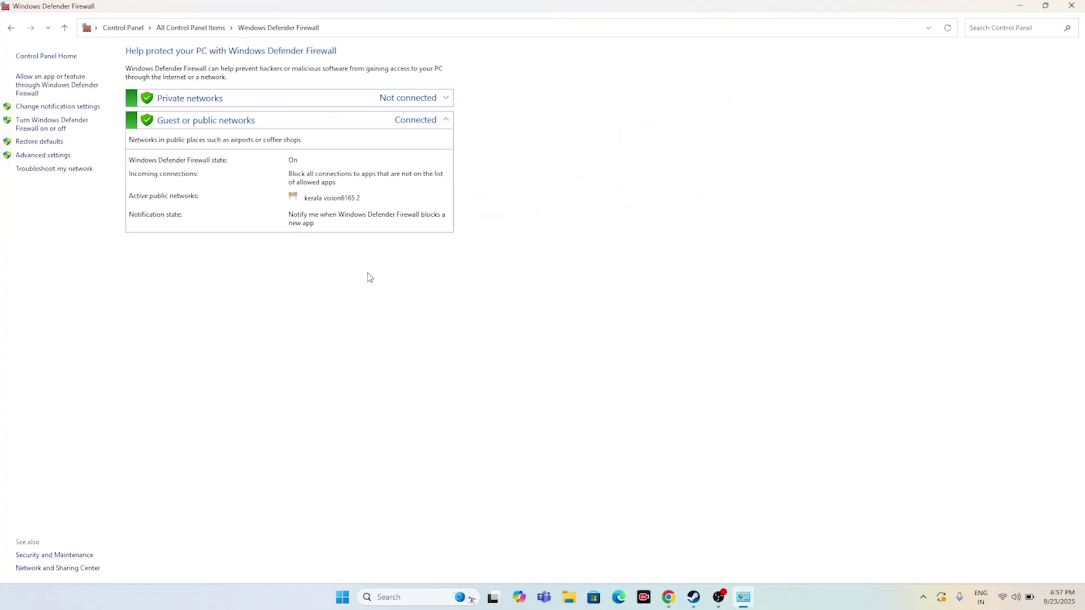
{"action": "left_click", "coordinate": [52, 84]}
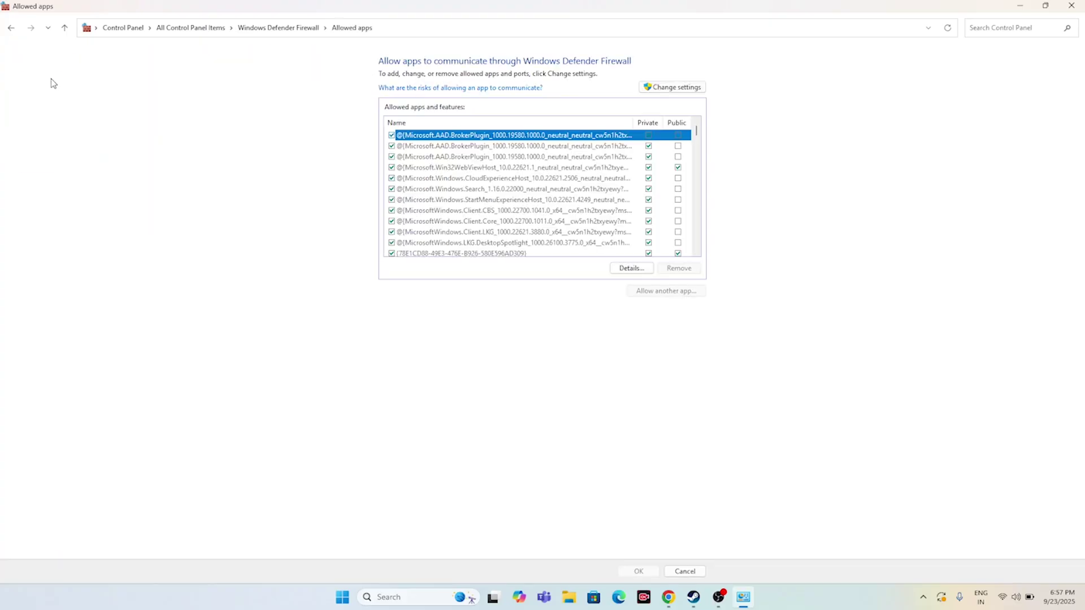
{"action": "left_click_drag", "start_coordinate": [699, 133], "coordinate": [705, 218]}
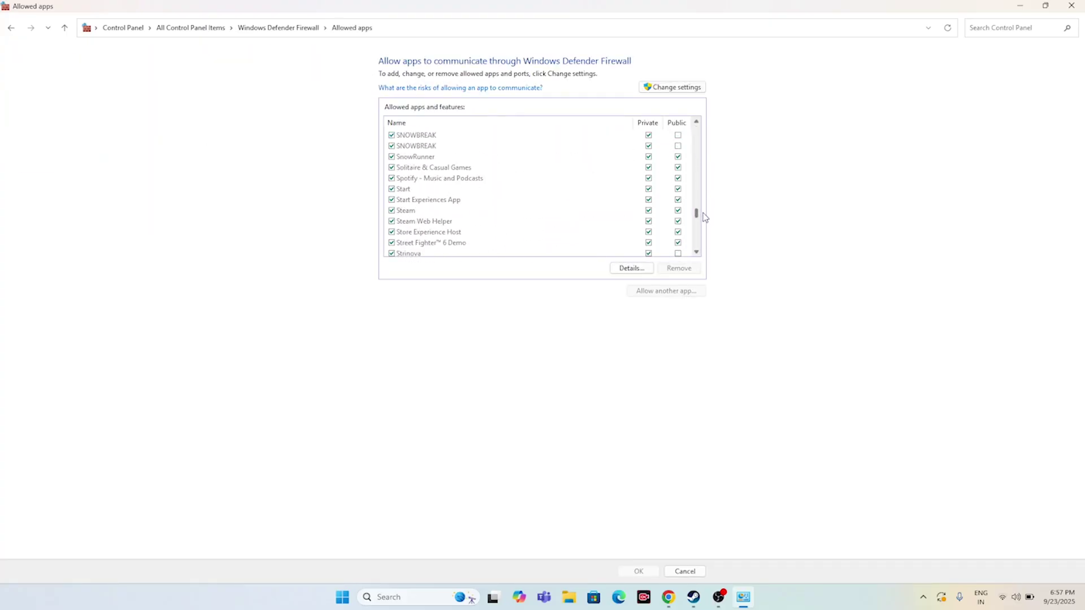
{"action": "scroll", "coordinate": [446, 208], "scroll_direction": "up", "scroll_amount": 3}
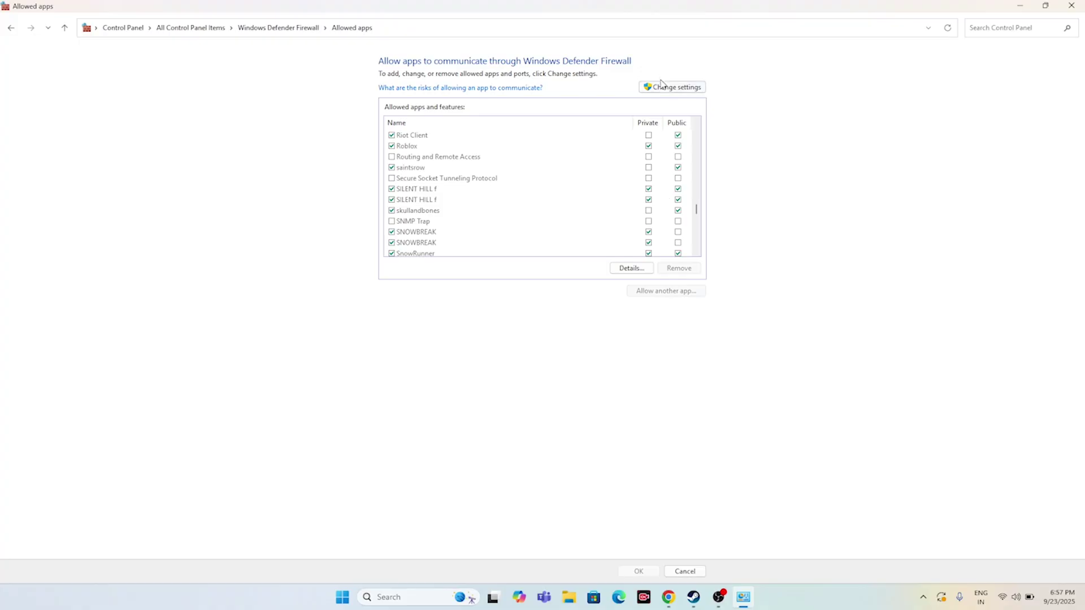
Make the allowed apps list editable and start browsing This PC for another app to allow.
{"action": "left_click", "coordinate": [677, 88]}
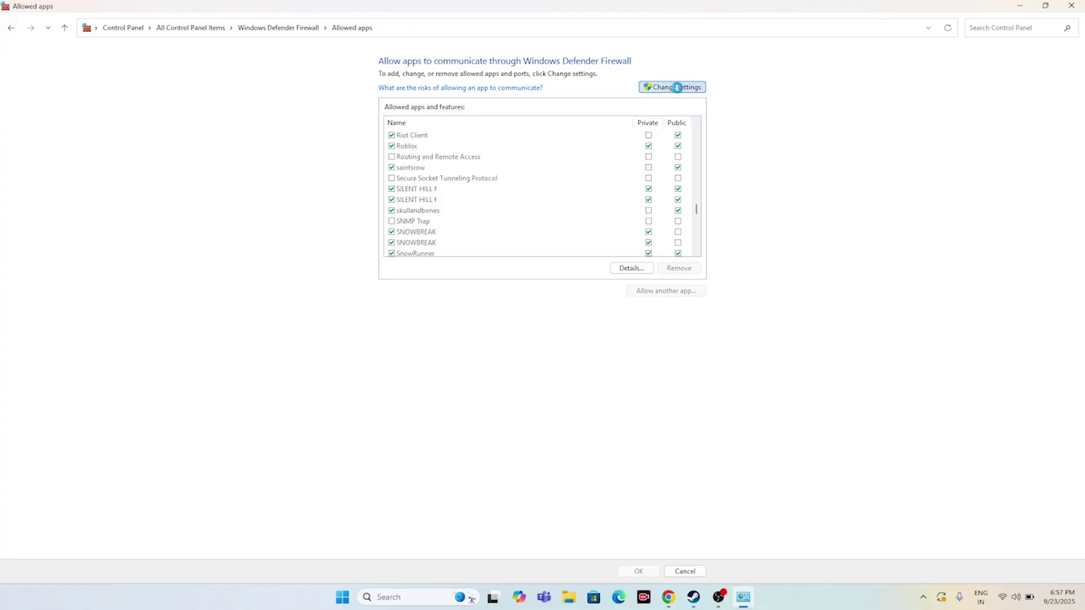
{"action": "left_click", "coordinate": [678, 292]}
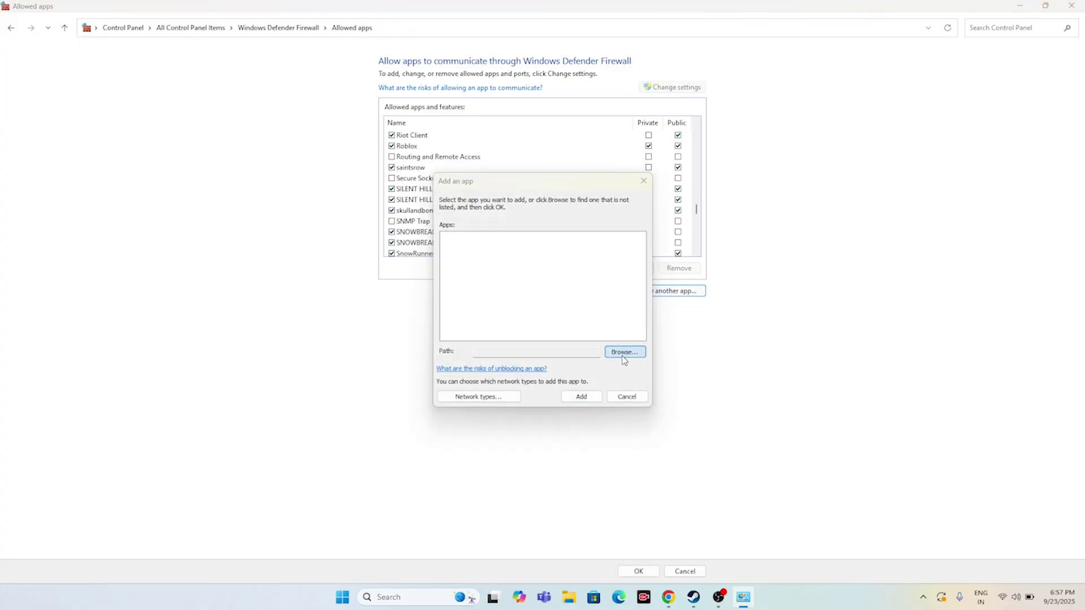
{"action": "left_click", "coordinate": [623, 352]}
{"action": "left_click", "coordinate": [479, 391]}
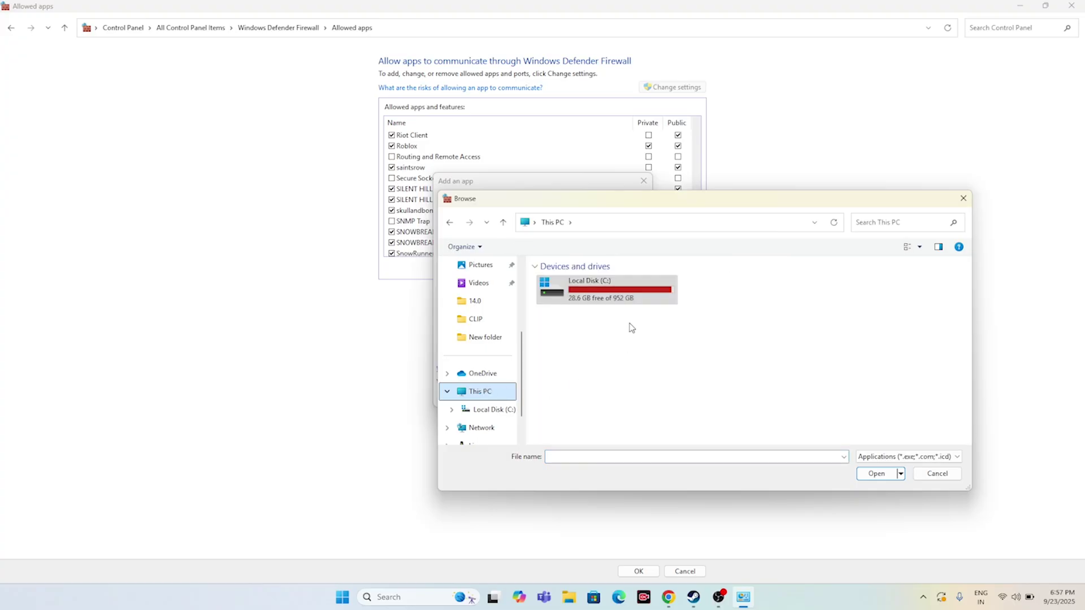
Browse to the folder C:\Program Files (x86)\Steam\steamapps\common for the app to allow.
{"action": "double_click", "coordinate": [624, 297]}
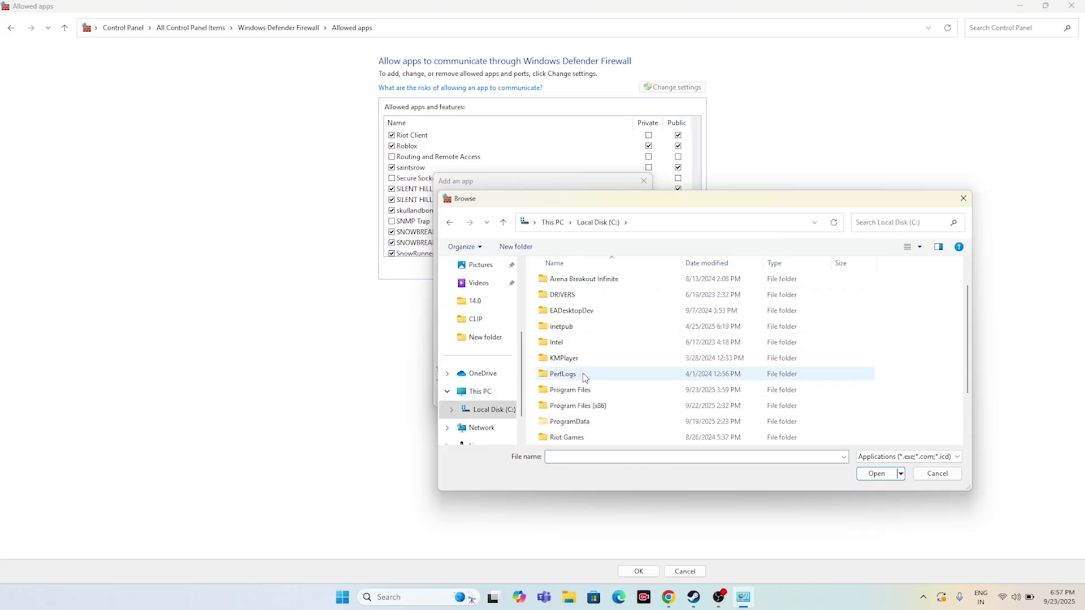
{"action": "scroll", "coordinate": [585, 368], "scroll_direction": "down", "scroll_amount": 2}
{"action": "double_click", "coordinate": [591, 347]}
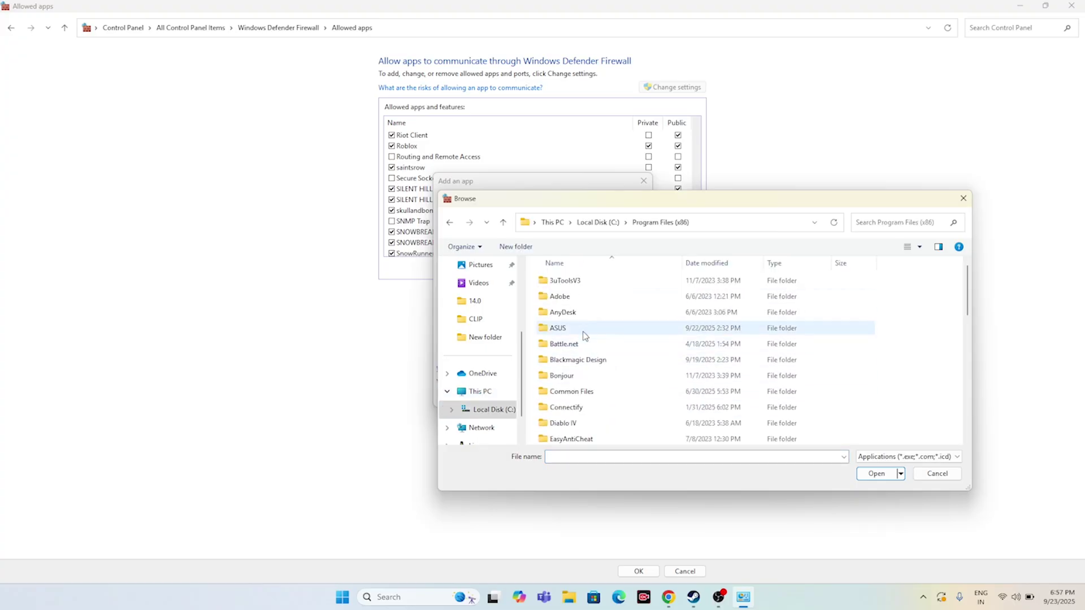
{"action": "scroll", "coordinate": [582, 353], "scroll_direction": "down", "scroll_amount": 10}
{"action": "double_click", "coordinate": [573, 360]}
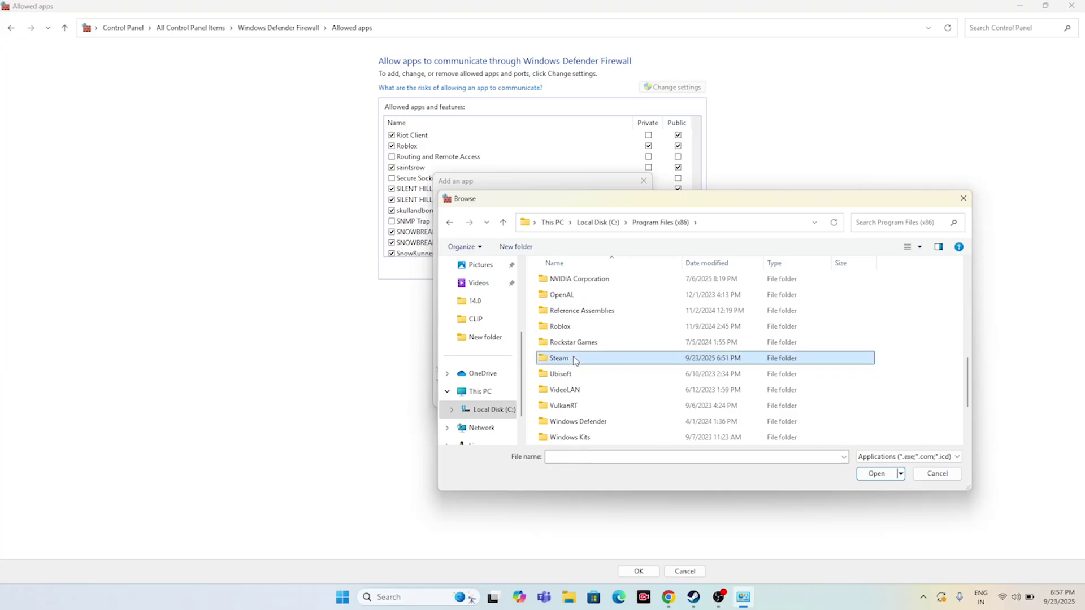
{"action": "scroll", "coordinate": [585, 341], "scroll_direction": "down", "scroll_amount": 4}
{"action": "scroll", "coordinate": [584, 345], "scroll_direction": "down", "scroll_amount": 3}
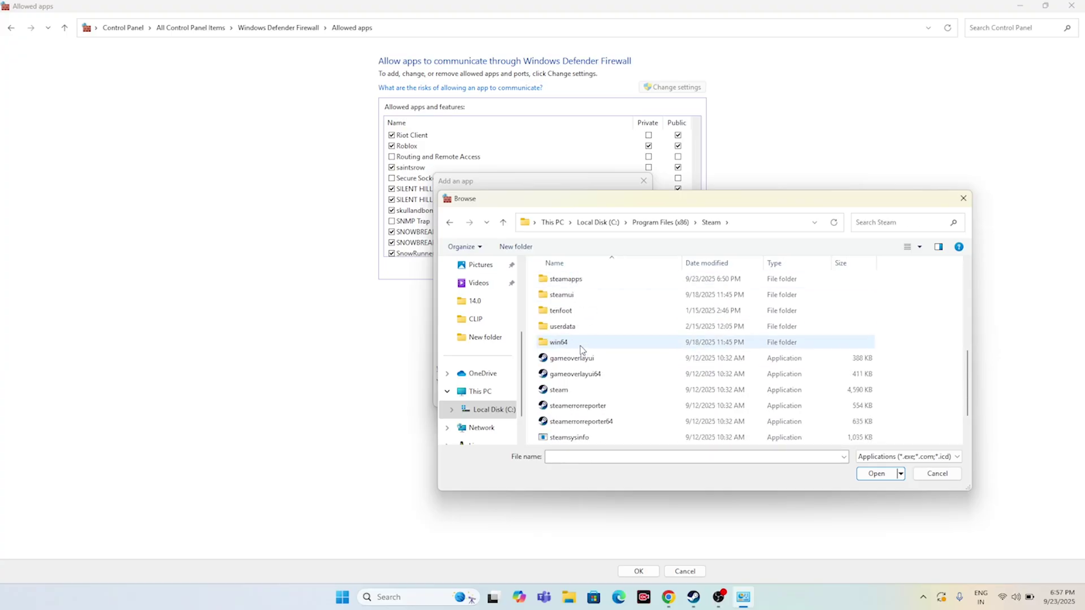
{"action": "double_click", "coordinate": [573, 278]}
{"action": "double_click", "coordinate": [575, 280]}
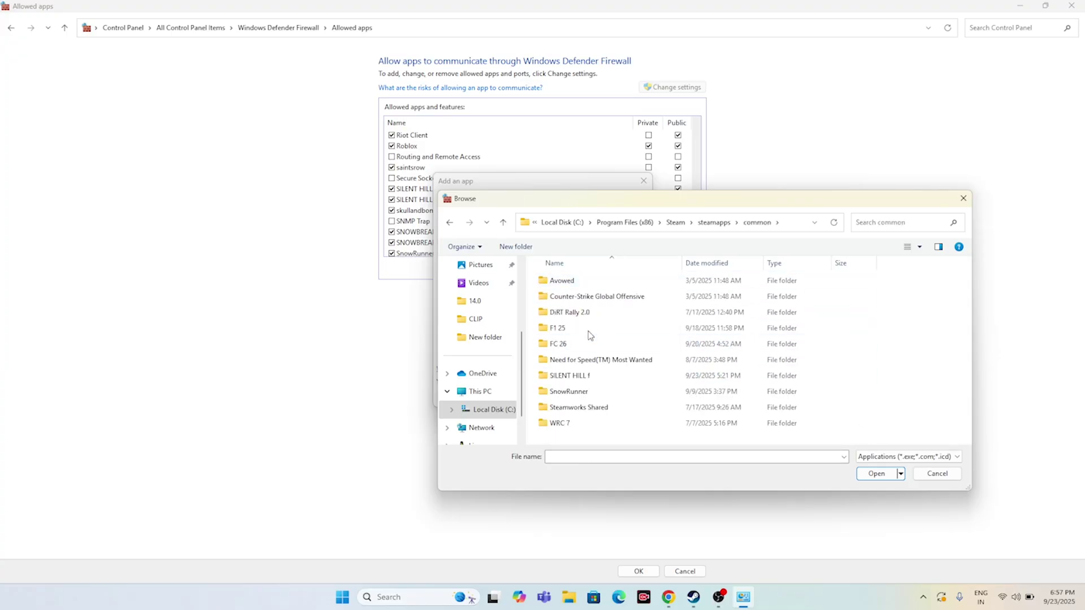
Try to add the SHf application from the SILENT HILL f folder to the allowed apps, and close the firewall window.
{"action": "double_click", "coordinate": [581, 376]}
{"action": "left_click", "coordinate": [563, 330]}
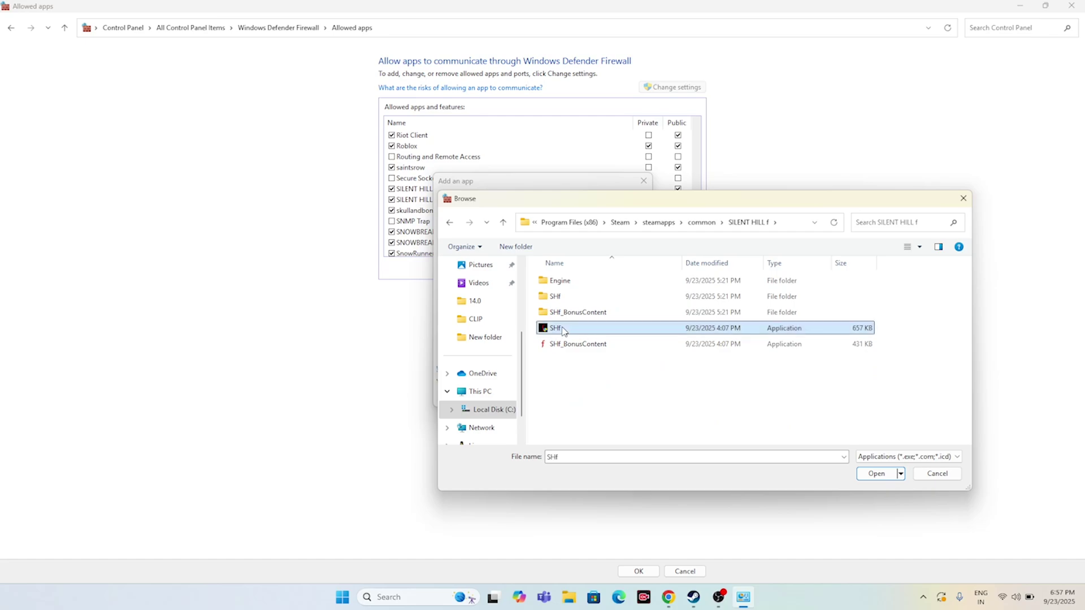
{"action": "left_click", "coordinate": [873, 474]}
{"action": "left_click", "coordinate": [581, 396]}
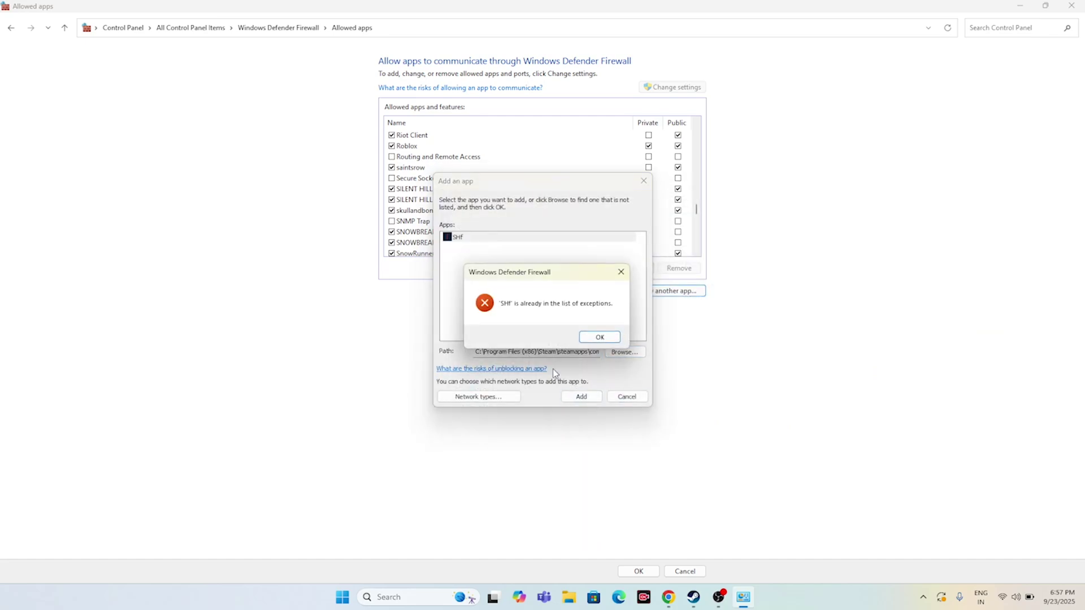
{"action": "left_click", "coordinate": [591, 339]}
{"action": "left_click", "coordinate": [643, 181]}
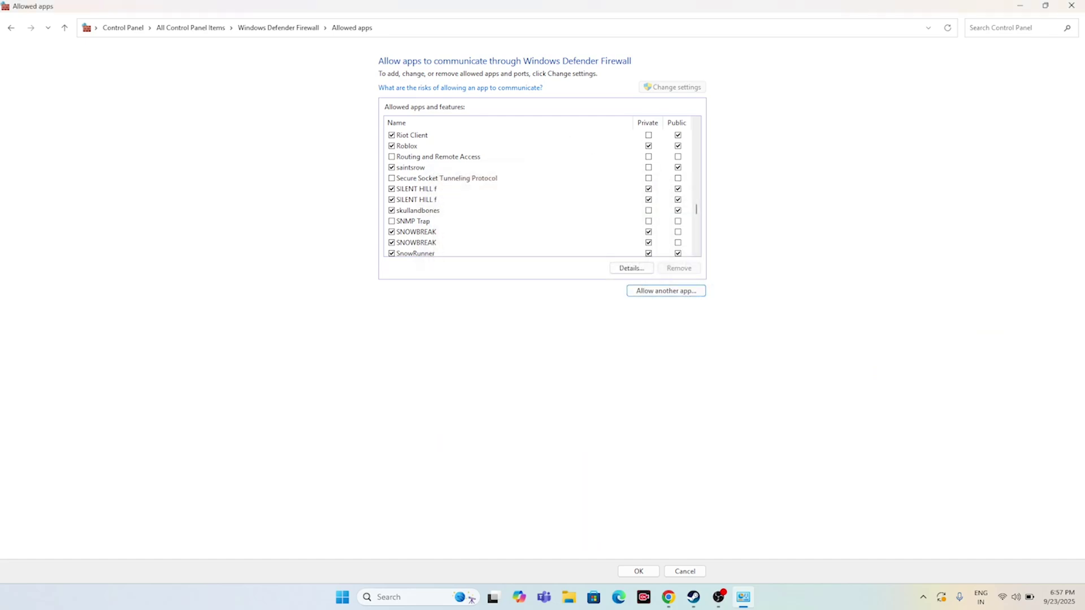
{"action": "left_click", "coordinate": [1071, 5]}
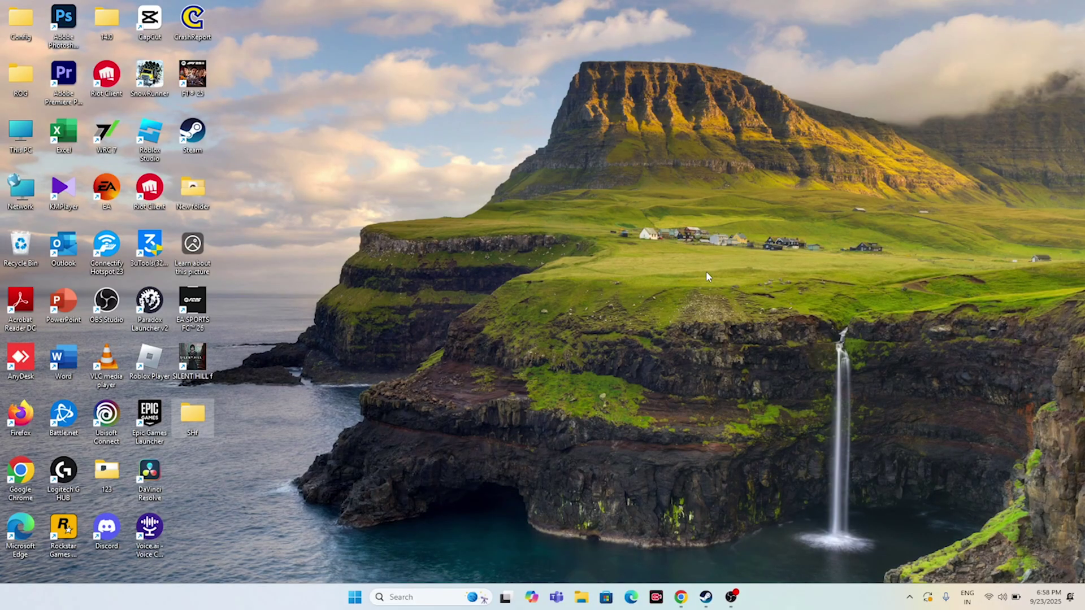
Switch to Steam, view the Installed Files properties of SILENT HILL f and close them.
{"action": "left_click", "coordinate": [706, 598]}
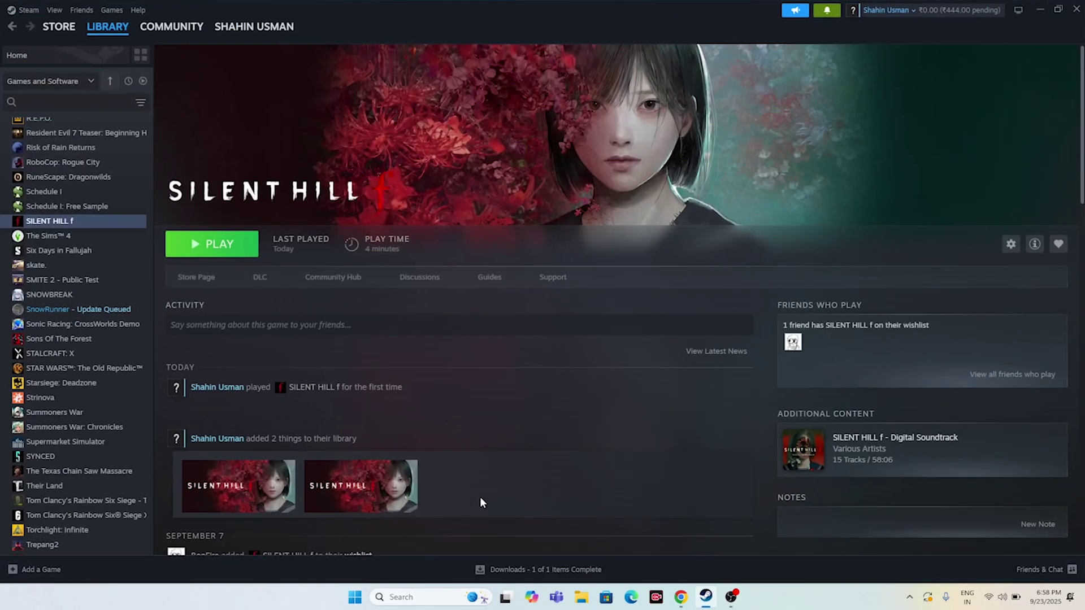
{"action": "right_click", "coordinate": [100, 220]}
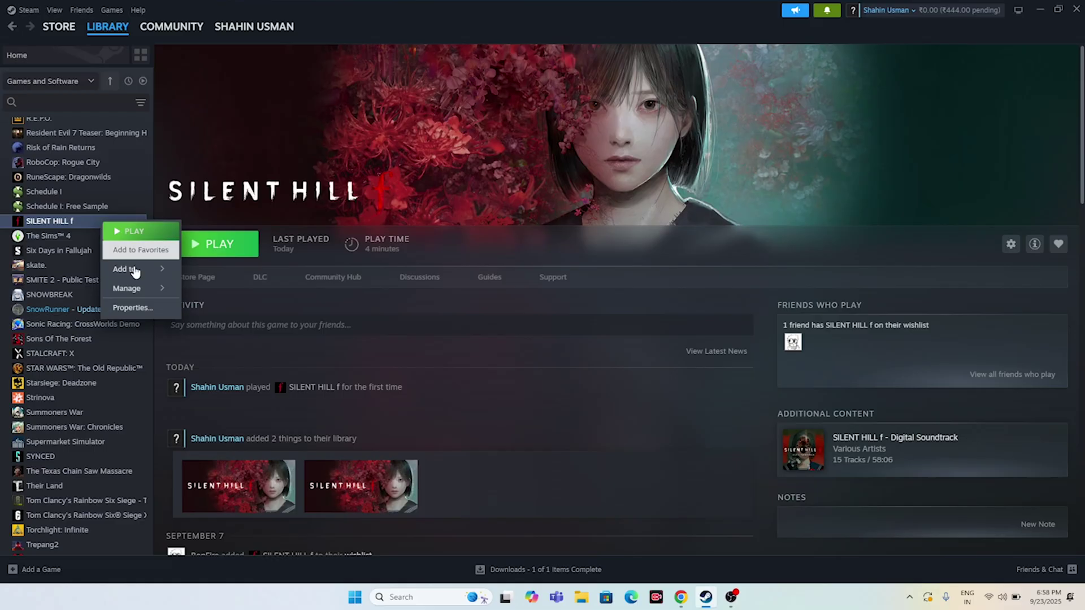
{"action": "left_click", "coordinate": [136, 307]}
{"action": "left_click", "coordinate": [356, 219]}
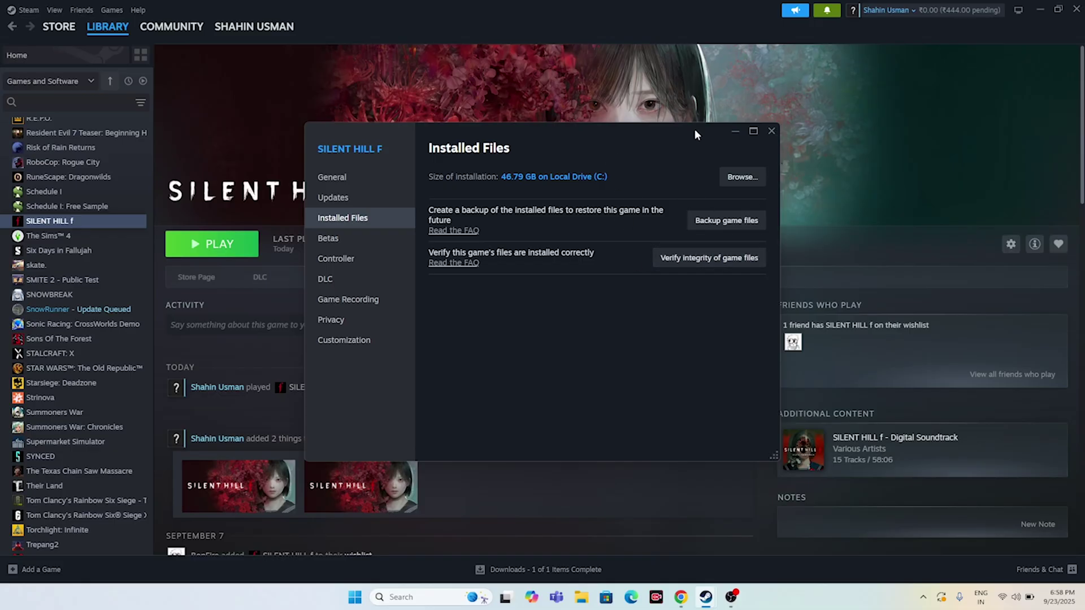
{"action": "left_click", "coordinate": [770, 132]}
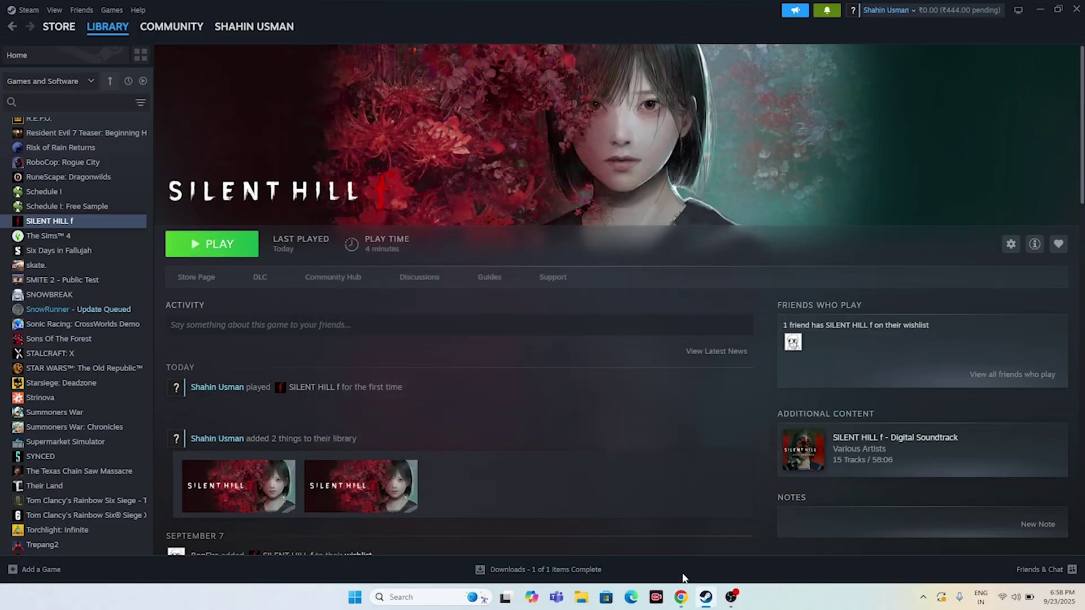
Switch to Chrome and search the web in a new tab for "install visual c++".
{"action": "left_click", "coordinate": [681, 596]}
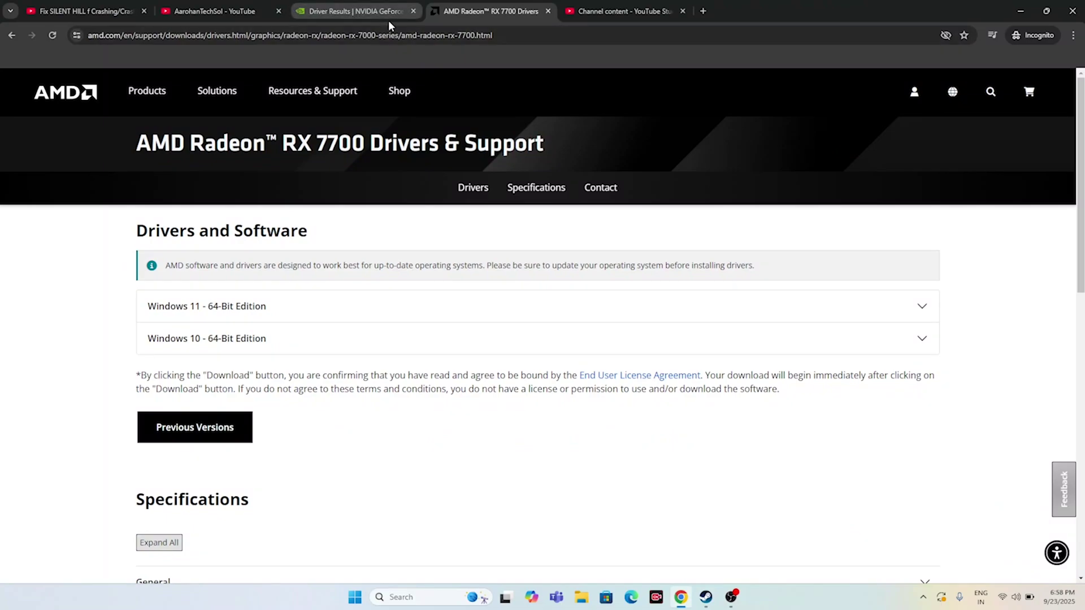
{"action": "left_click", "coordinate": [703, 11]}
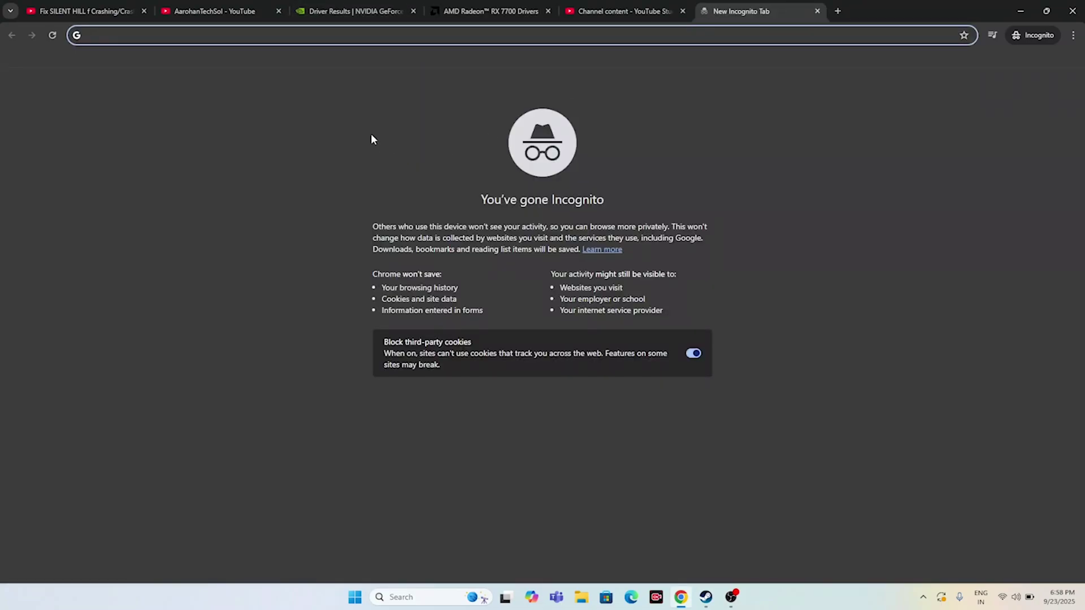
{"action": "type", "text": "instaa"}
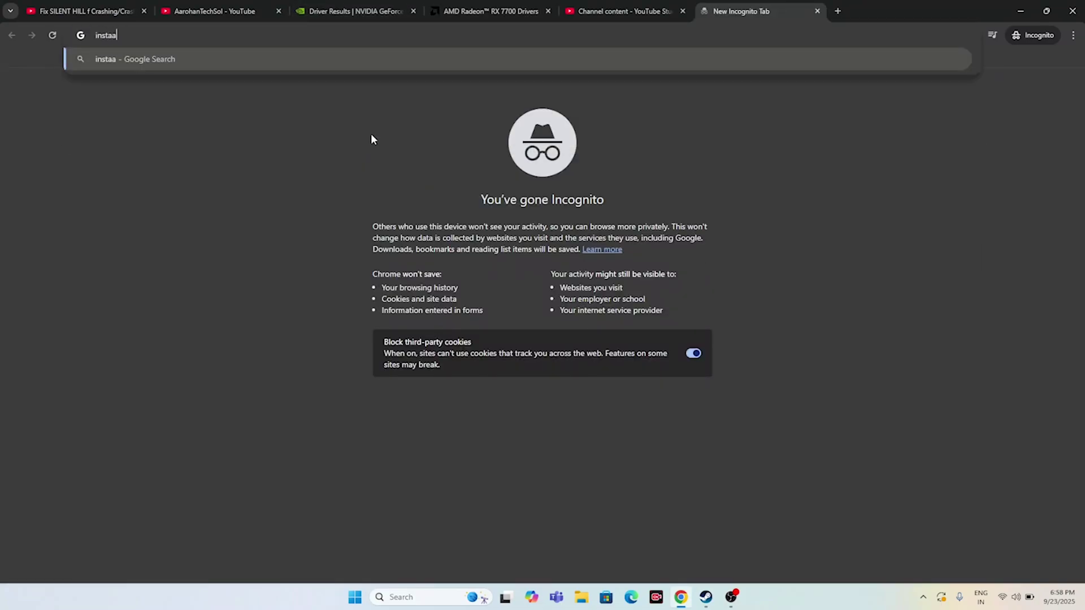
{"action": "key", "text": "BackSpace"}
{"action": "type", "text": "ll v"}
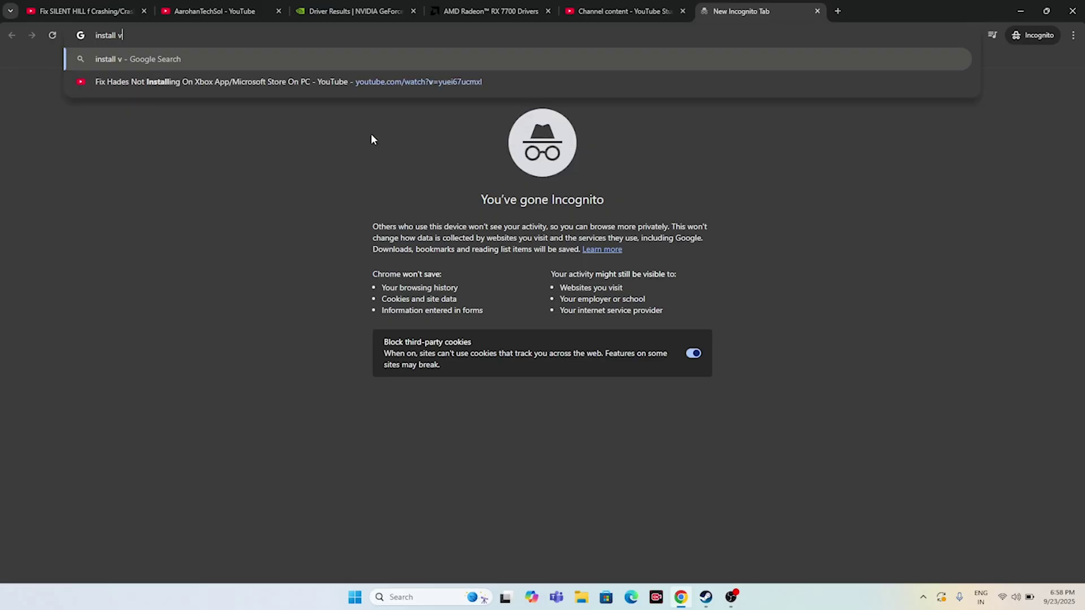
{"action": "type", "text": "isual c++"}
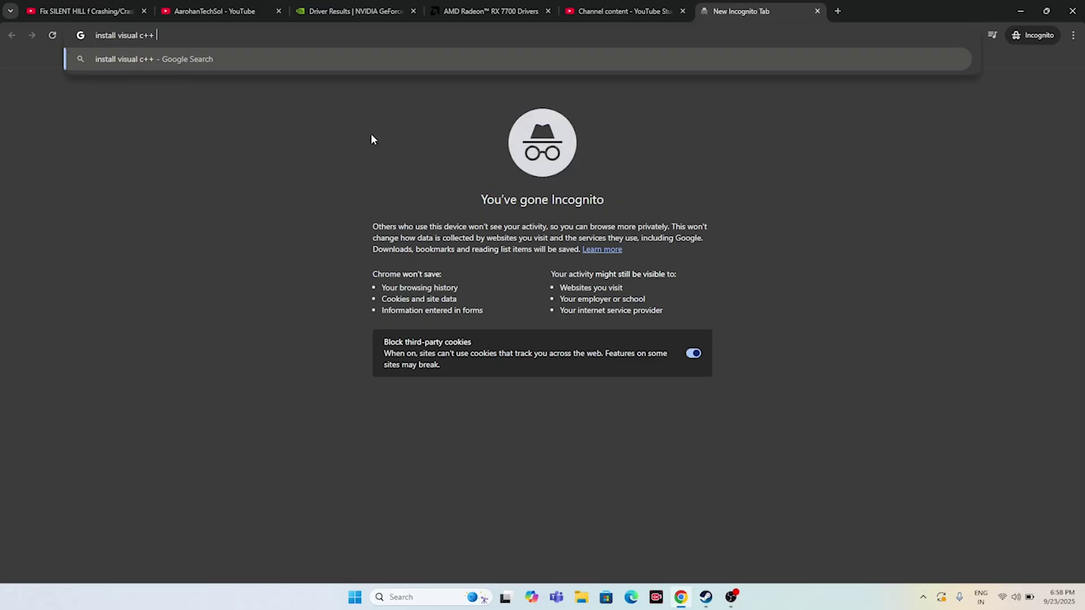
{"action": "key", "text": "Return"}
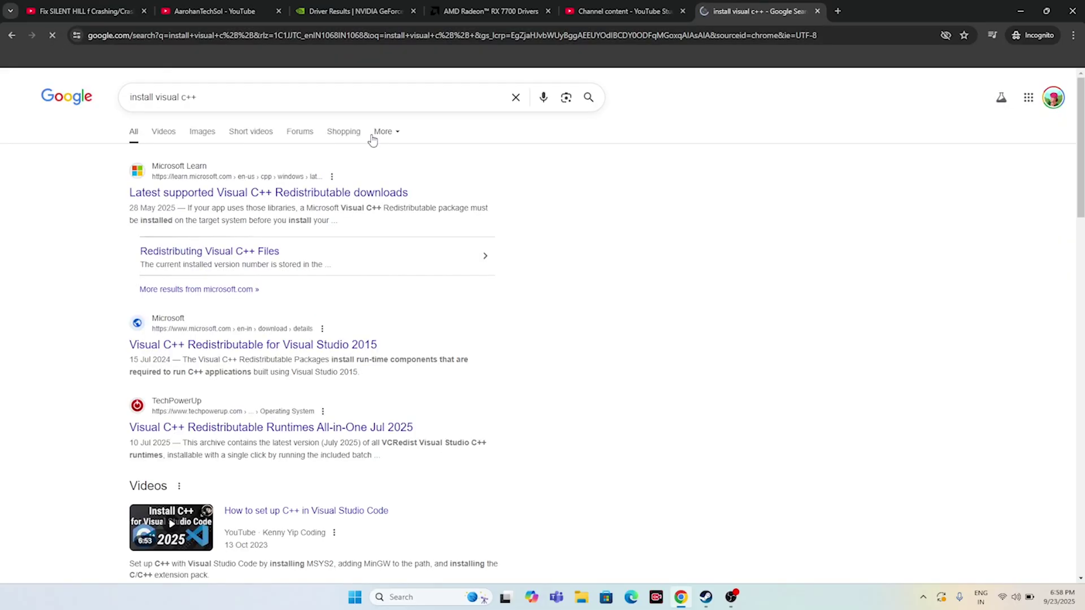
View the X64 and X86 links on Microsoft's latest supported Visual C++ Redistributable downloads page, and minimize the browser.
{"action": "left_click", "coordinate": [228, 195]}
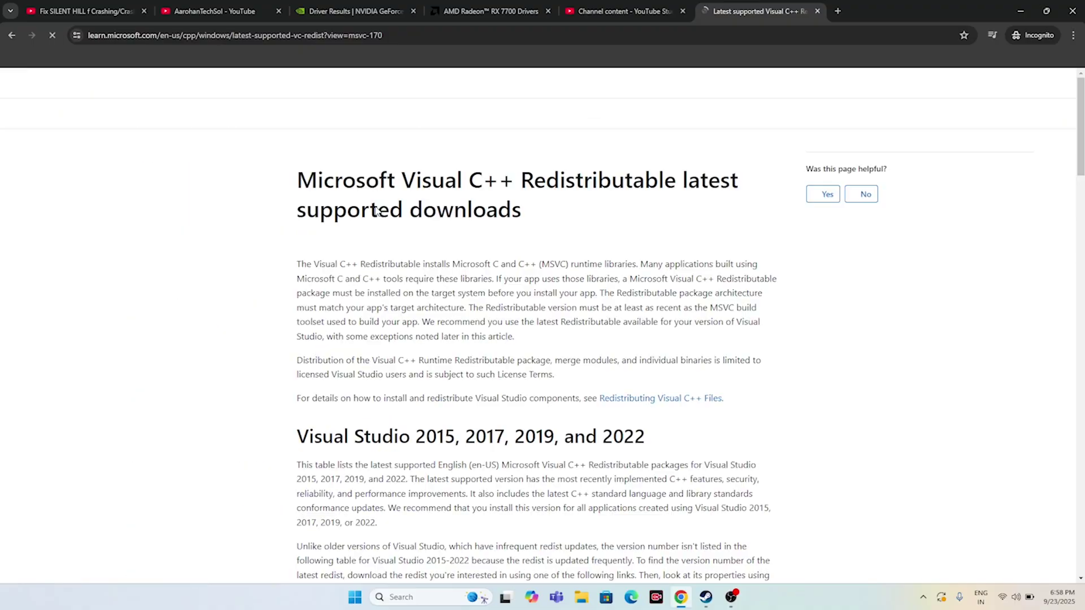
{"action": "scroll", "coordinate": [599, 208], "scroll_direction": "down", "scroll_amount": 5}
{"action": "scroll", "coordinate": [599, 208], "scroll_direction": "down", "scroll_amount": 2}
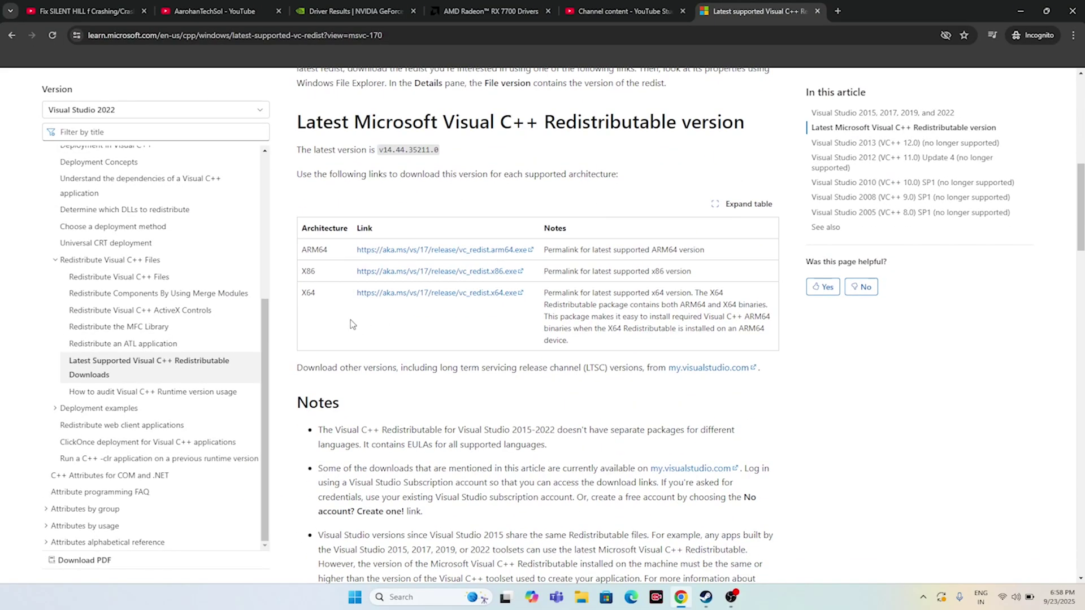
{"action": "left_click_drag", "start_coordinate": [305, 294], "coordinate": [324, 298]}
{"action": "left_click", "coordinate": [395, 318]}
{"action": "left_click_drag", "start_coordinate": [305, 270], "coordinate": [330, 273]}
{"action": "left_click", "coordinate": [433, 315]}
{"action": "left_click", "coordinate": [1021, 11]}
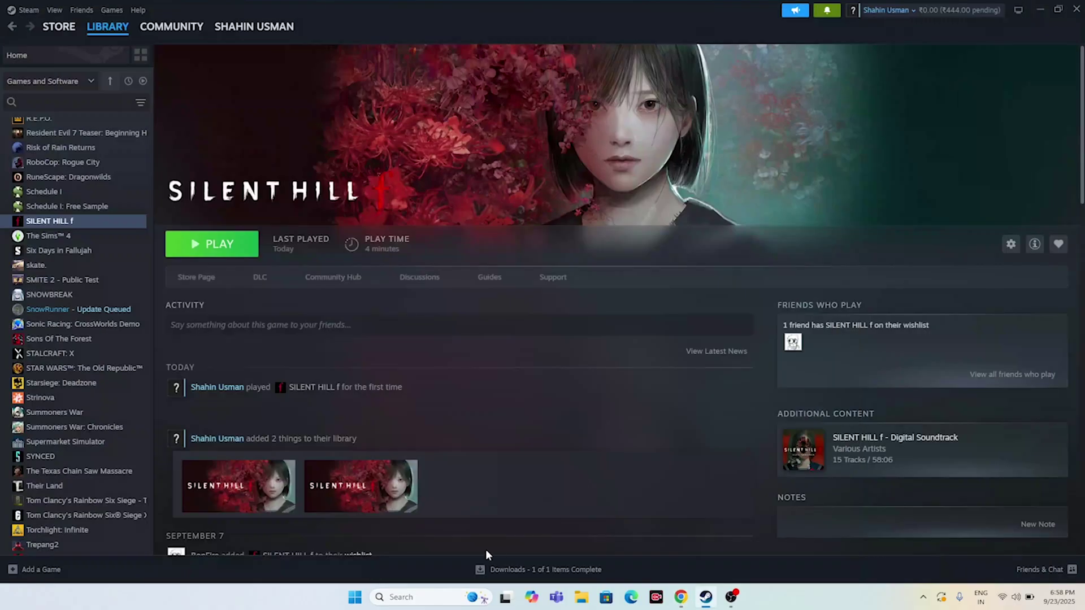
Open the Virtual Memory settings from the advanced system performance options and choose a custom paging file size for drive C:.
{"action": "left_click", "coordinate": [418, 597]}
{"action": "type", "text": "view"}
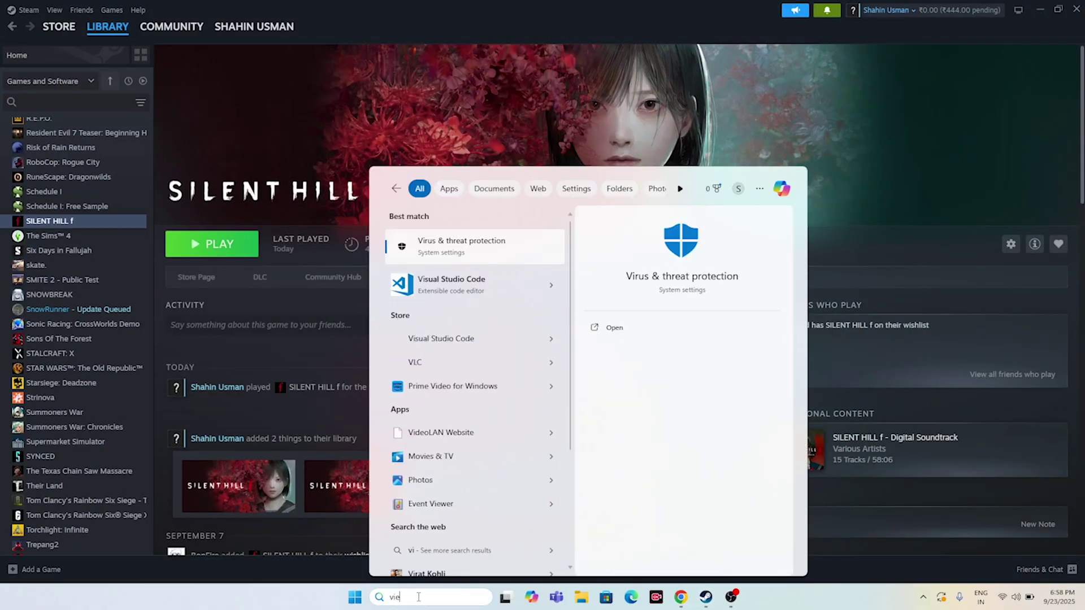
{"action": "left_click", "coordinate": [477, 240]}
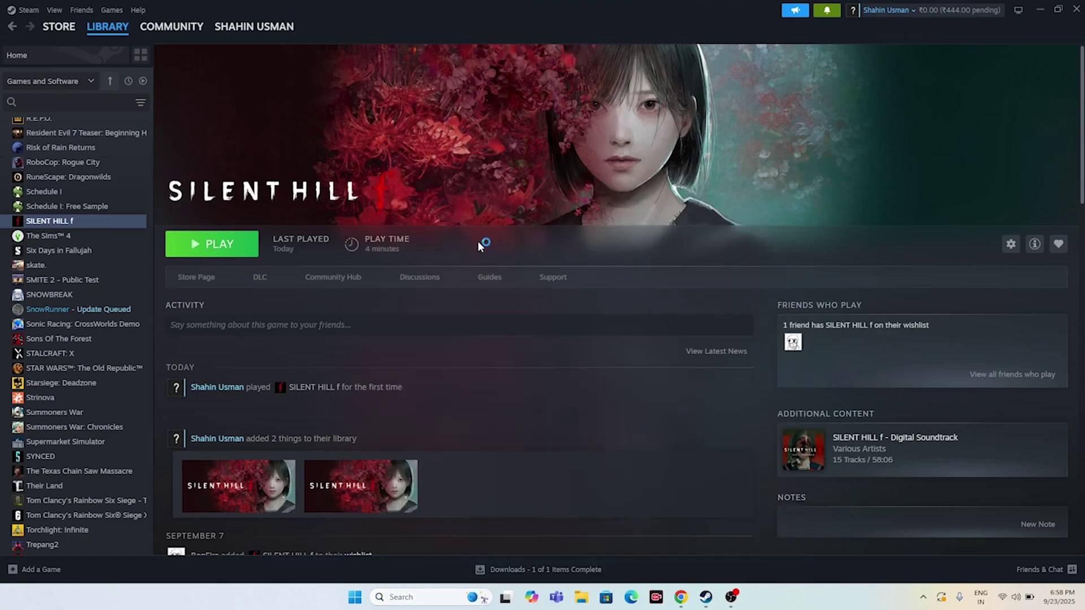
{"action": "left_click", "coordinate": [271, 177]}
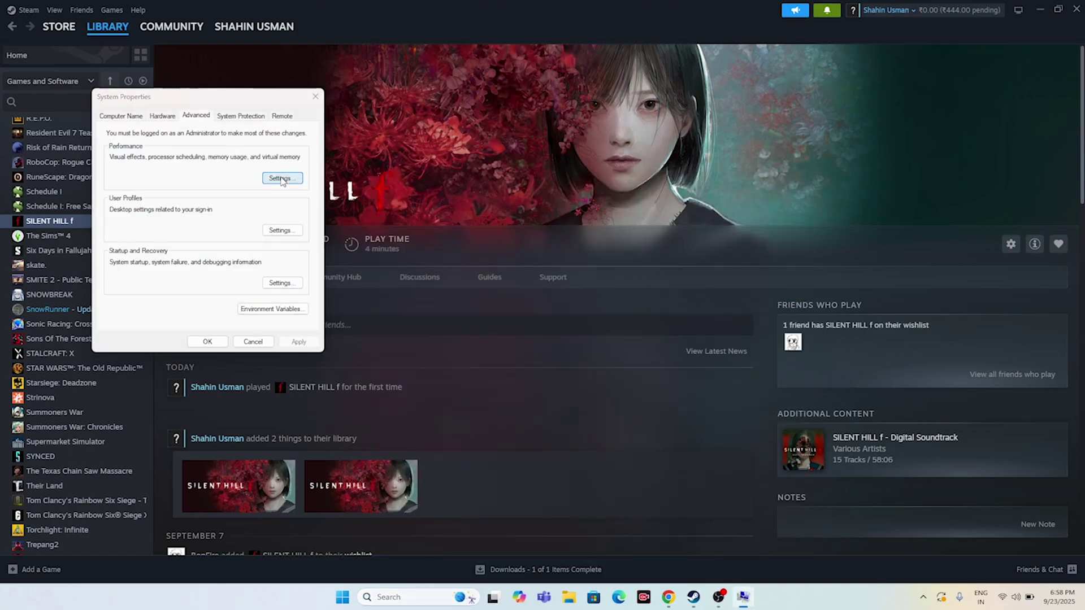
{"action": "left_click", "coordinate": [184, 160]}
{"action": "left_click", "coordinate": [304, 303]}
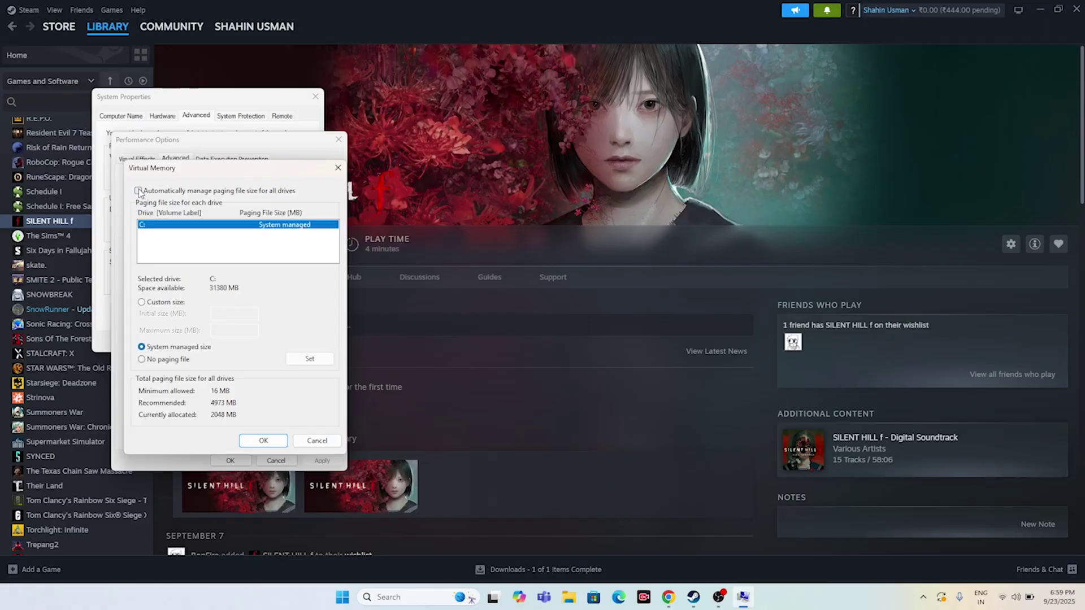
{"action": "left_click", "coordinate": [141, 303]}
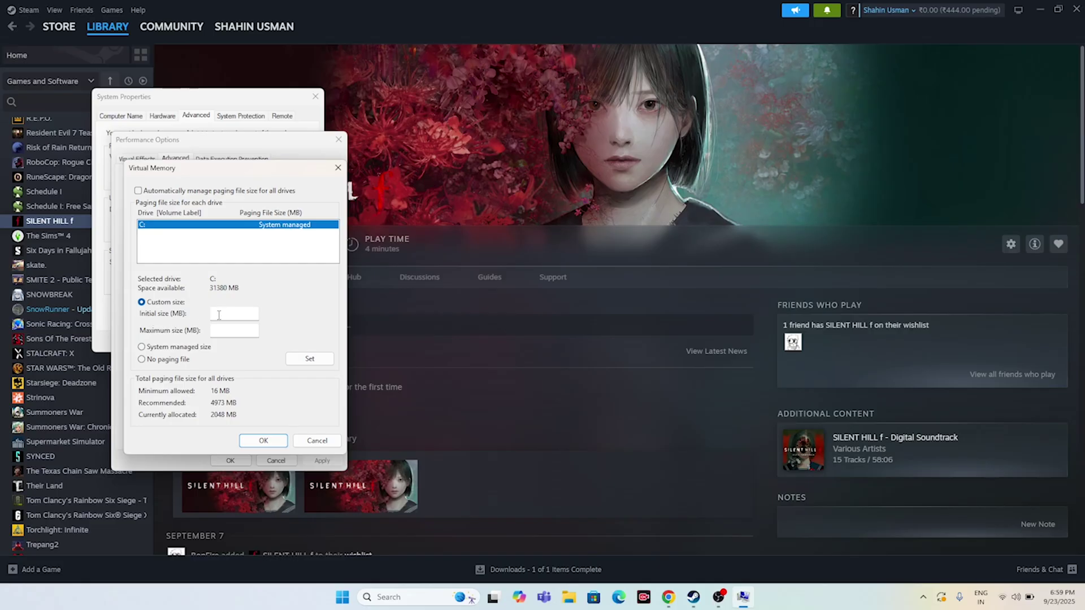
Open Calculator and multiply 16 by 1024 to convert the RAM size to megabytes.
{"action": "left_click", "coordinate": [395, 599]}
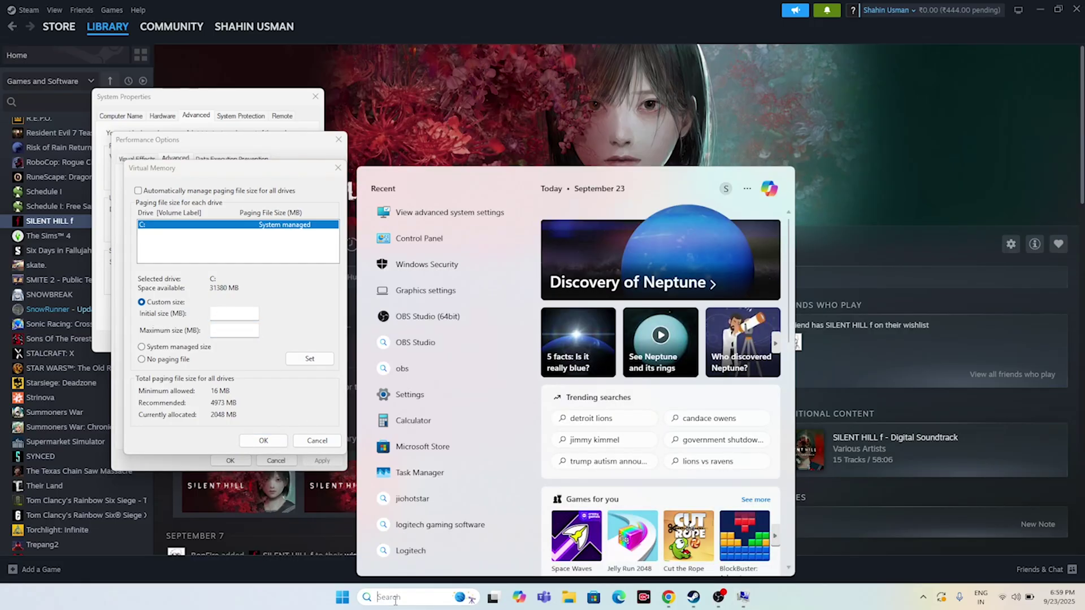
{"action": "type", "text": "calculator"}
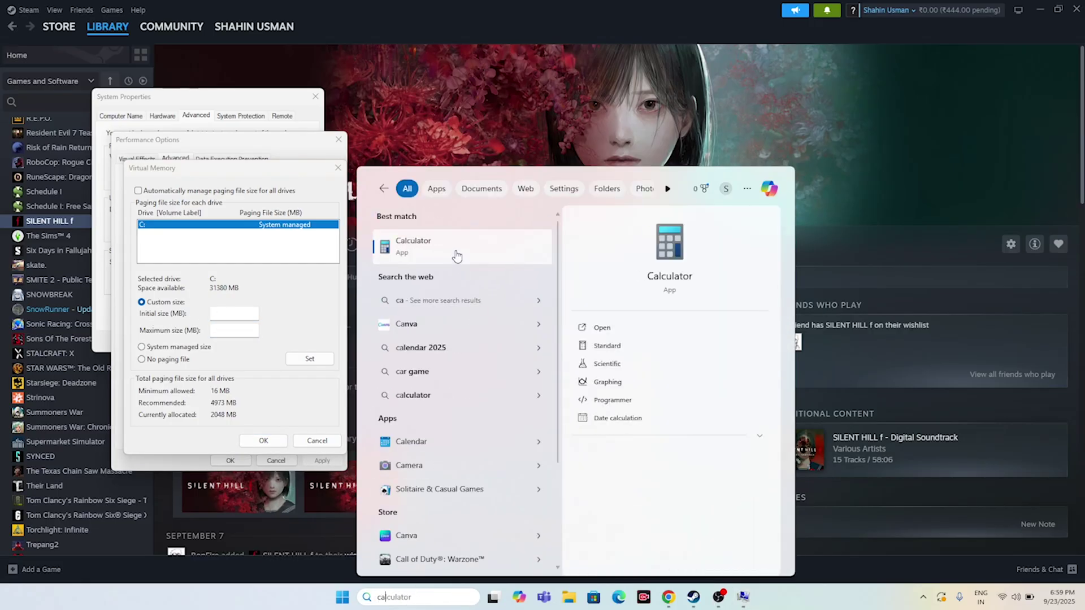
{"action": "left_click", "coordinate": [451, 246]}
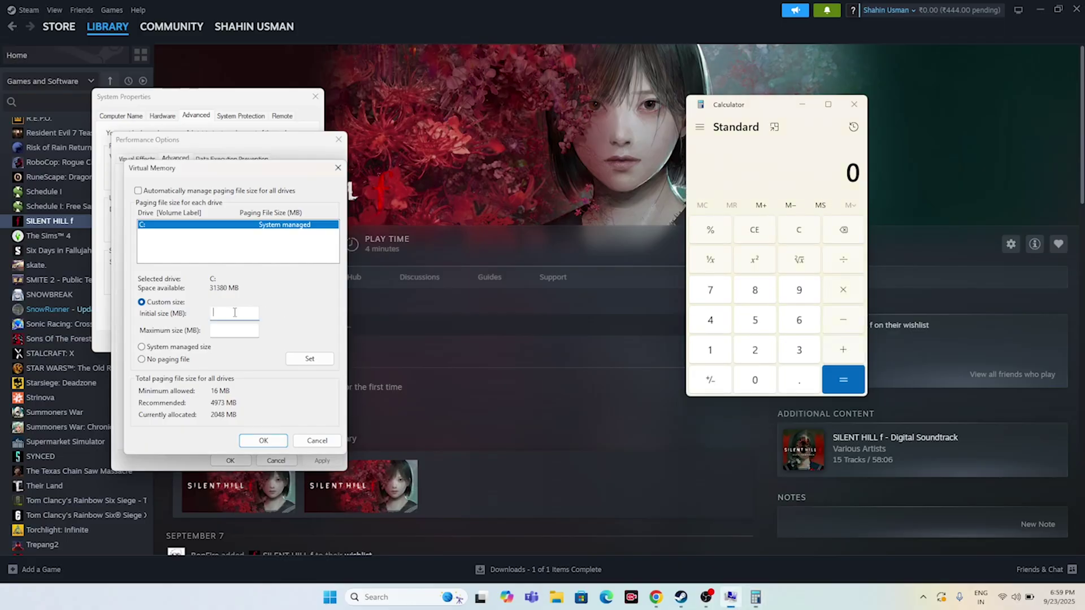
{"action": "left_click", "coordinate": [721, 359]}
{"action": "left_click", "coordinate": [799, 319]}
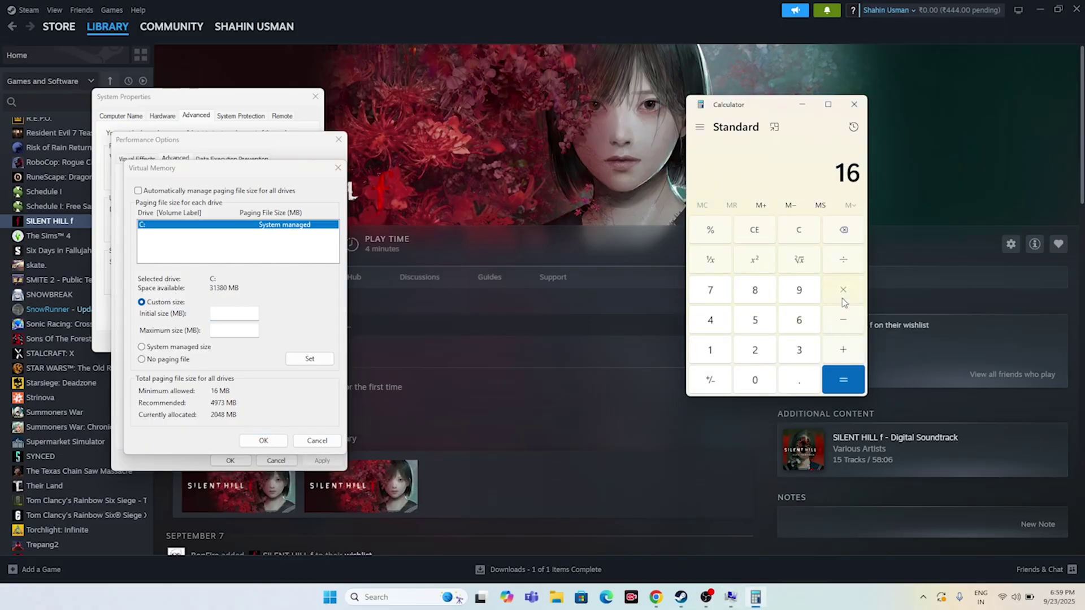
{"action": "left_click", "coordinate": [721, 353]}
{"action": "left_click", "coordinate": [750, 382]}
{"action": "left_click", "coordinate": [747, 352]}
{"action": "left_click", "coordinate": [738, 329]}
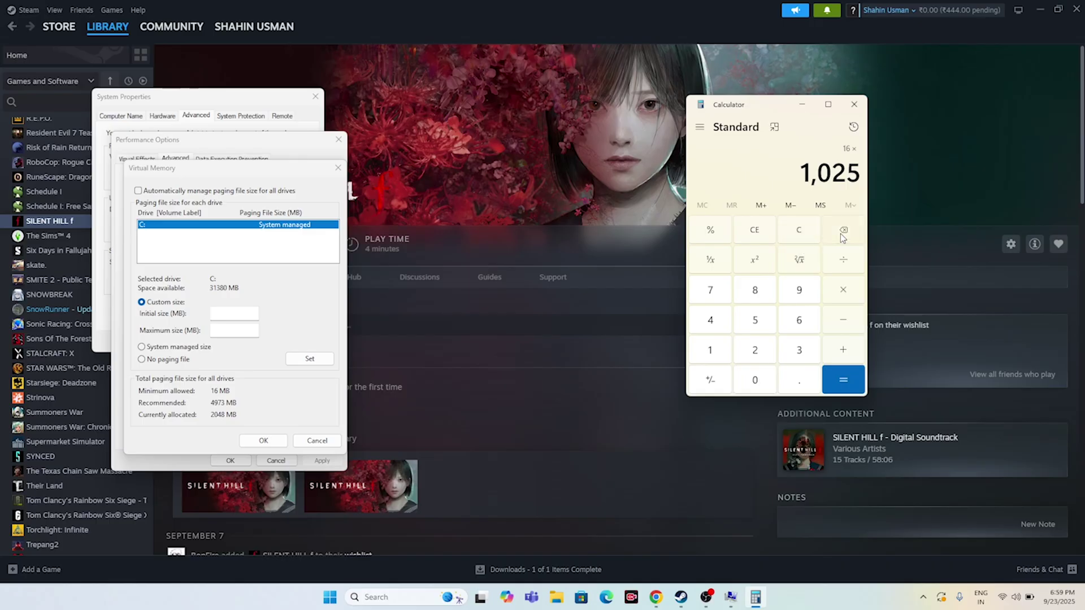
{"action": "left_click", "coordinate": [843, 230]}
{"action": "left_click", "coordinate": [713, 321]}
{"action": "left_click", "coordinate": [839, 383]}
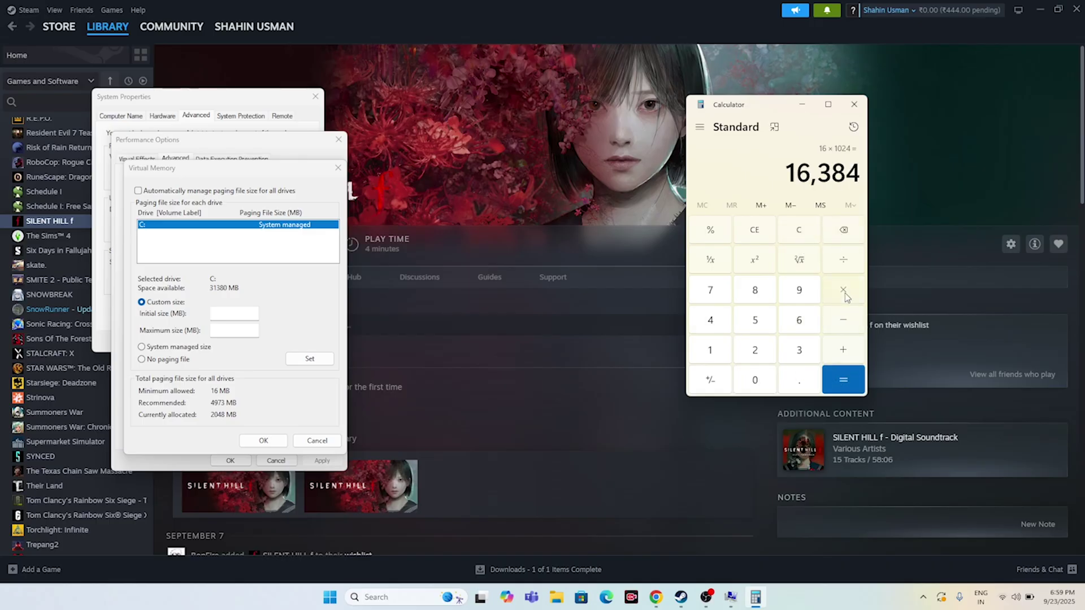
Multiply the RAM size in megabytes by 1.5 and enter 24,576 MB as the paging file's initial size.
{"action": "left_click", "coordinate": [846, 298]}
{"action": "left_click", "coordinate": [723, 351]}
{"action": "left_click", "coordinate": [796, 382]}
{"action": "left_click", "coordinate": [756, 321]}
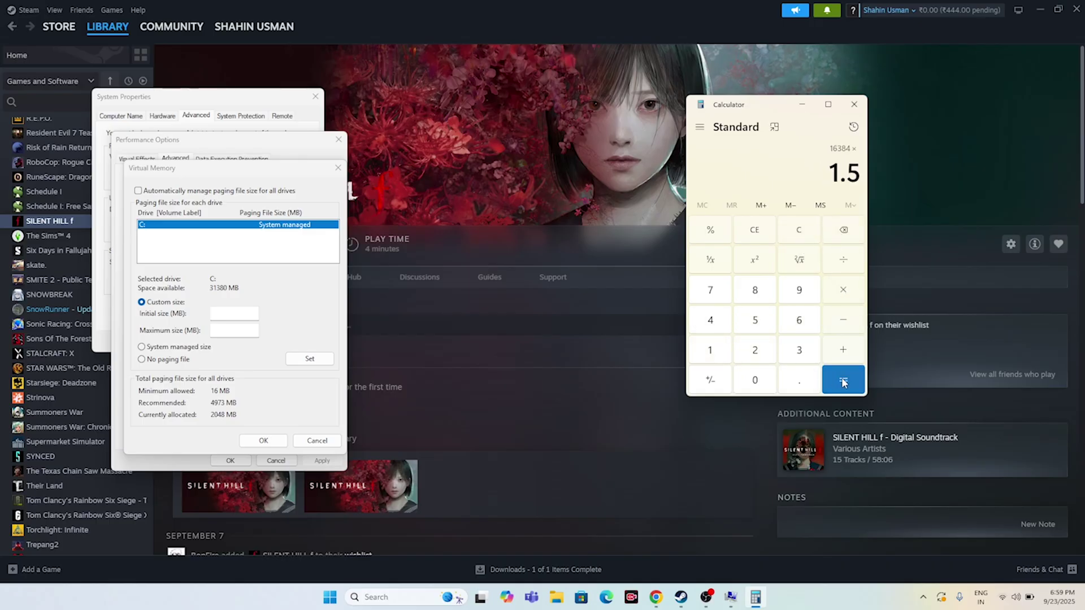
{"action": "left_click", "coordinate": [843, 383]}
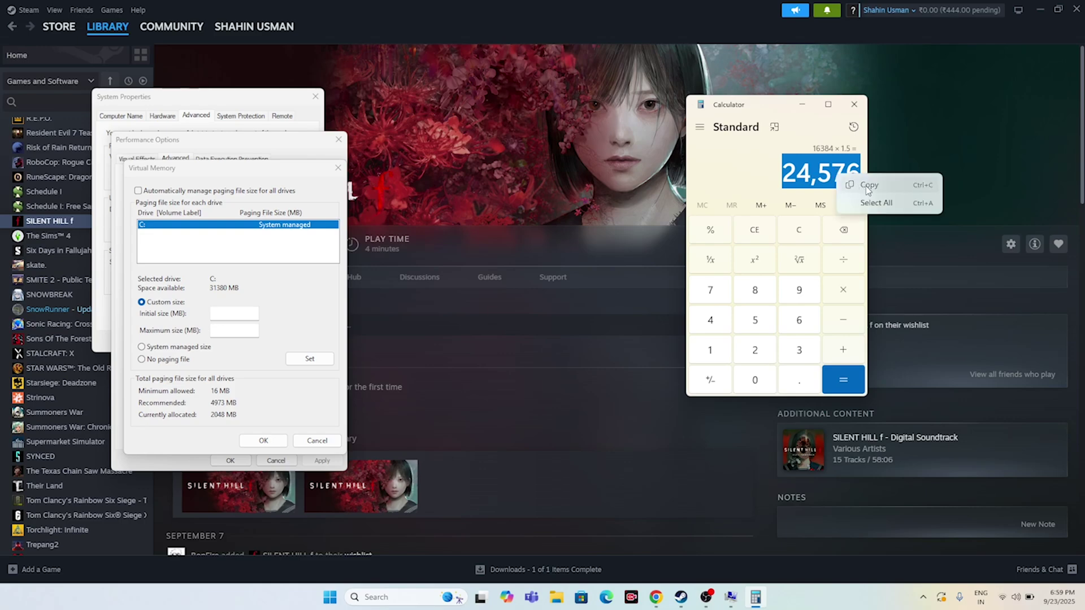
{"action": "left_click", "coordinate": [232, 313]}
{"action": "right_click", "coordinate": [232, 313]}
{"action": "left_click", "coordinate": [258, 365]}
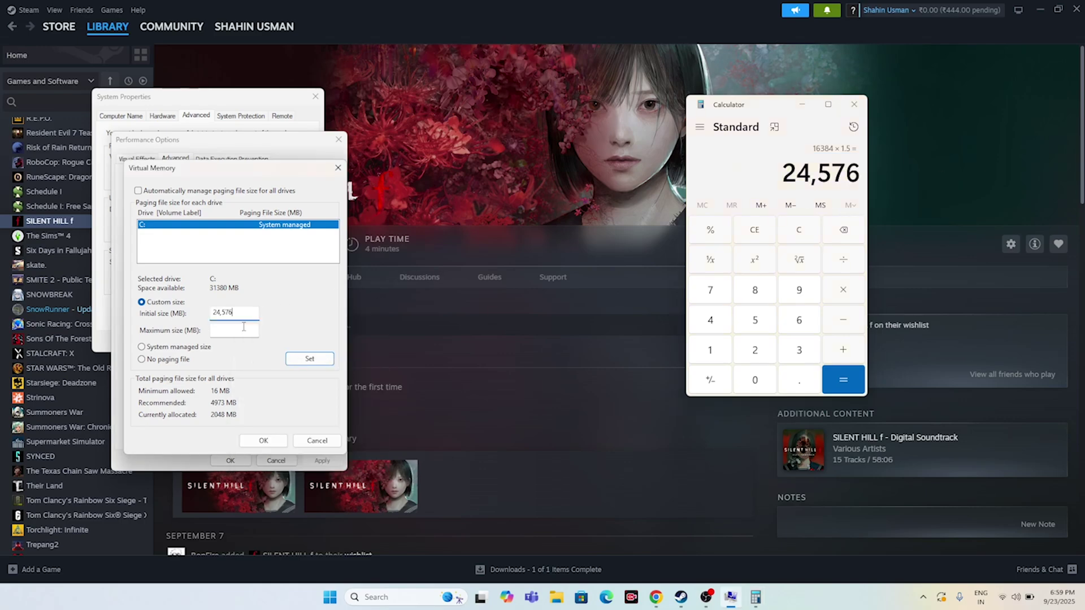
Calculate the maximum paging file size as 16 × 1024 × 3 in Calculator.
{"action": "left_click", "coordinate": [242, 330]}
{"action": "left_click", "coordinate": [754, 232]}
{"action": "left_click", "coordinate": [710, 350]}
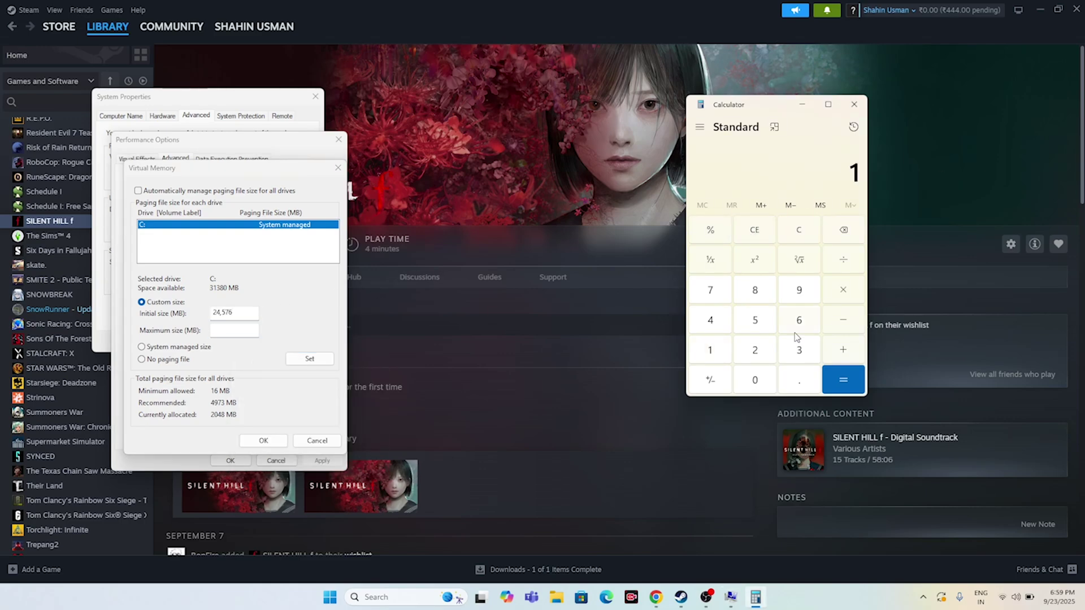
{"action": "left_click", "coordinate": [799, 320]}
{"action": "left_click", "coordinate": [843, 289]}
{"action": "left_click", "coordinate": [710, 350]}
{"action": "left_click", "coordinate": [755, 380]}
{"action": "left_click", "coordinate": [755, 351]}
{"action": "left_click", "coordinate": [711, 319]}
{"action": "left_click", "coordinate": [843, 379]}
{"action": "left_click", "coordinate": [858, 299]}
{"action": "left_click", "coordinate": [799, 351]}
{"action": "left_click", "coordinate": [843, 379]}
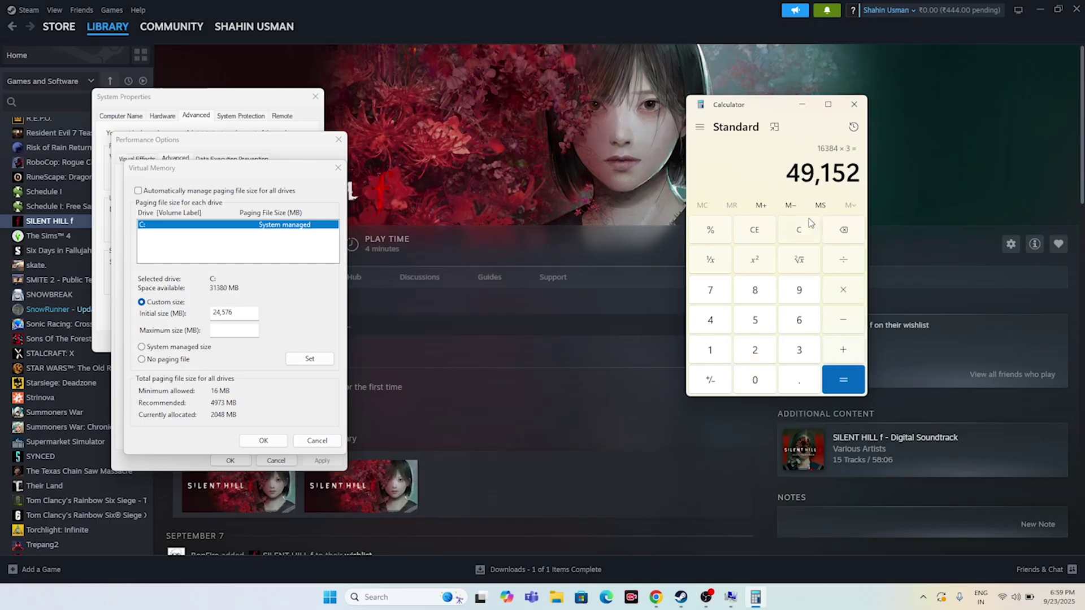
Enter 49,152 MB as the paging file's maximum size, accept the virtual memory settings, and close System Properties and Calculator.
{"action": "right_click", "coordinate": [825, 173]}
{"action": "key", "text": "super+c"}
{"action": "left_click", "coordinate": [847, 179]}
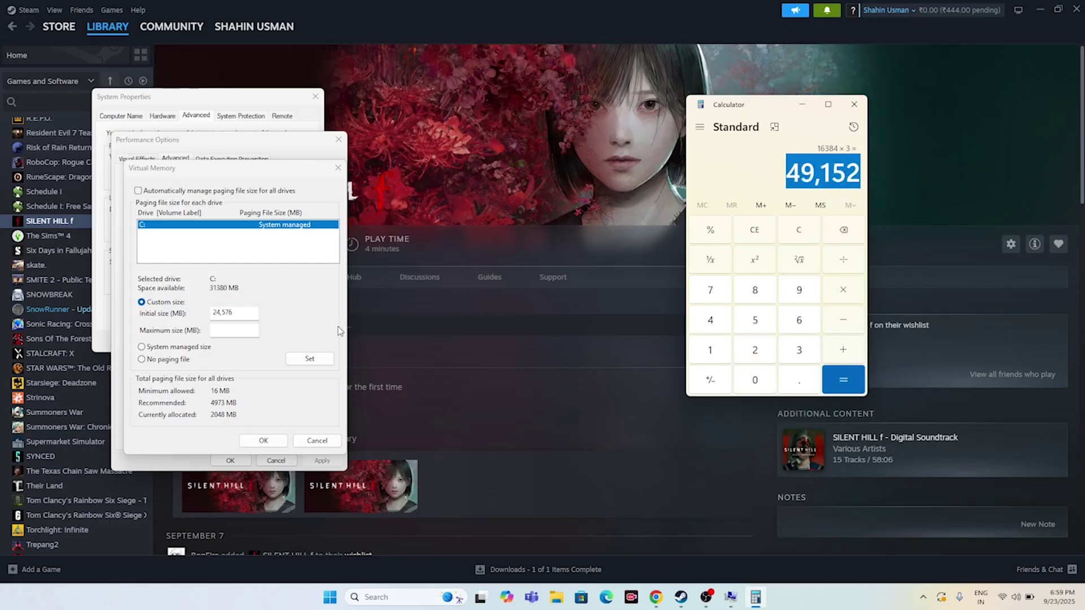
{"action": "left_click", "coordinate": [242, 331]}
{"action": "right_click", "coordinate": [243, 331]}
{"action": "left_click", "coordinate": [267, 380]}
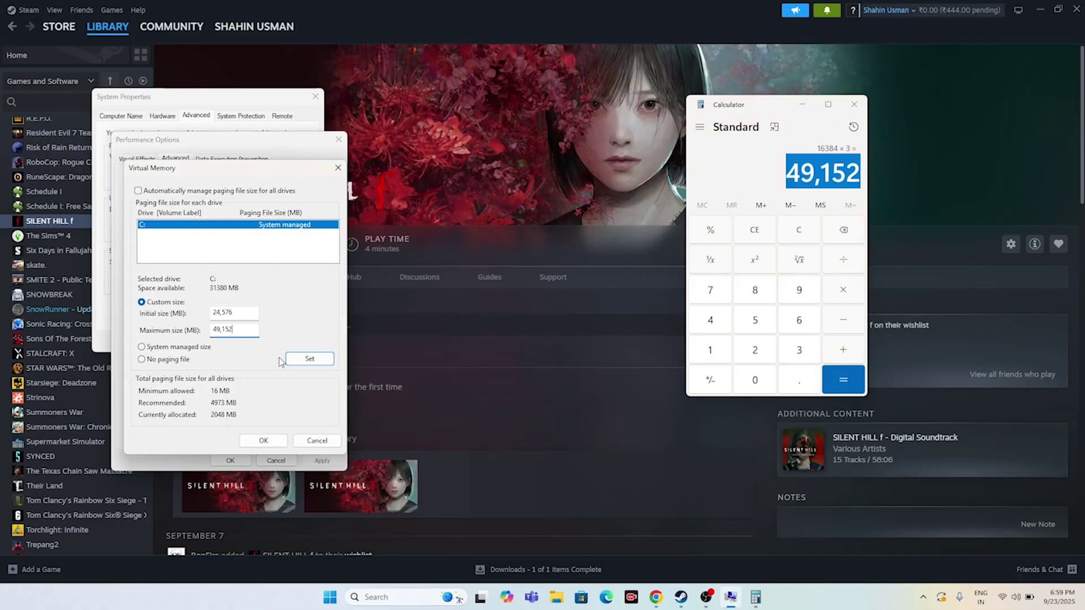
{"action": "left_click", "coordinate": [265, 444]}
{"action": "left_click", "coordinate": [242, 460]}
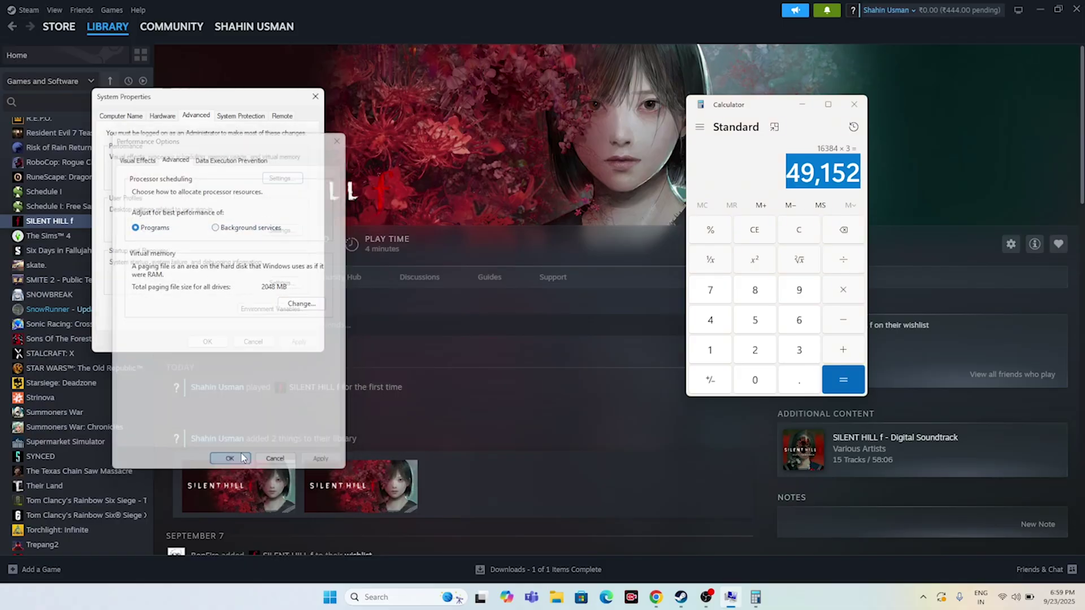
{"action": "left_click", "coordinate": [315, 97]}
{"action": "left_click", "coordinate": [853, 105]}
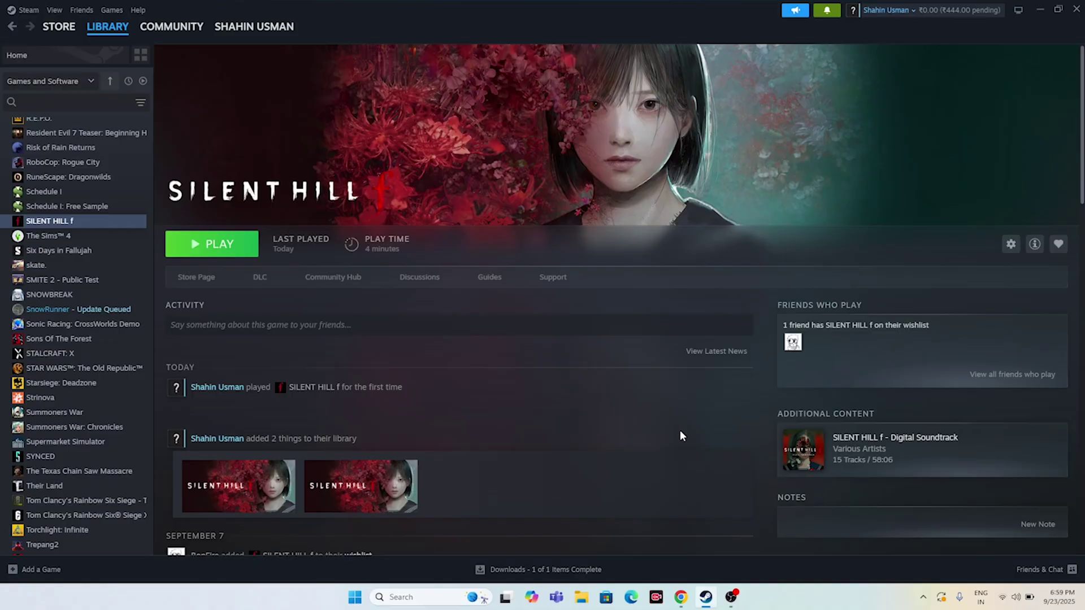
Minimize Steam and open Power Options in Control Panel.
{"action": "left_click", "coordinate": [1040, 10]}
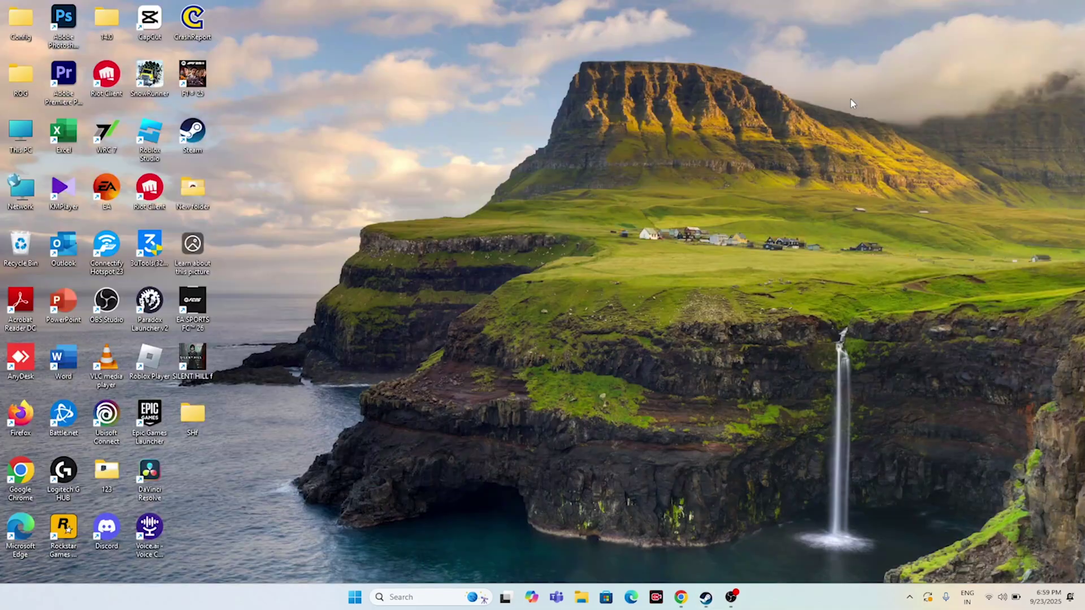
{"action": "left_click", "coordinate": [403, 598]}
{"action": "type", "text": "contr"}
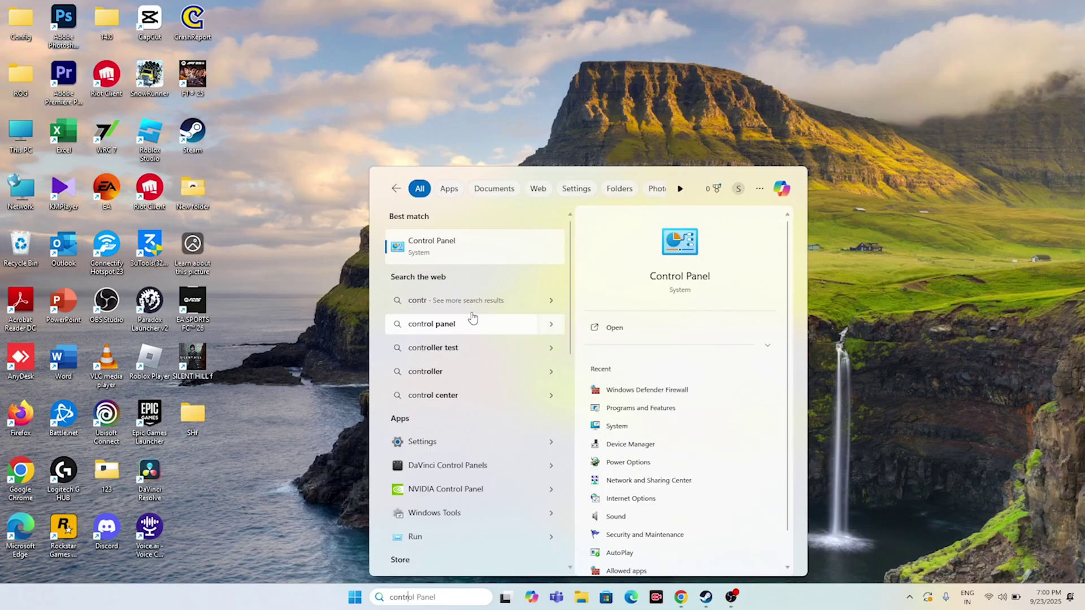
{"action": "left_click", "coordinate": [470, 249]}
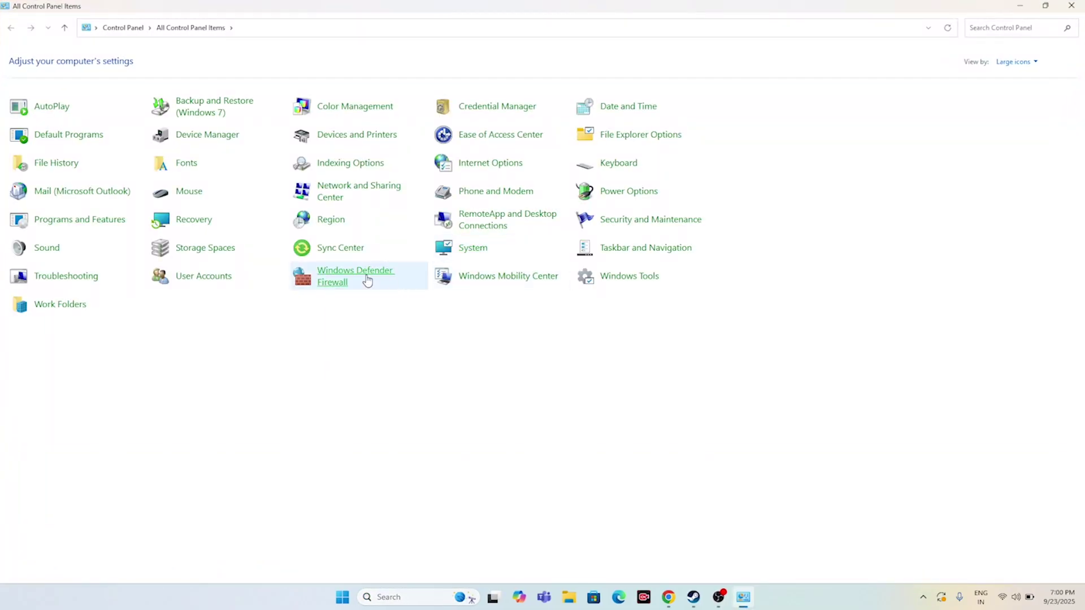
{"action": "left_click", "coordinate": [1016, 62]}
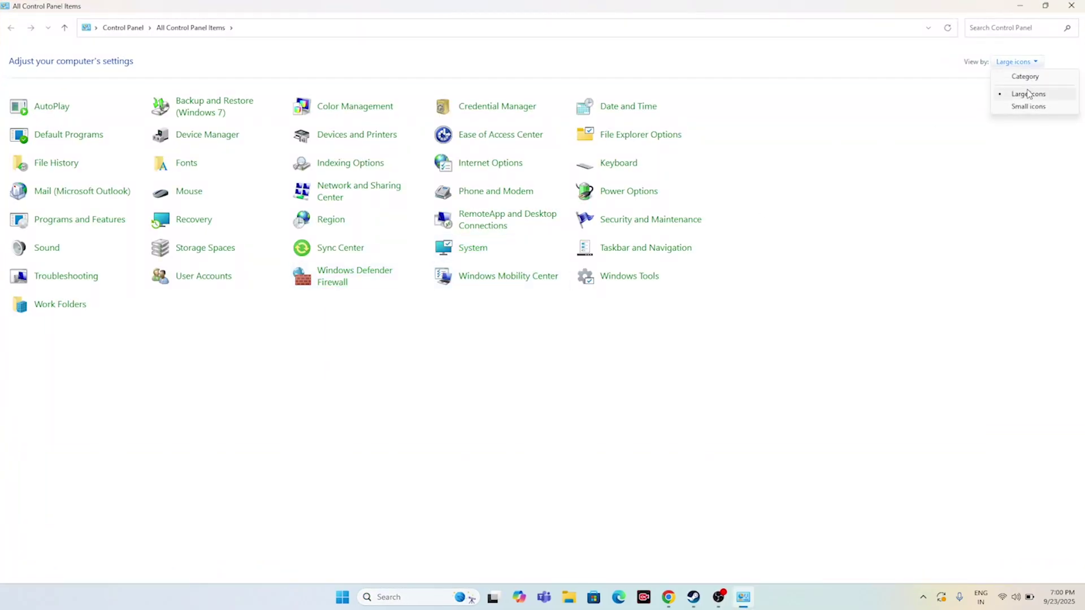
{"action": "left_click", "coordinate": [838, 356]}
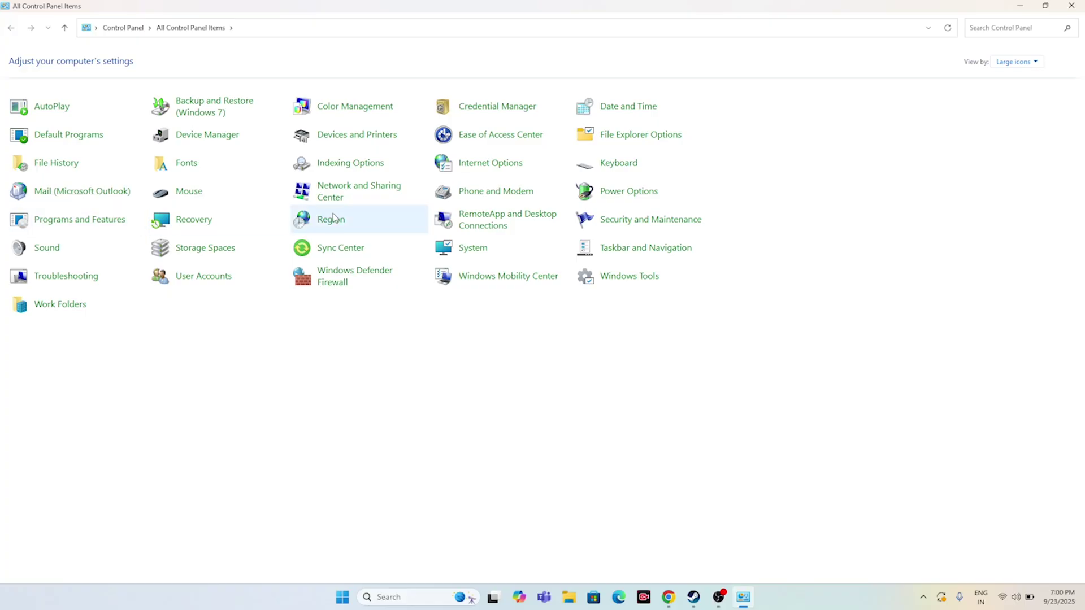
{"action": "left_click", "coordinate": [613, 193]}
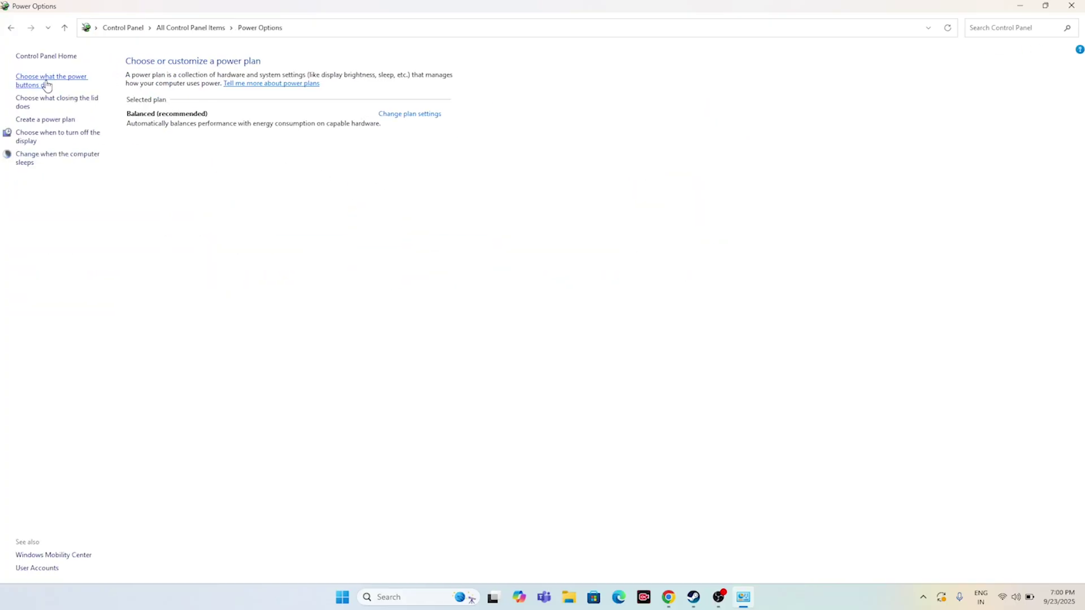
Review the power button and shutdown settings, unlocking the currently unavailable ones, and return to the power plan overview.
{"action": "left_click", "coordinate": [46, 84]}
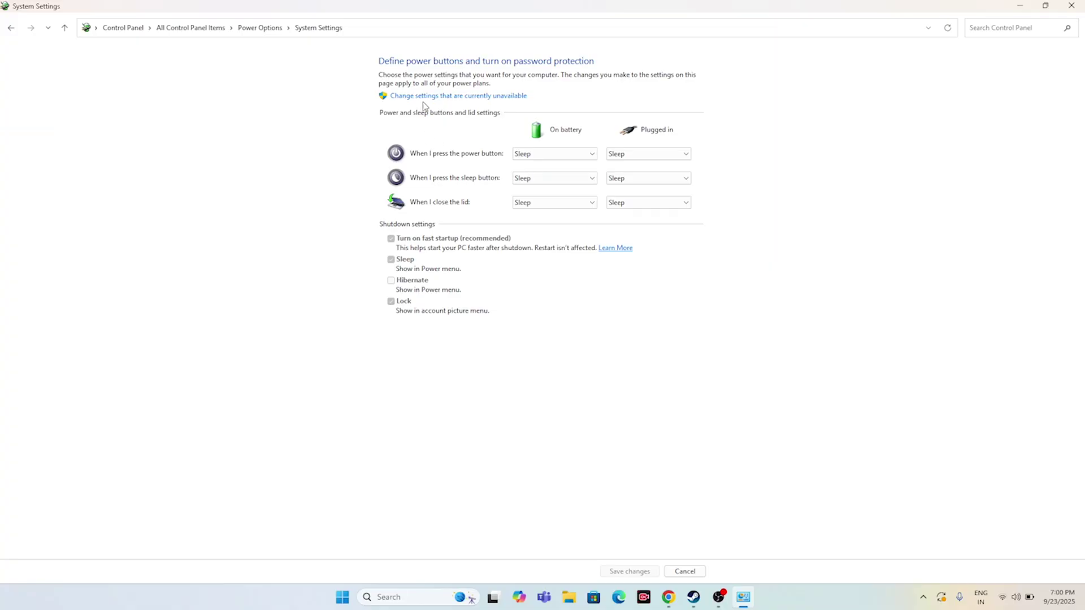
{"action": "left_click", "coordinate": [438, 97]}
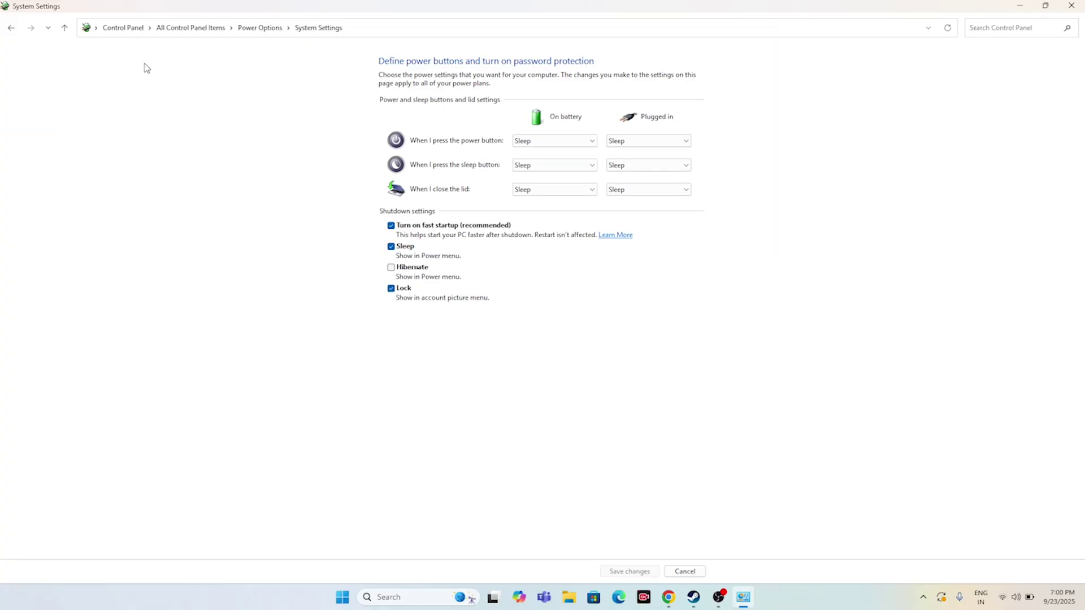
{"action": "left_click", "coordinate": [11, 28]}
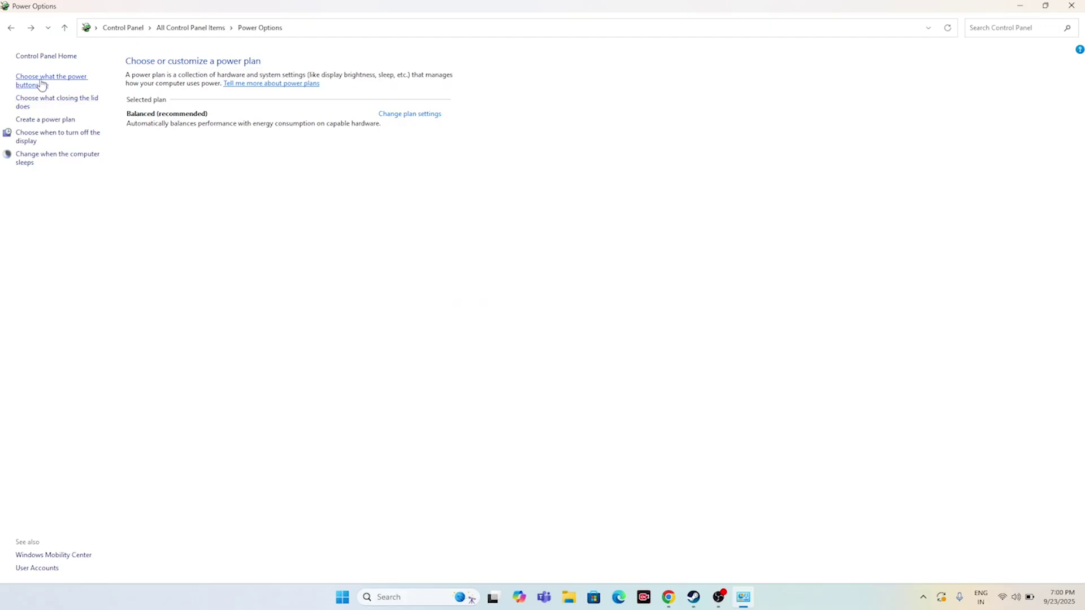
{"action": "left_click", "coordinate": [42, 84]}
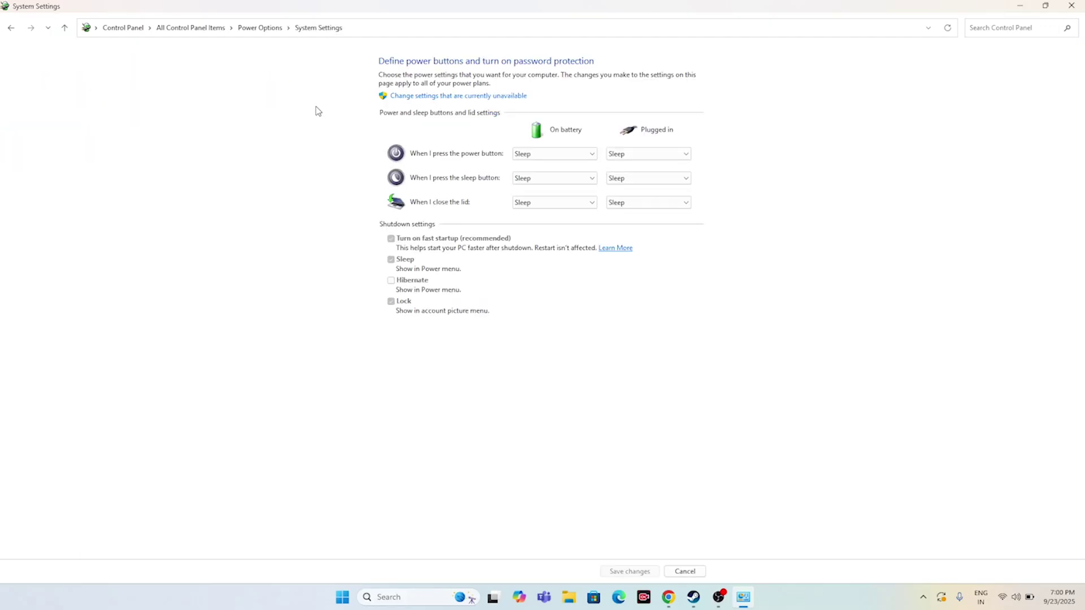
{"action": "left_click", "coordinate": [11, 28]}
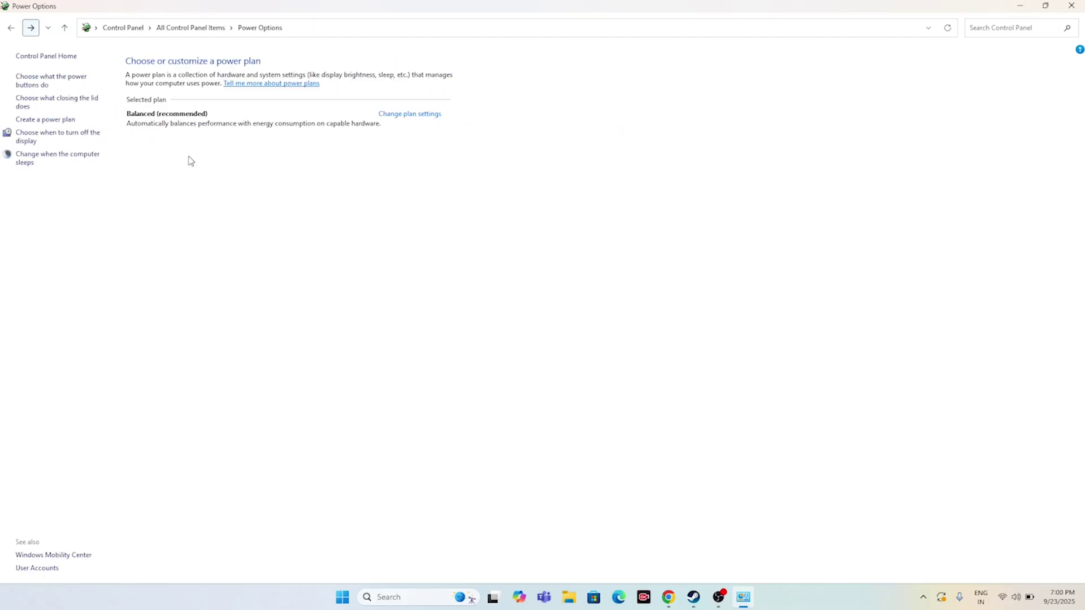
Inspect the Balanced plan's advanced power settings, check its restore-defaults option without applying it, and return to Power Options.
{"action": "left_click", "coordinate": [410, 117]}
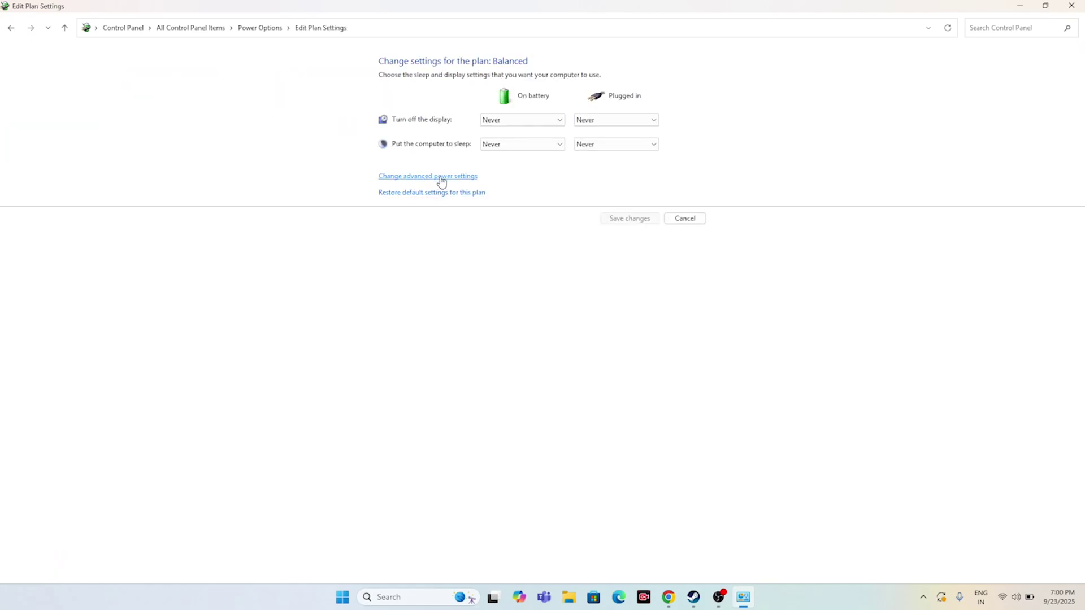
{"action": "left_click", "coordinate": [444, 179]}
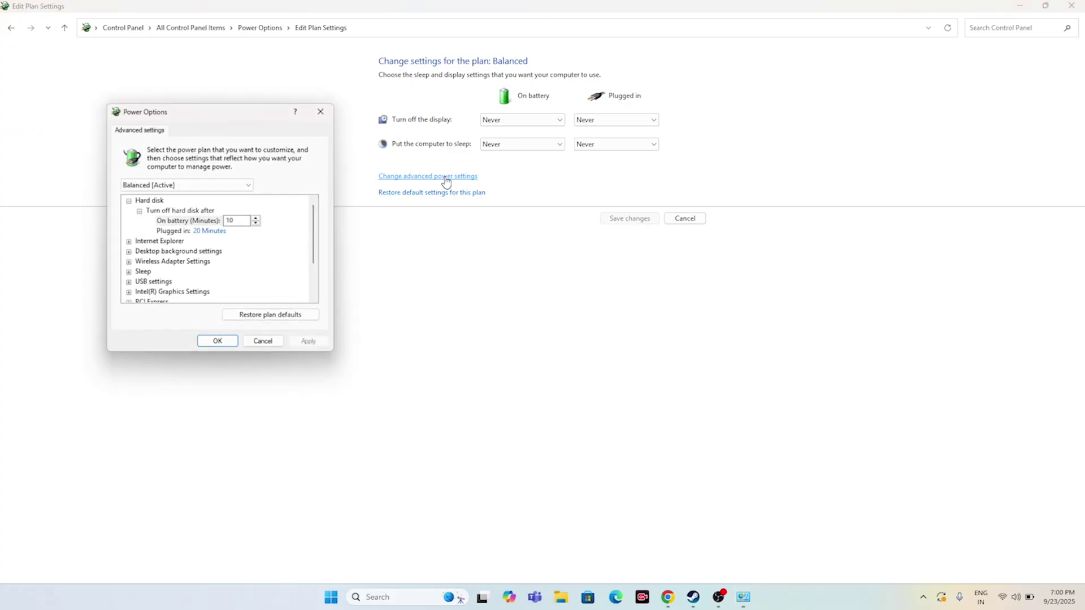
{"action": "left_click", "coordinate": [320, 116]}
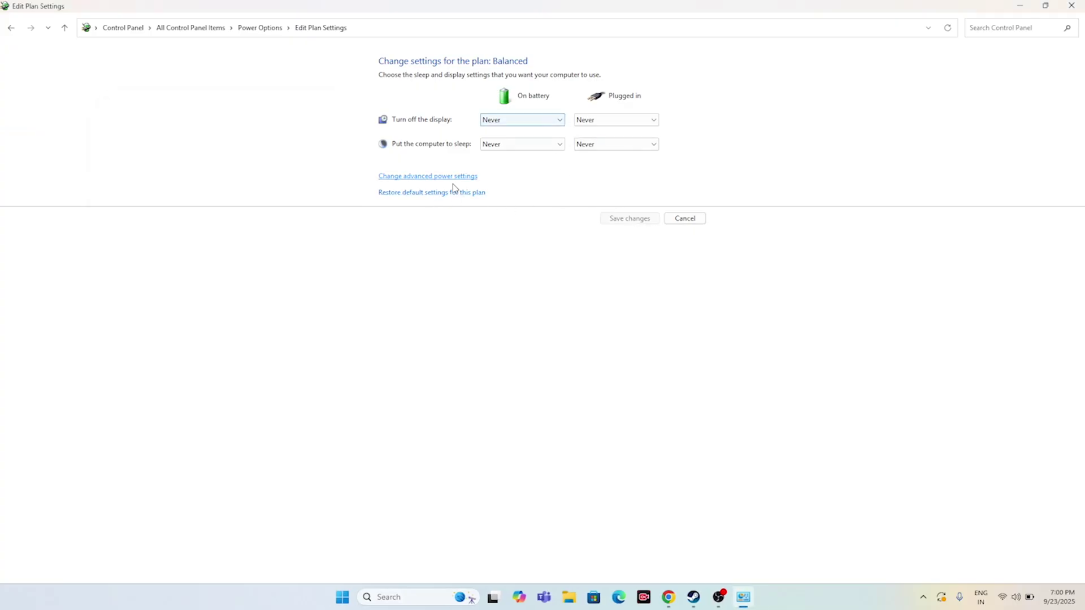
{"action": "left_click", "coordinate": [441, 193]}
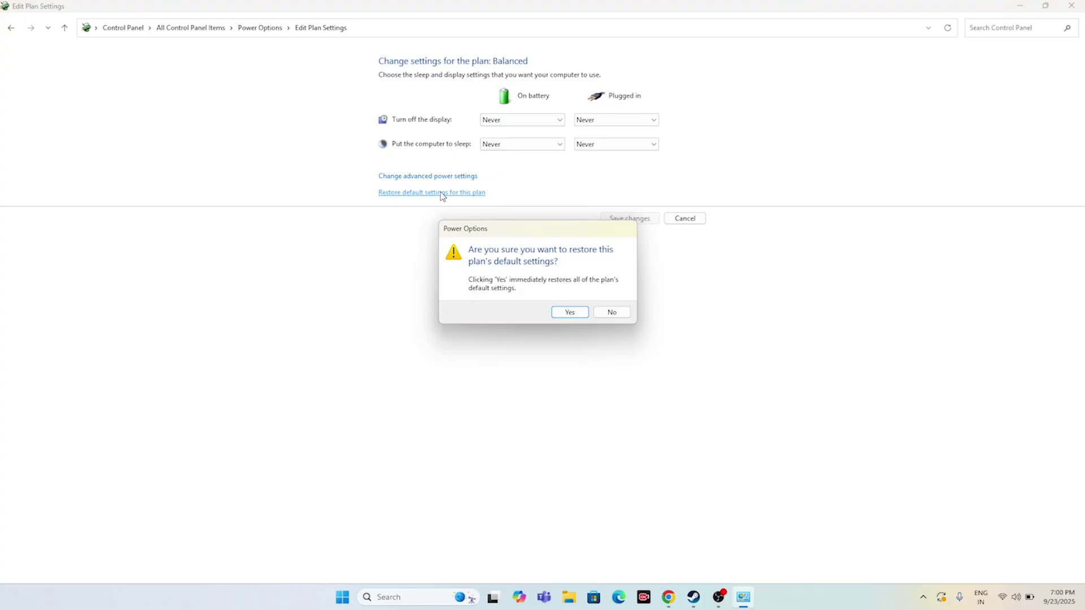
{"action": "left_click", "coordinate": [612, 314]}
{"action": "left_click", "coordinate": [65, 28]}
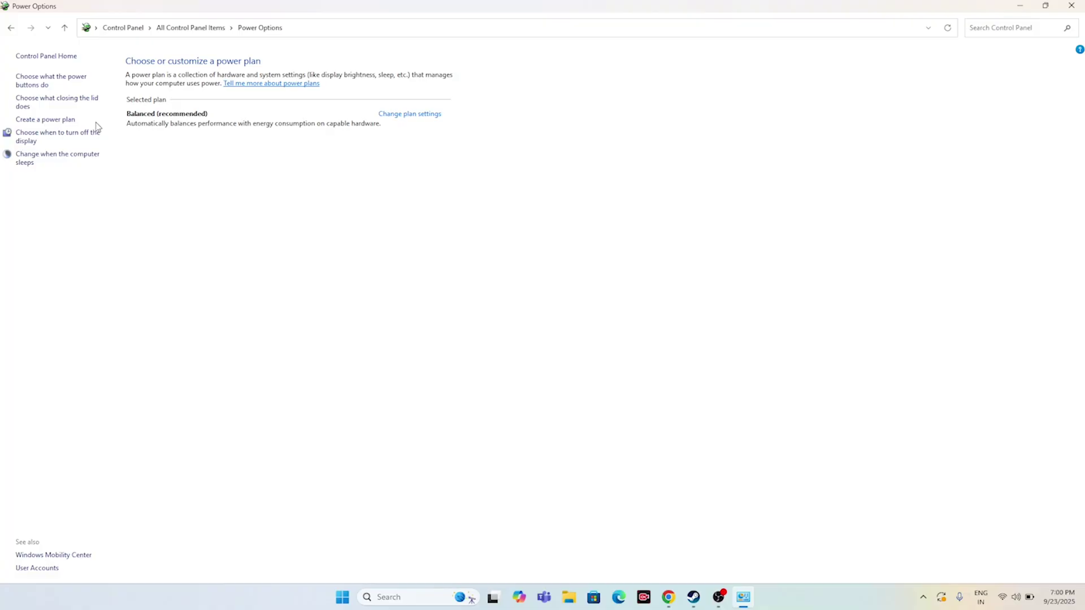
Check the base plans available for creating a power plan, then close Power Options without creating one.
{"action": "left_click", "coordinate": [67, 119]}
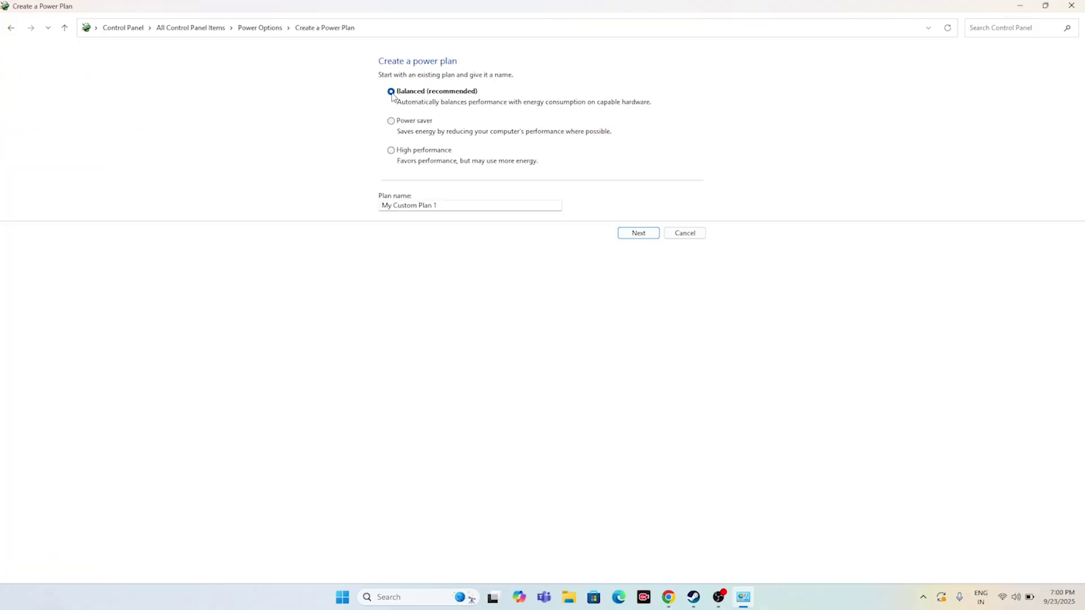
{"action": "left_click", "coordinate": [397, 121]}
{"action": "left_click", "coordinate": [1072, 6]}
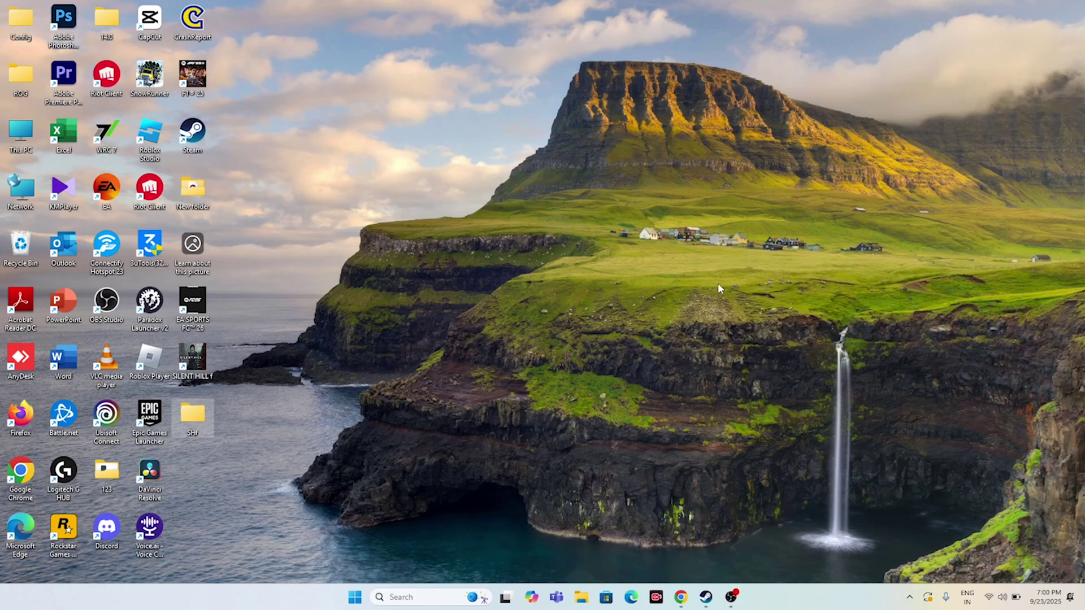
Open the Windows Graphics settings and expand the advanced graphics settings to check hardware-accelerated GPU scheduling.
{"action": "left_click", "coordinate": [428, 605]}
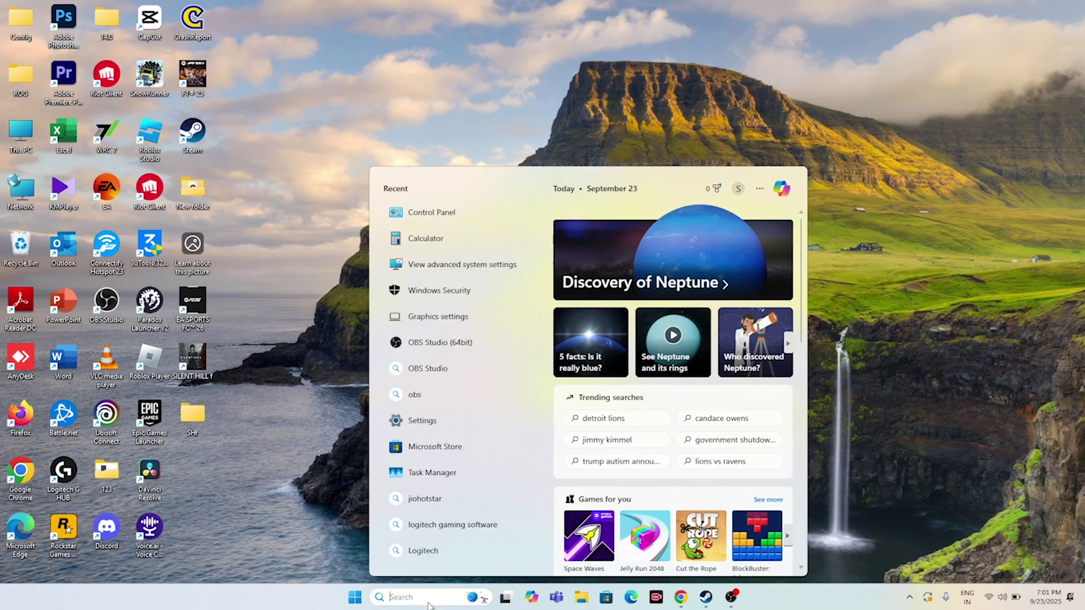
{"action": "type", "text": "graphics settings"}
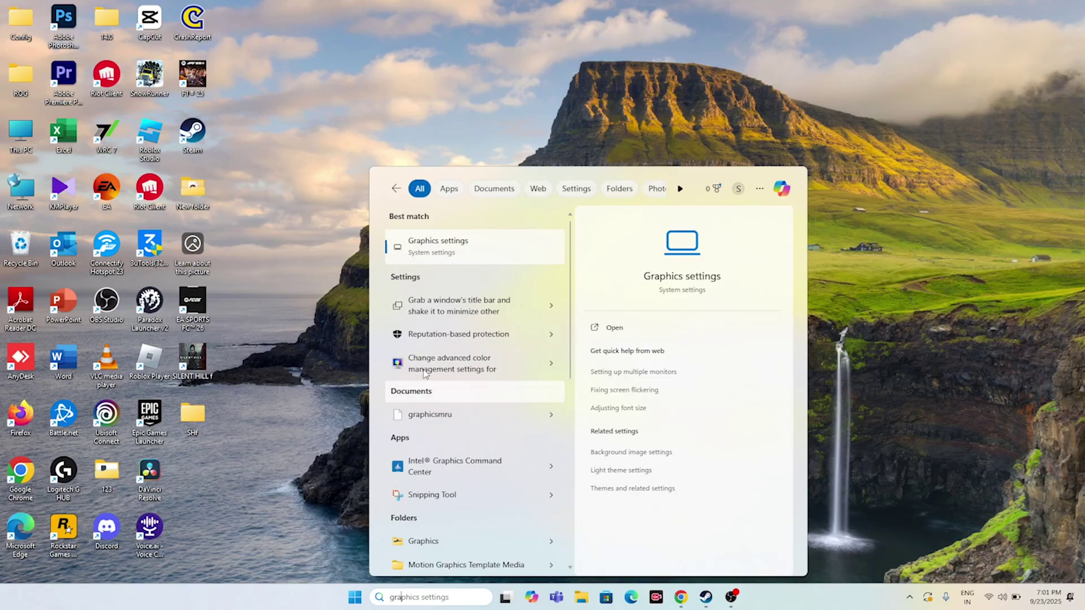
{"action": "left_click", "coordinate": [432, 250]}
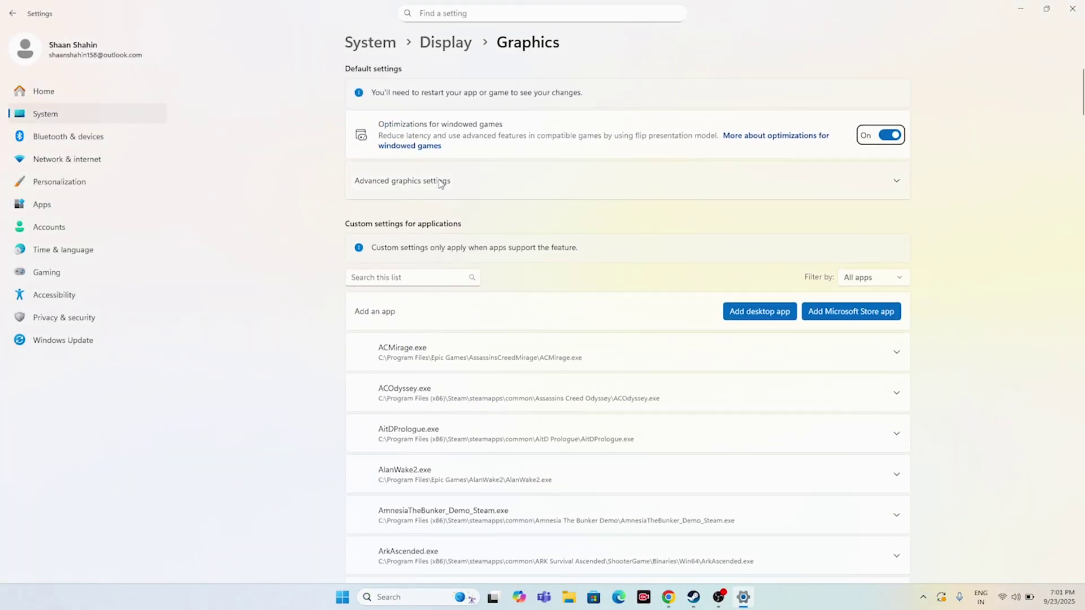
{"action": "left_click", "coordinate": [443, 179]}
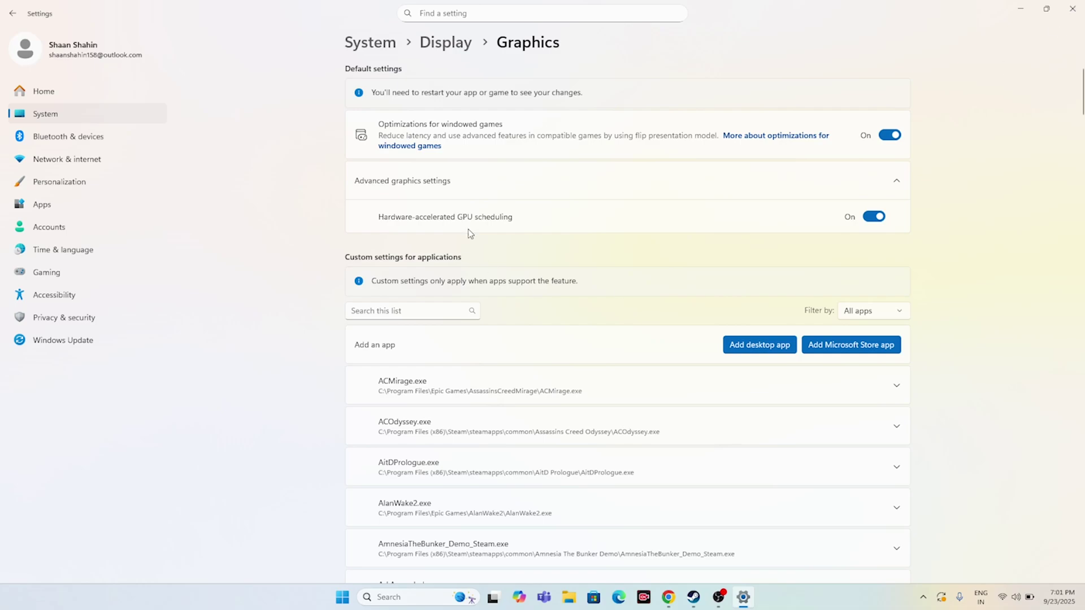
Go to the System settings page and look through its categories for the display options.
{"action": "left_click", "coordinate": [54, 112]}
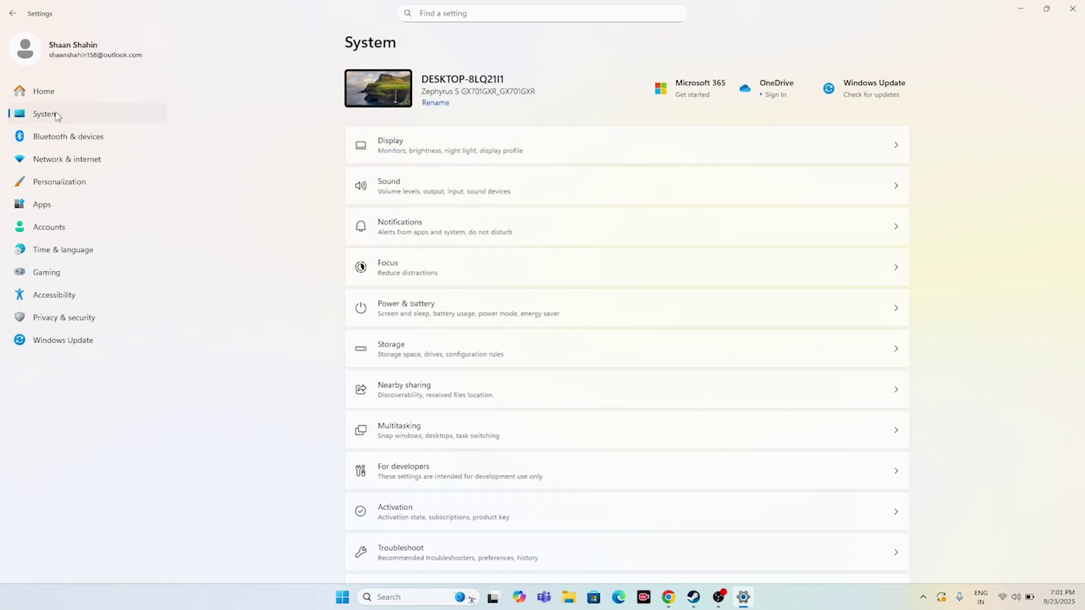
{"action": "scroll", "coordinate": [424, 260], "scroll_direction": "down", "scroll_amount": 5}
{"action": "scroll", "coordinate": [419, 281], "scroll_direction": "up", "scroll_amount": 5}
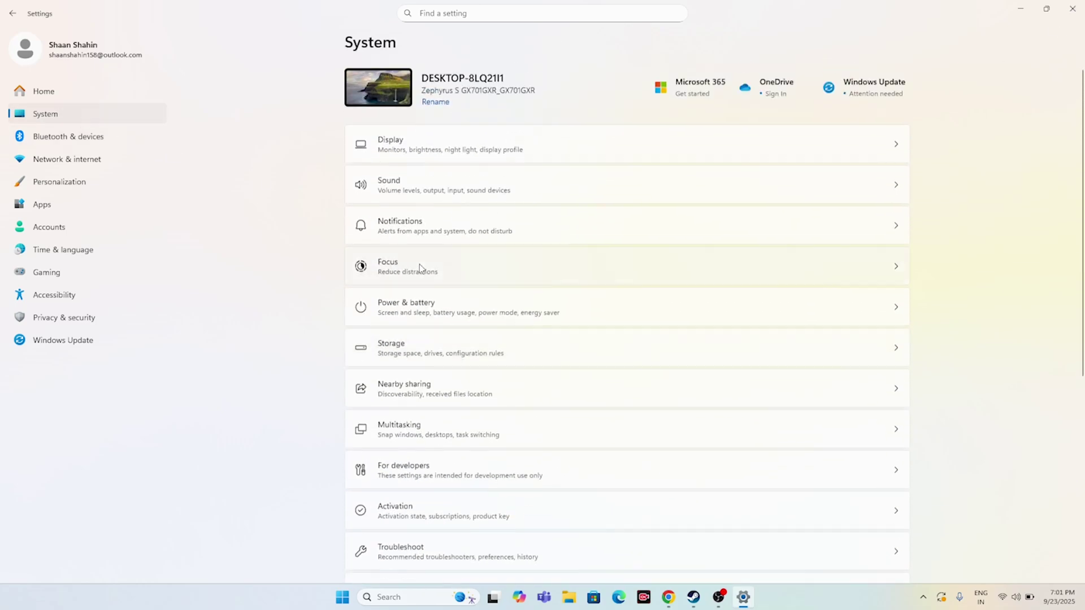
{"action": "scroll", "coordinate": [418, 367], "scroll_direction": "down", "scroll_amount": 5}
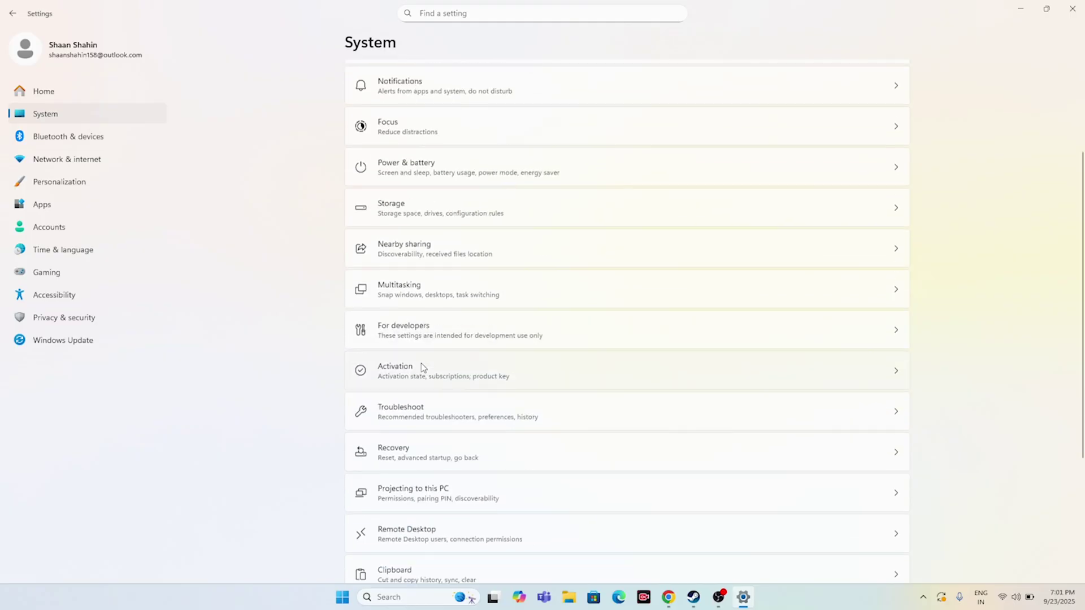
{"action": "scroll", "coordinate": [421, 367], "scroll_direction": "up", "scroll_amount": 5}
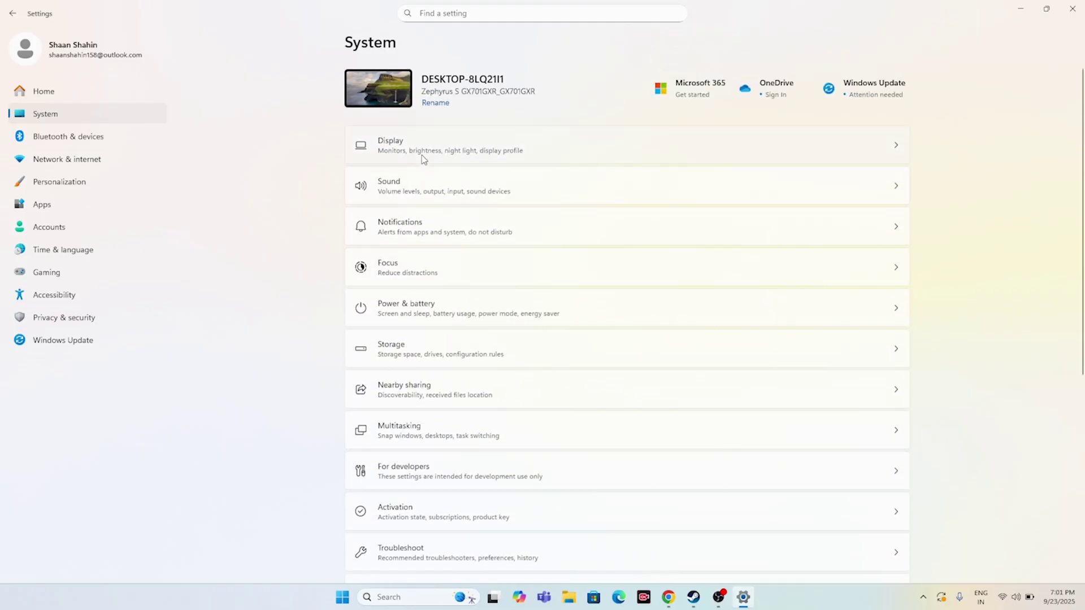
{"action": "scroll", "coordinate": [426, 284], "scroll_direction": "down", "scroll_amount": 5}
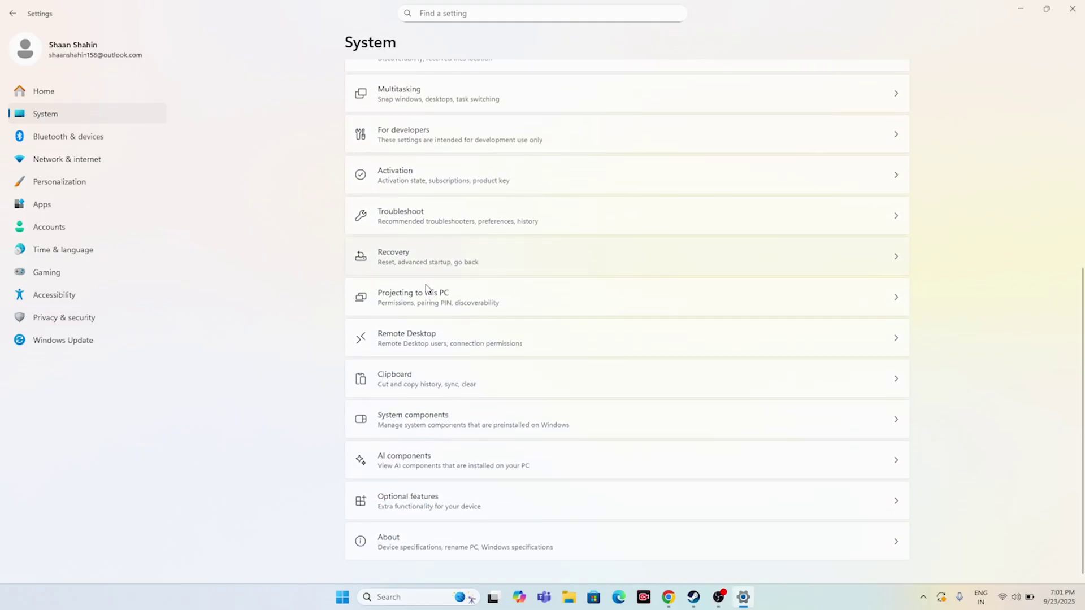
{"action": "scroll", "coordinate": [424, 390], "scroll_direction": "up", "scroll_amount": 1}
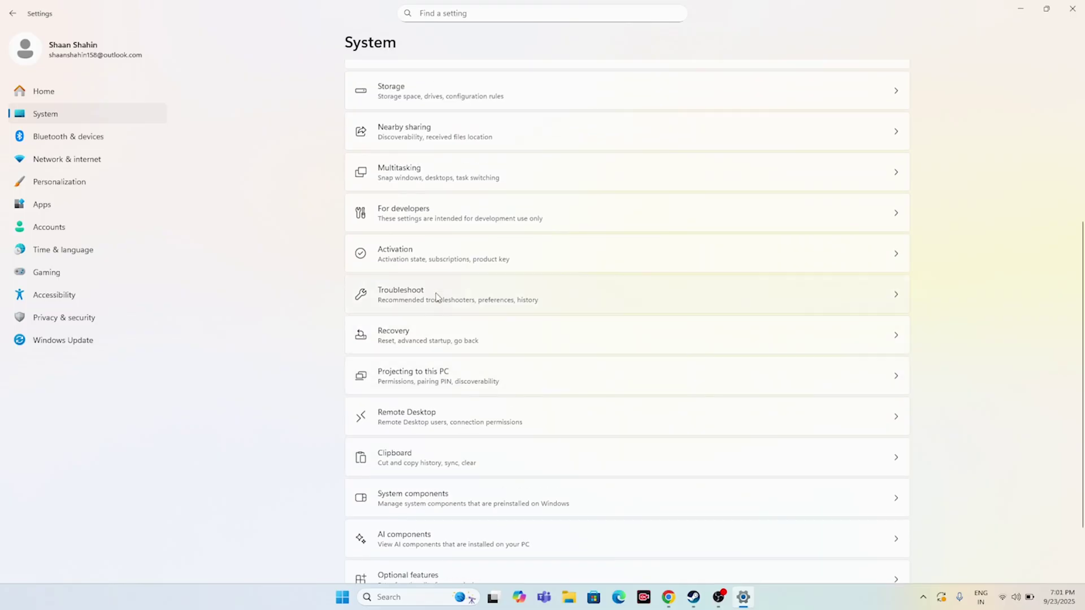
{"action": "scroll", "coordinate": [465, 319], "scroll_direction": "down", "scroll_amount": 1}
{"action": "scroll", "coordinate": [464, 319], "scroll_direction": "up", "scroll_amount": 3}
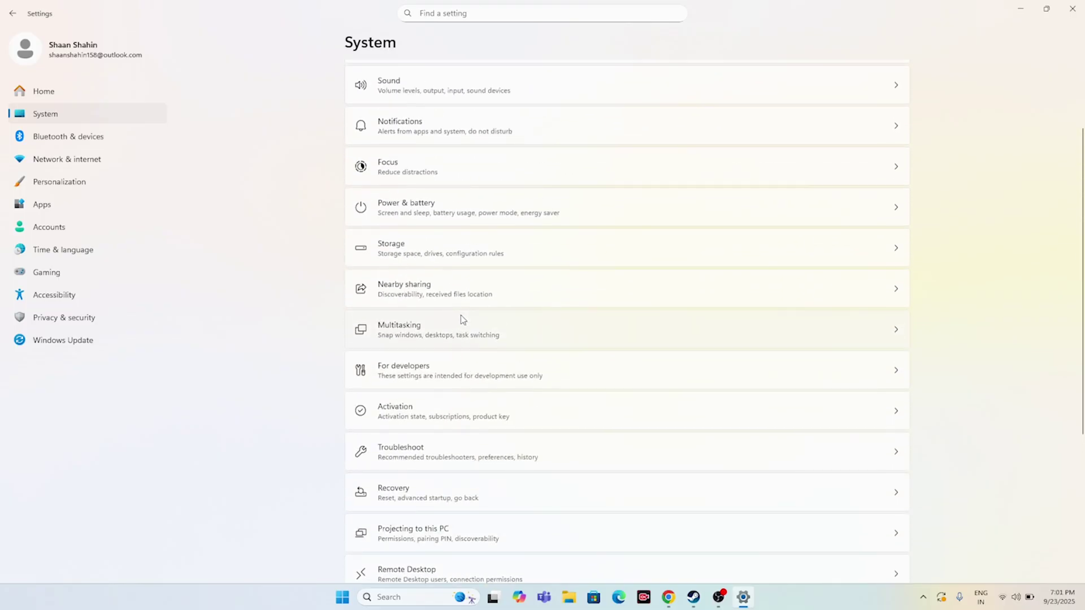
{"action": "scroll", "coordinate": [427, 262], "scroll_direction": "up", "scroll_amount": 3}
Reach the Graphics page through the Display settings, check hardware-accelerated GPU scheduling in the advanced graphics settings, and close Settings.
{"action": "left_click", "coordinate": [428, 162]}
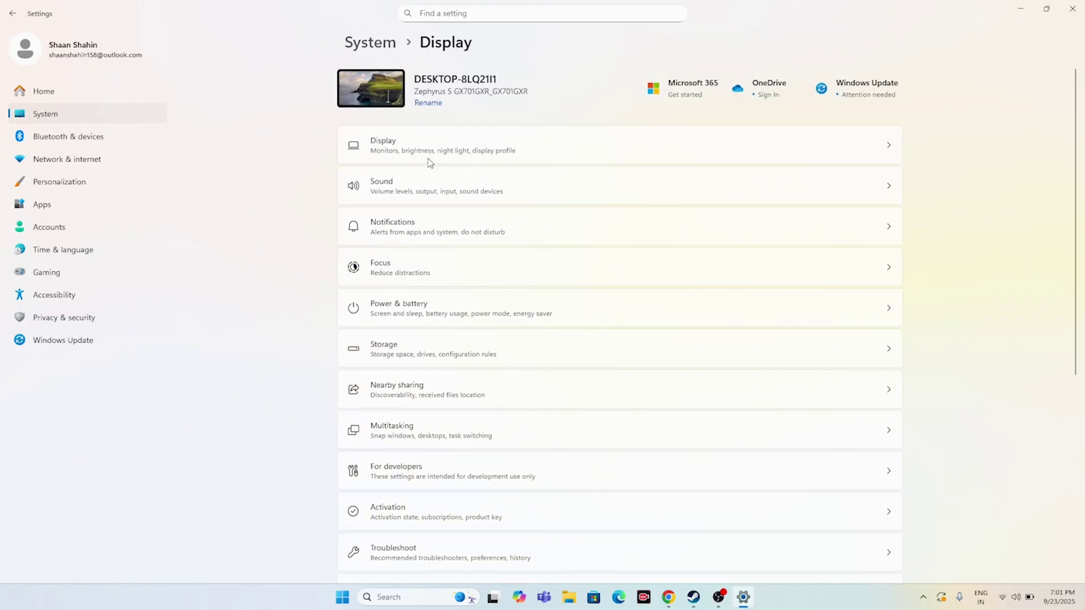
{"action": "scroll", "coordinate": [446, 243], "scroll_direction": "down", "scroll_amount": 3}
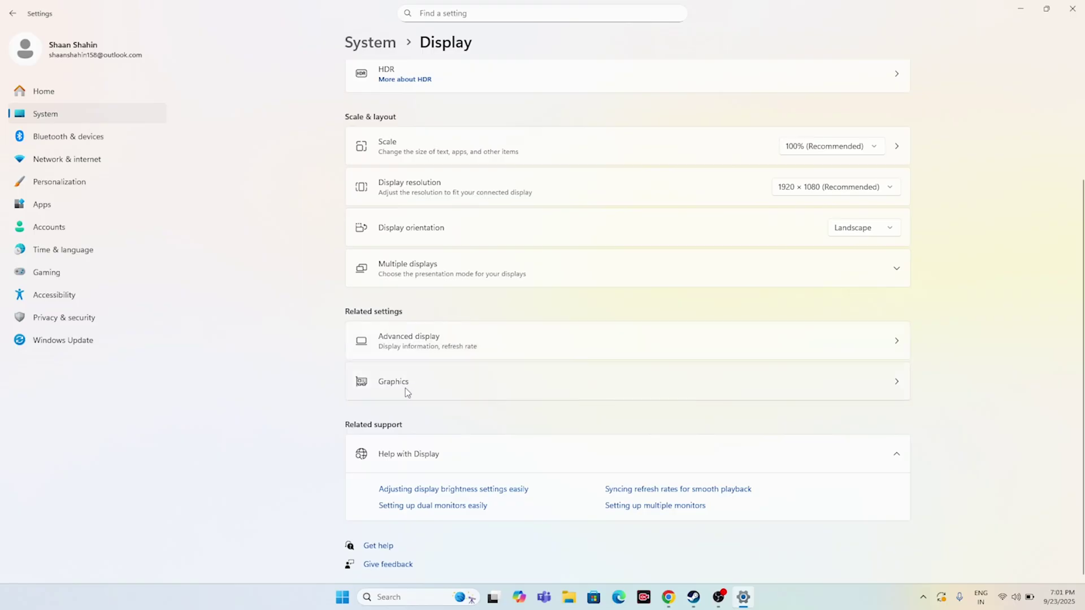
{"action": "left_click", "coordinate": [405, 387]}
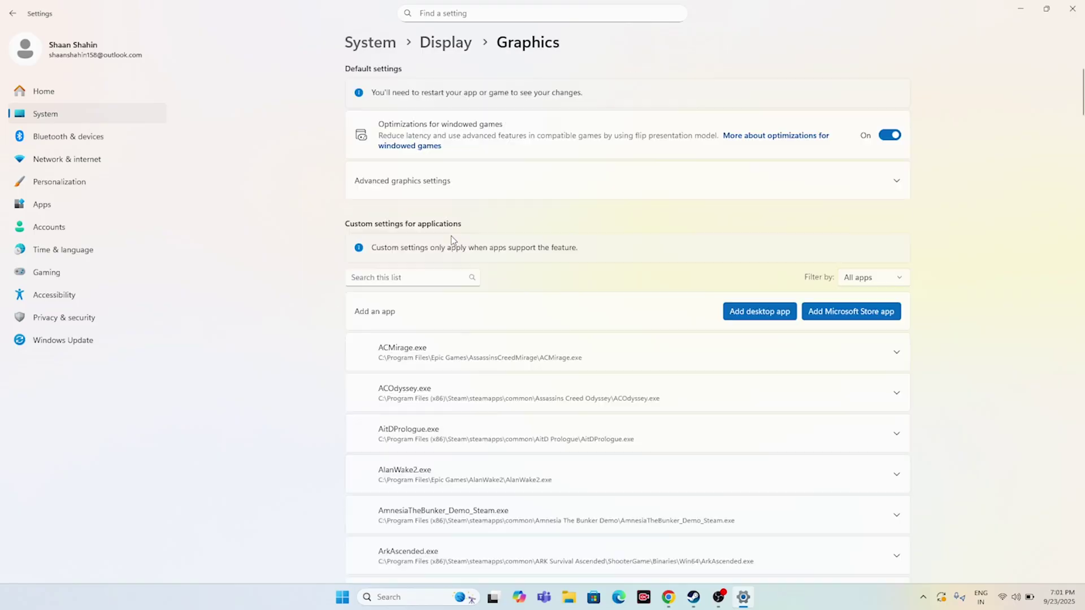
{"action": "left_click", "coordinate": [436, 182]}
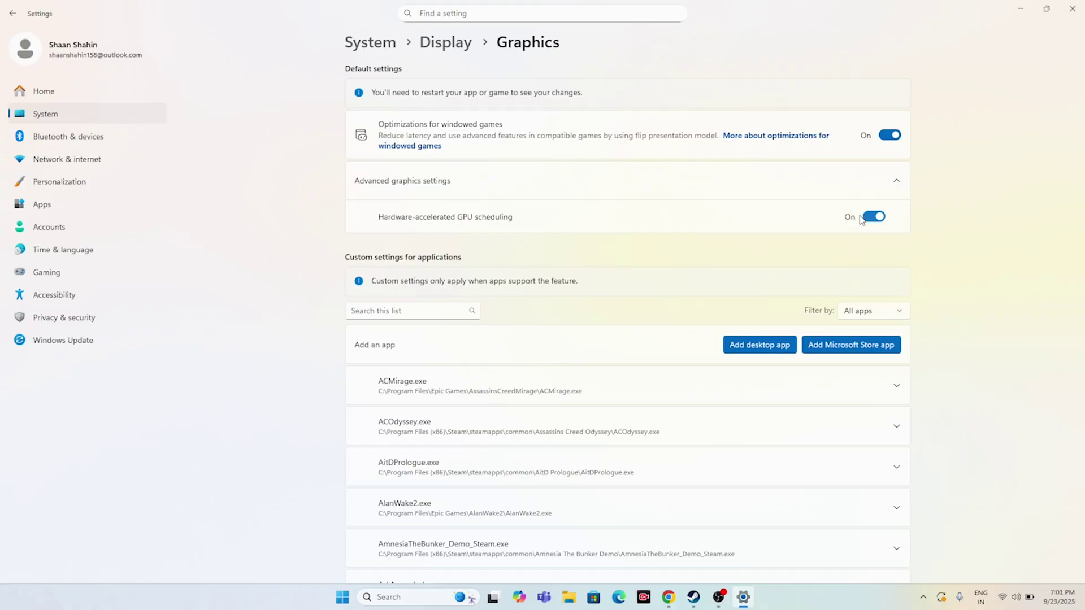
{"action": "left_click", "coordinate": [1072, 8]}
Open Windows Settings, check the Windows Update page for available updates, and close Settings.
{"action": "left_click", "coordinate": [402, 597]}
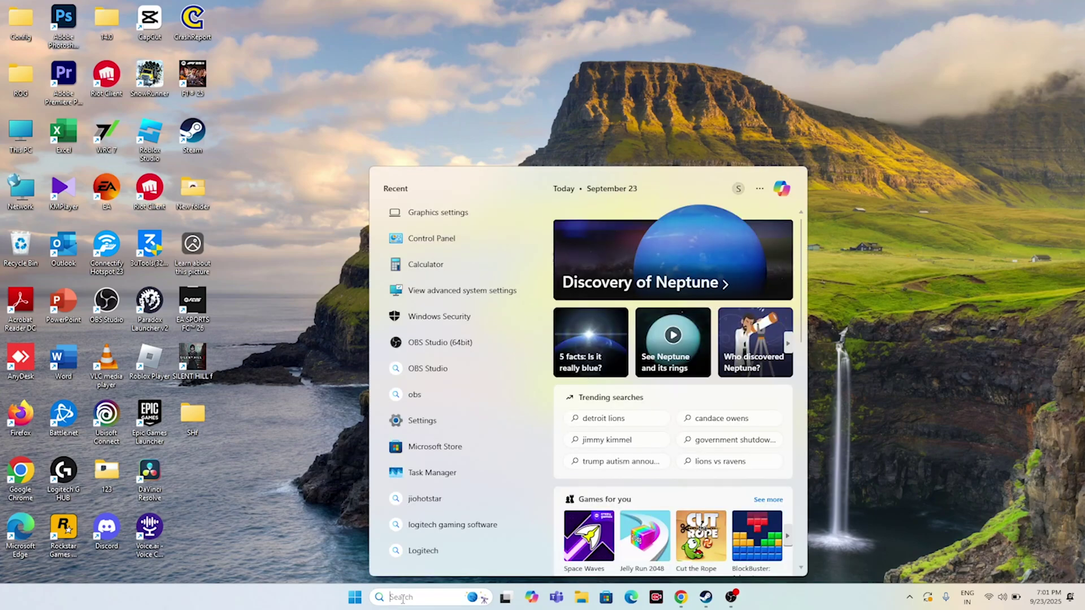
{"action": "type", "text": "settings"}
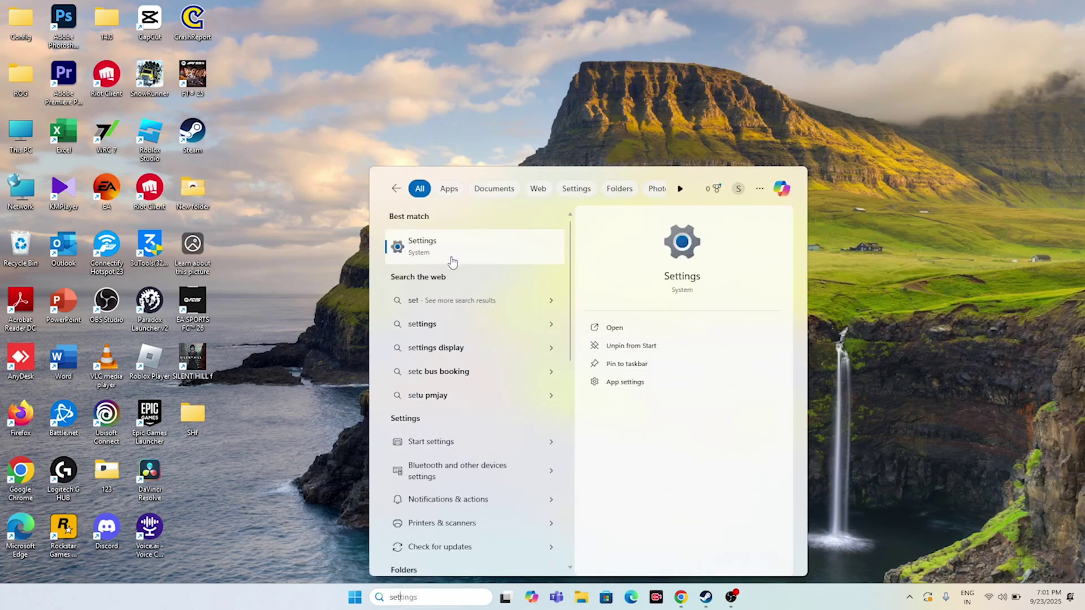
{"action": "left_click", "coordinate": [446, 256]}
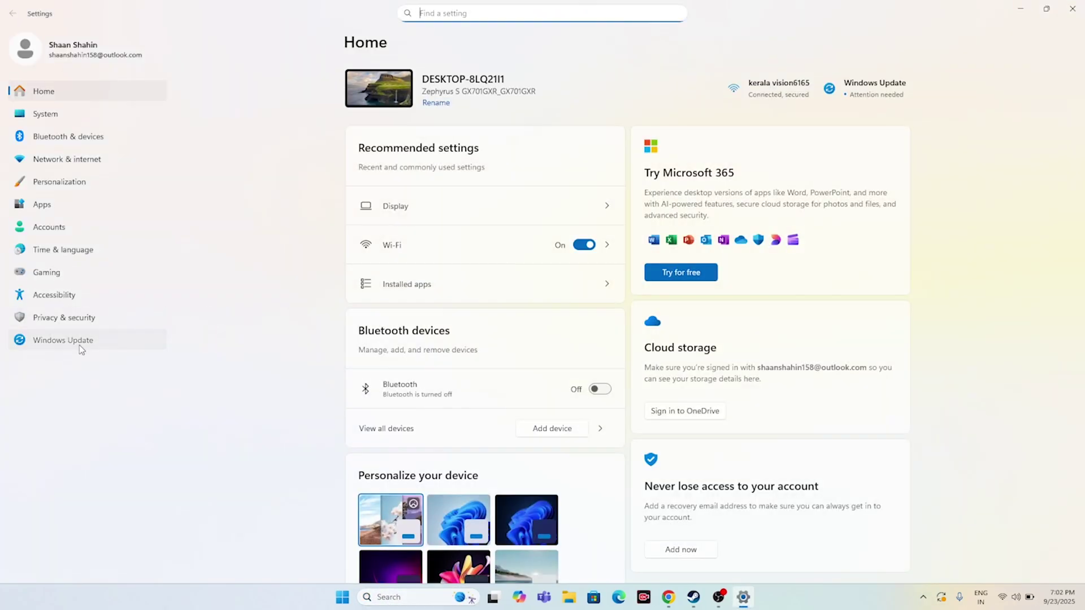
{"action": "left_click", "coordinate": [80, 347]}
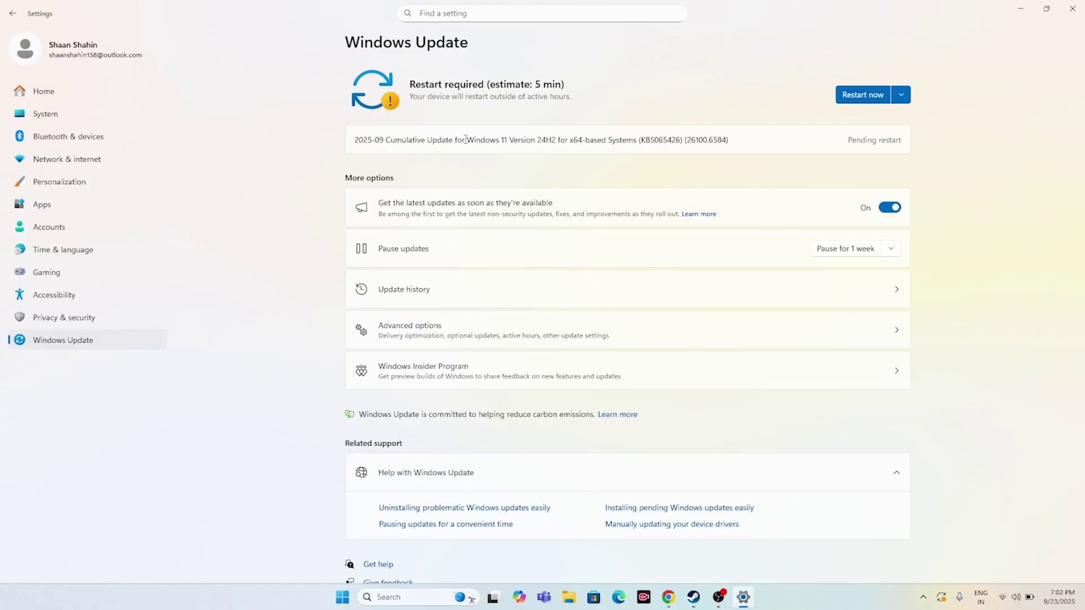
{"action": "left_click", "coordinate": [1077, 12]}
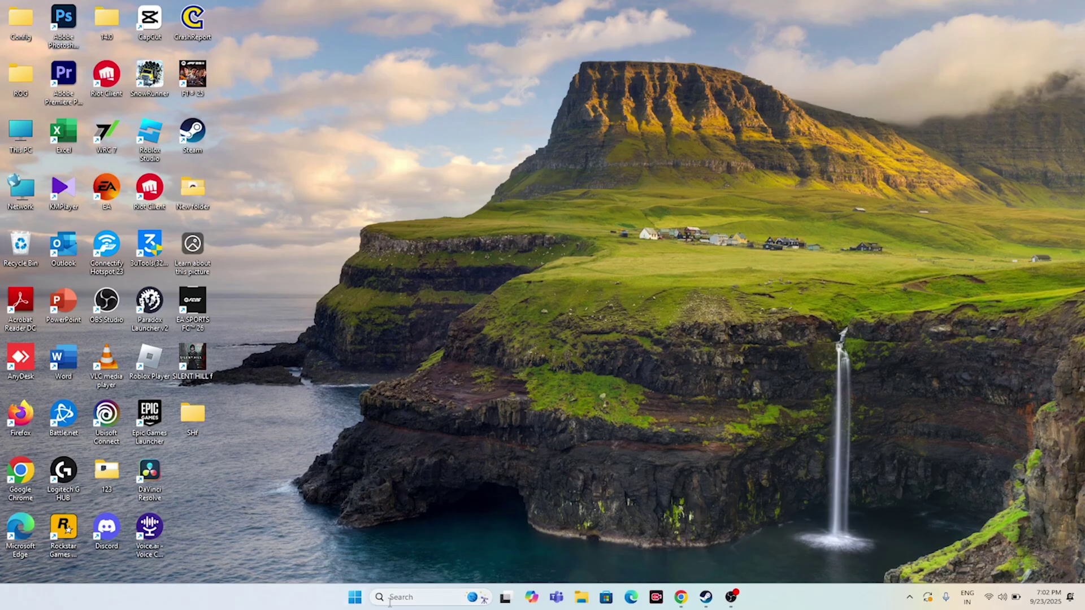
Find and open Task Manager through Windows search and maximize its window.
{"action": "left_click", "coordinate": [435, 598]}
{"action": "type", "text": "task"}
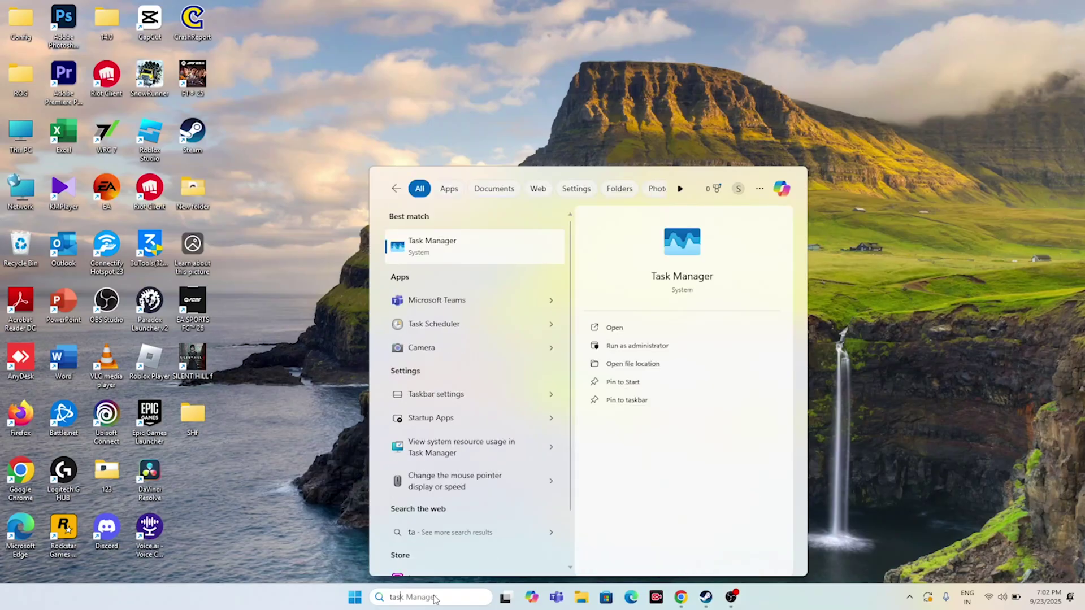
{"action": "left_click", "coordinate": [459, 266]}
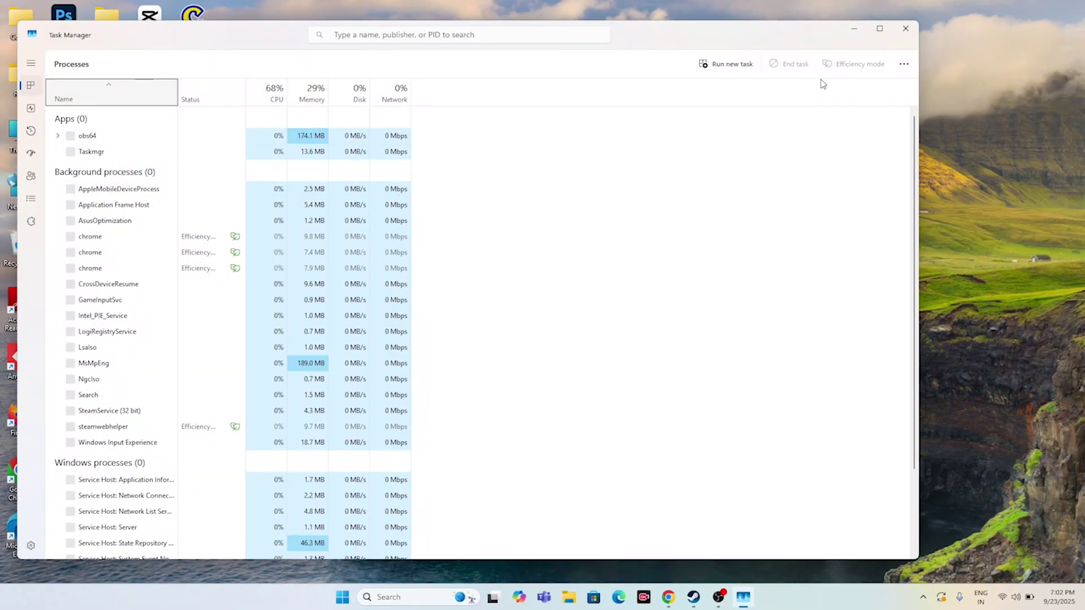
{"action": "left_click", "coordinate": [879, 28]}
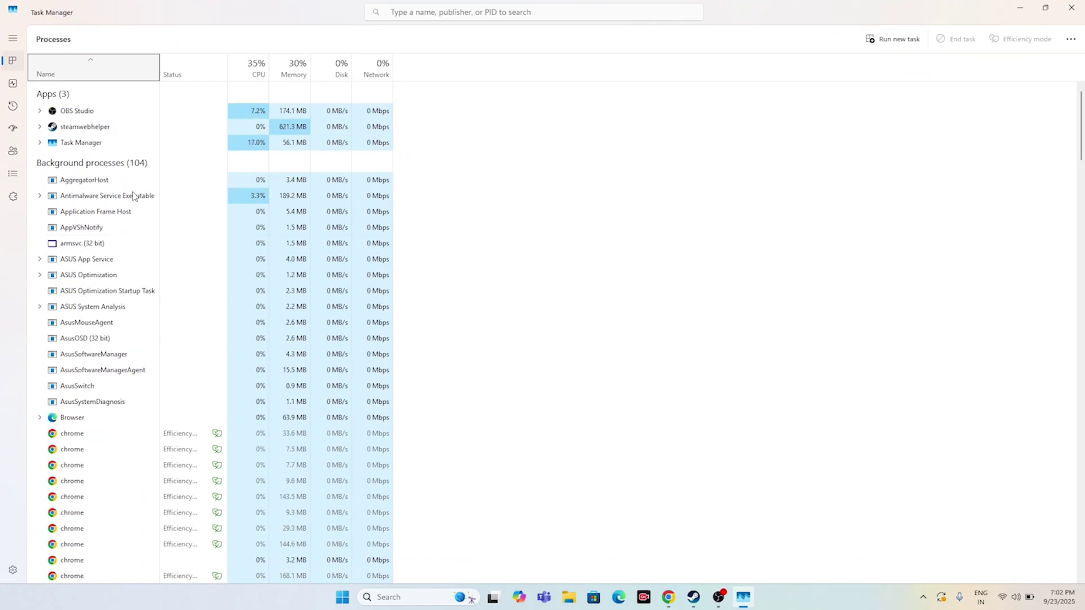
Bring up the process options for ASUS App Service, dismiss them without ending the task, and close Task Manager.
{"action": "right_click", "coordinate": [86, 260]}
{"action": "left_click", "coordinate": [544, 312]}
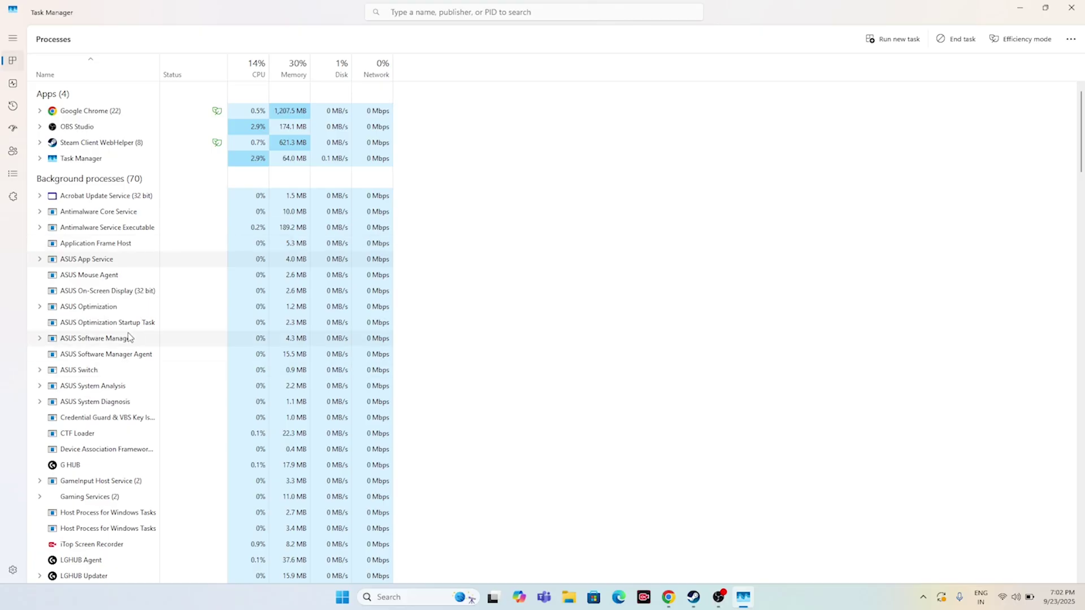
{"action": "left_click", "coordinate": [1076, 12]}
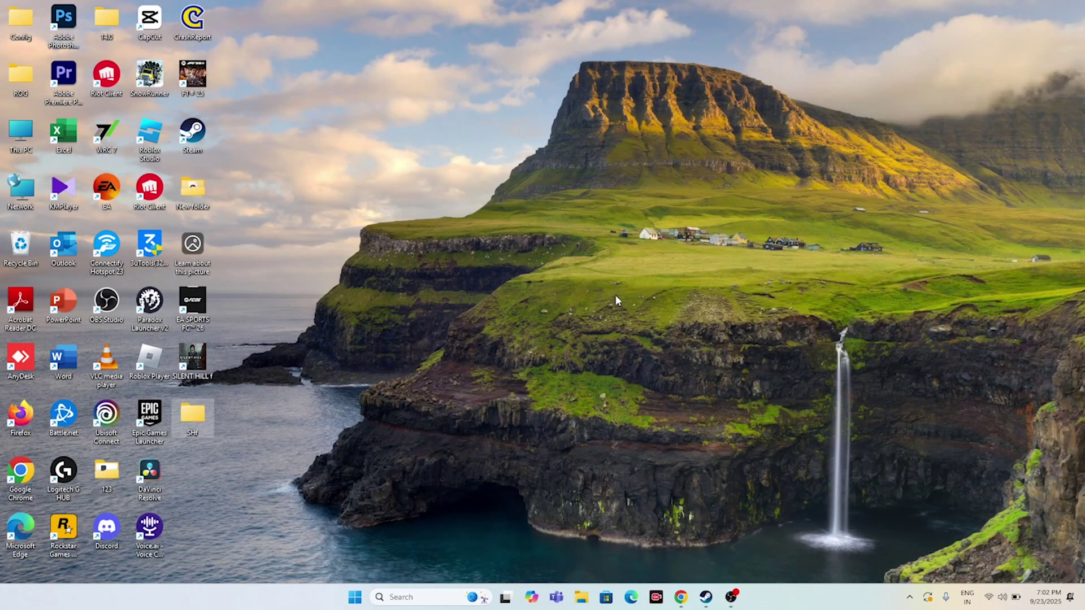
Switch to Steam, view the Manage options for SILENT HILL f in the library, and dismiss them.
{"action": "left_click", "coordinate": [706, 597]}
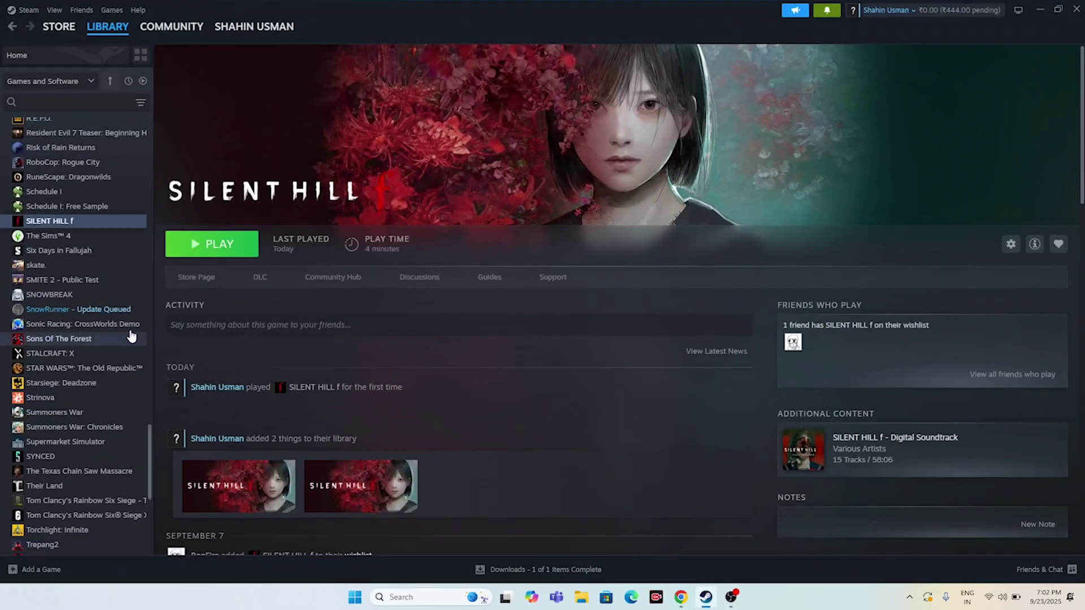
{"action": "right_click", "coordinate": [73, 220]}
{"action": "mouse_move", "coordinate": [101, 292]}
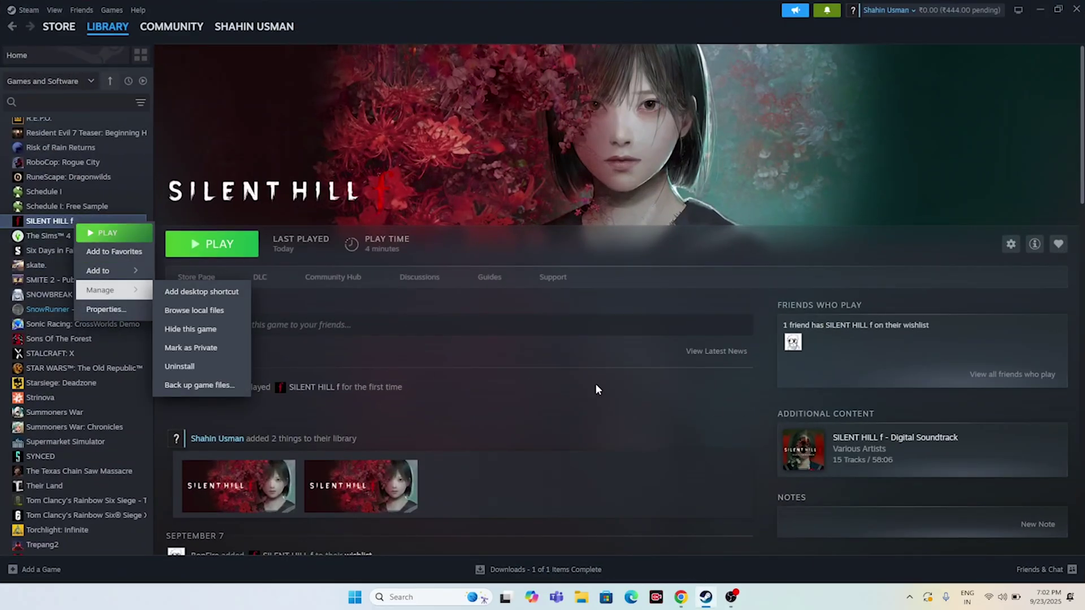
{"action": "left_click", "coordinate": [596, 384]}
Switch to File Explorer, check the free space of the drives under This PC, and close the window.
{"action": "left_click", "coordinate": [576, 601]}
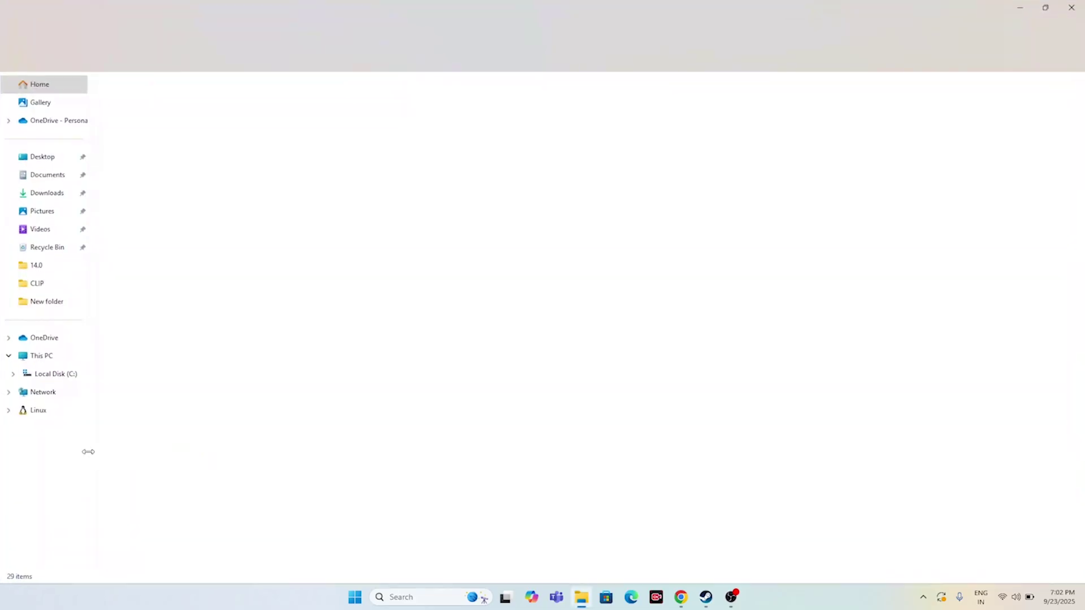
{"action": "left_click", "coordinate": [41, 355]}
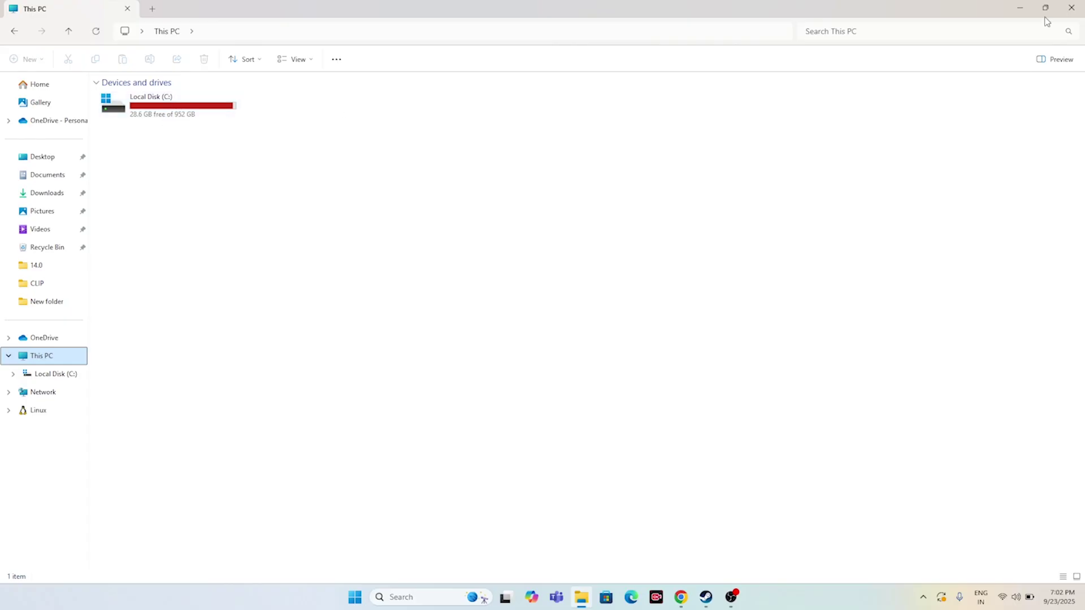
{"action": "left_click", "coordinate": [1071, 8]}
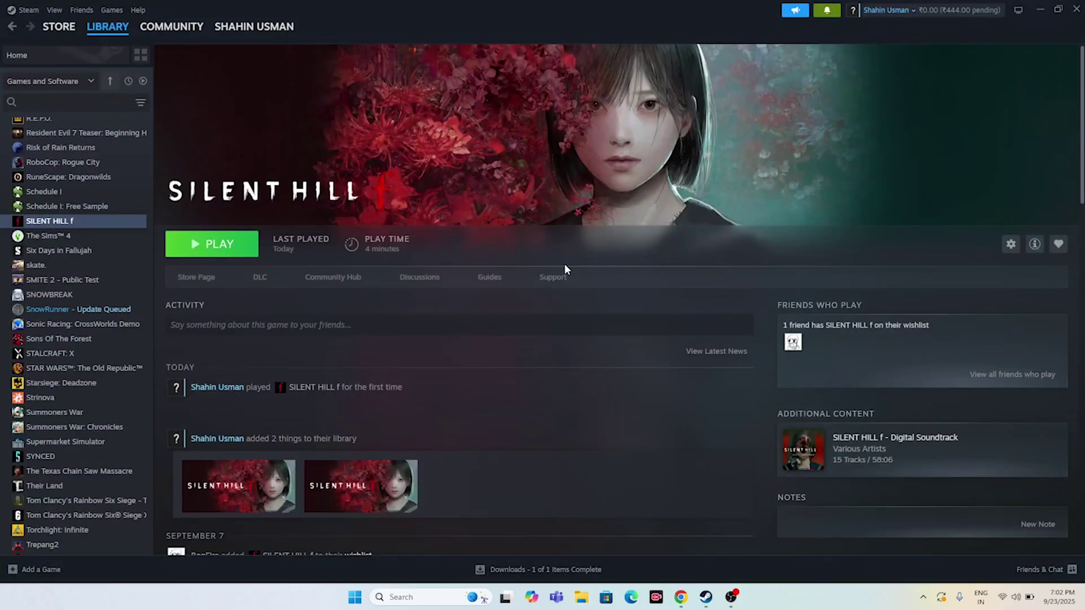